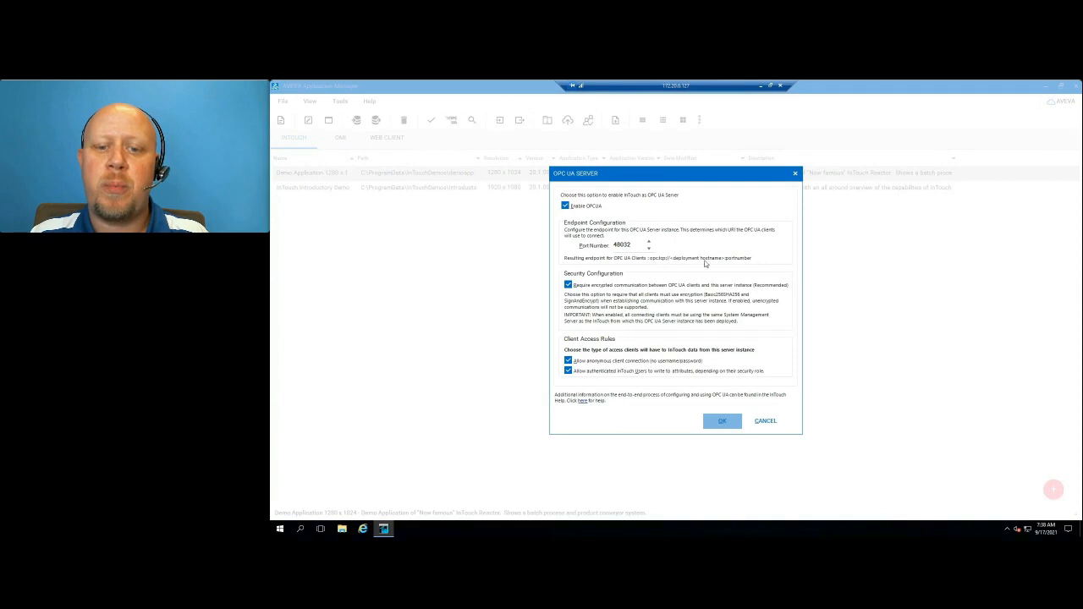
Switch the encrypted communication, anonymous connection and authenticated write options off and back on in the OPC UA server settings.
{"action": "left_click", "coordinate": [581, 288]}
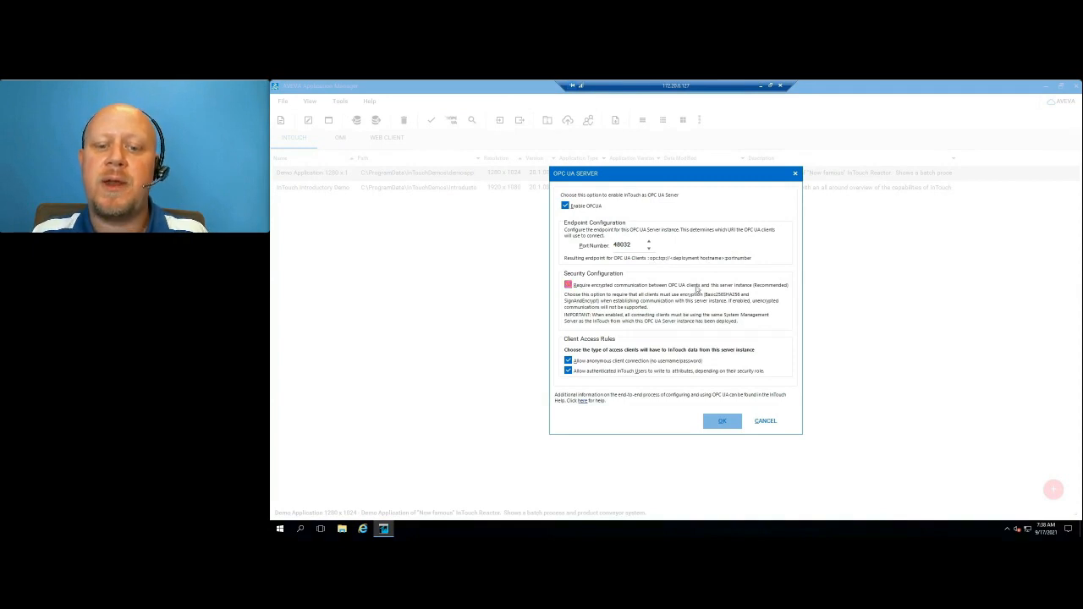
{"action": "left_click", "coordinate": [610, 288]}
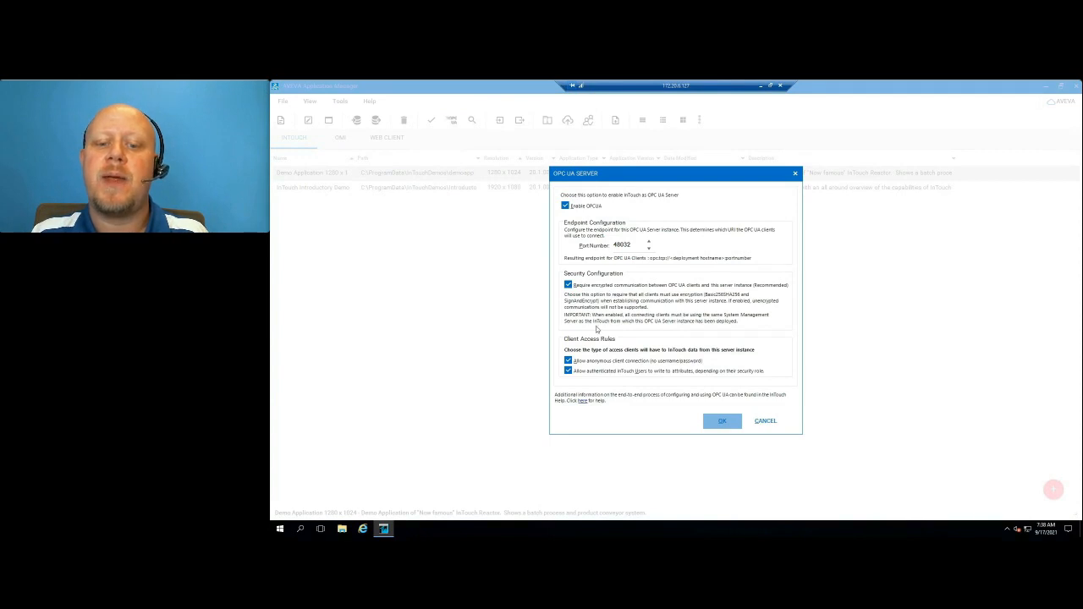
{"action": "left_click", "coordinate": [586, 361]}
{"action": "left_click", "coordinate": [567, 360]}
{"action": "left_click", "coordinate": [597, 373]}
{"action": "left_click", "coordinate": [681, 372]}
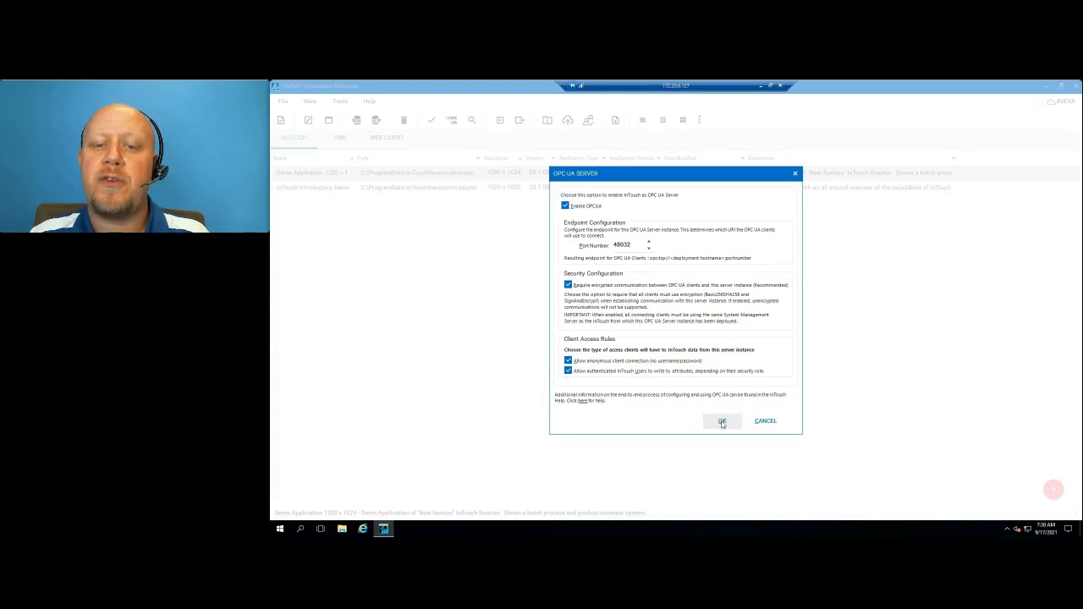
Open and close the help topic on configuring the InTouch OPC UA Server, and accept the OPC UA server settings.
{"action": "left_click", "coordinate": [582, 401]}
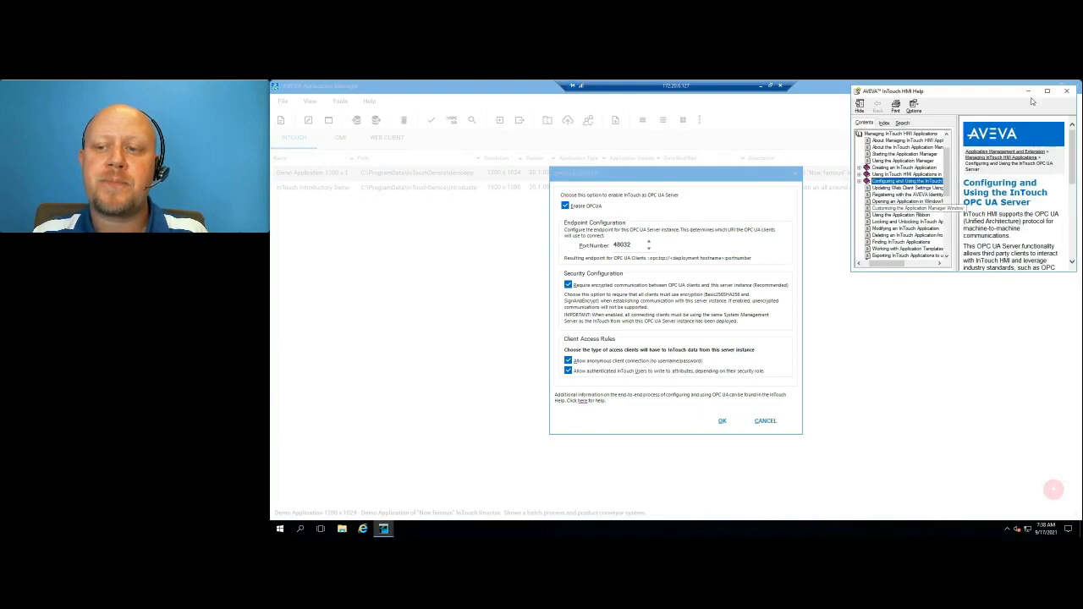
{"action": "left_click", "coordinate": [1065, 92]}
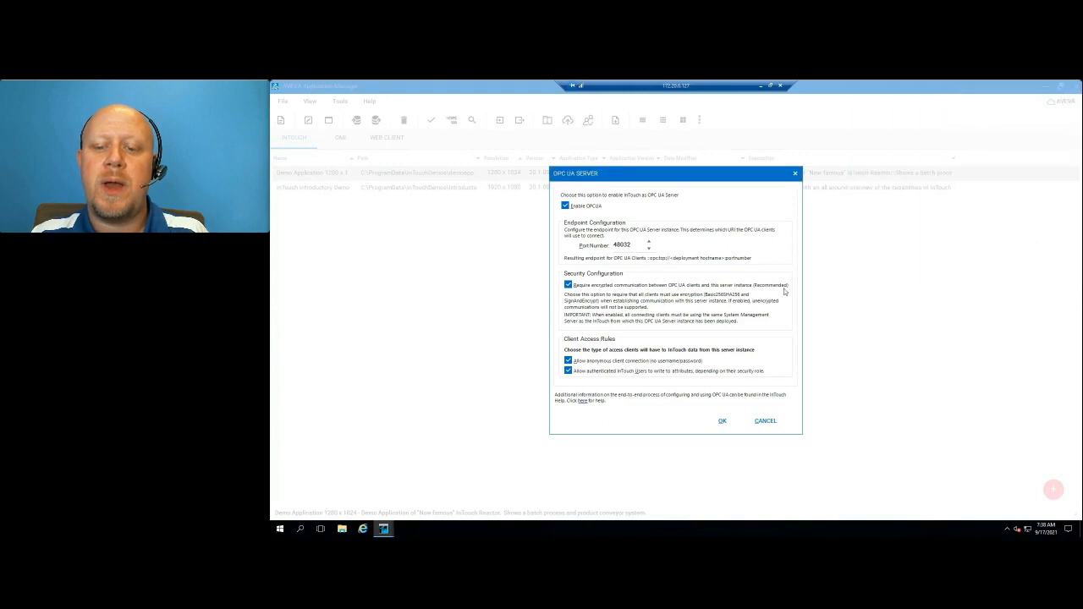
{"action": "left_click", "coordinate": [721, 420]}
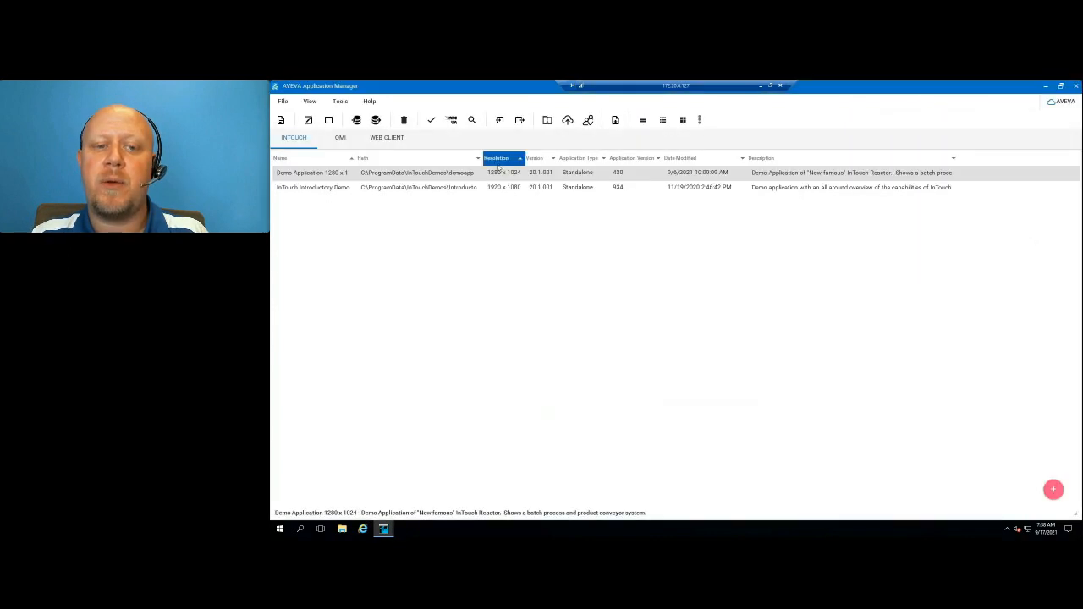
Reopen the OPC UA configuration to review its settings and close it with OK.
{"action": "left_click", "coordinate": [340, 102]}
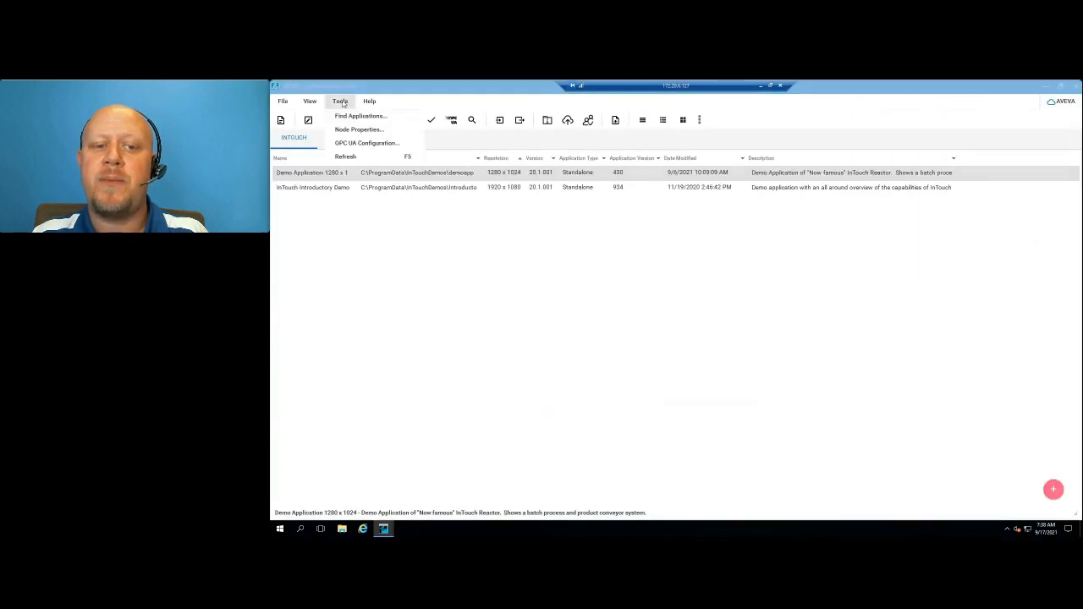
{"action": "left_click", "coordinate": [353, 145]}
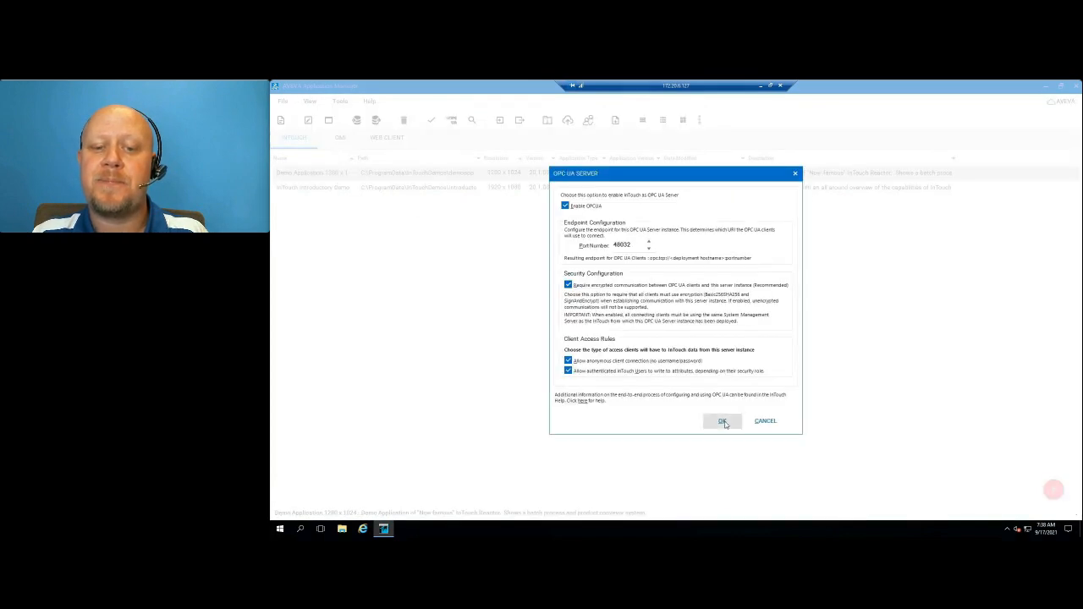
{"action": "left_click", "coordinate": [732, 420]}
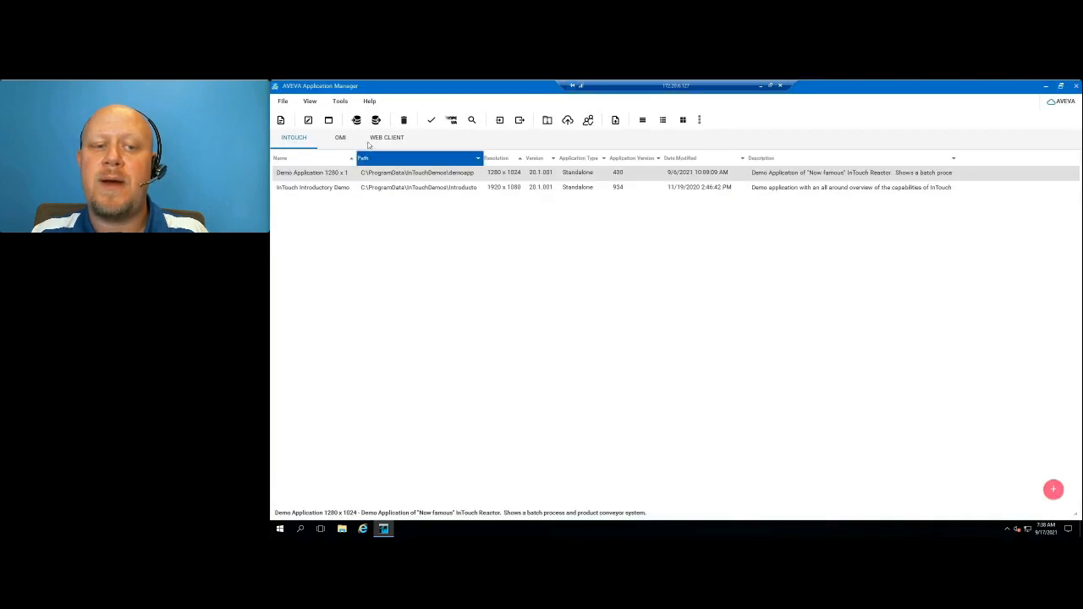
Run the selected 1280 x 1024 demo application in runtime and minimize its window.
{"action": "left_click", "coordinate": [328, 119]}
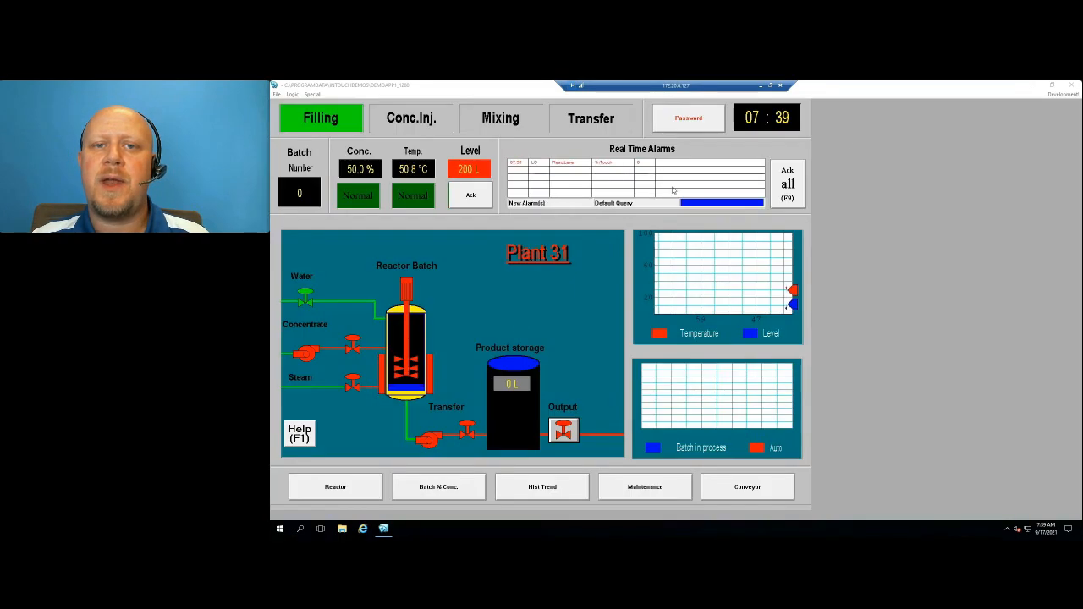
{"action": "left_click", "coordinate": [1032, 85]}
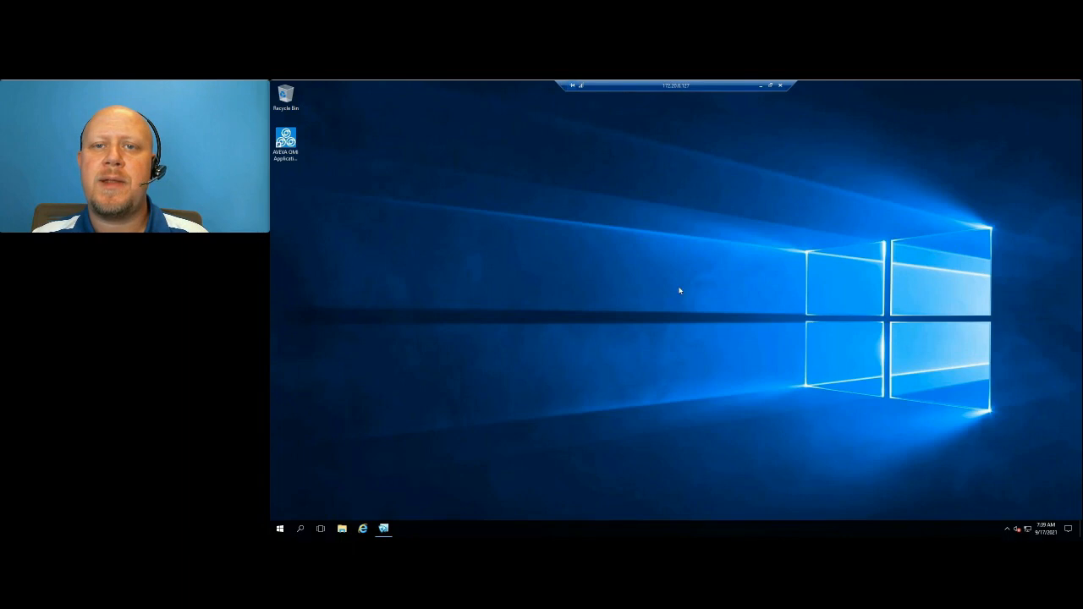
Launch Matrikon OPC UA Explorer from the installed programs.
{"action": "left_click", "coordinate": [281, 528]}
{"action": "scroll", "coordinate": [346, 459], "scroll_direction": "down", "scroll_amount": 3}
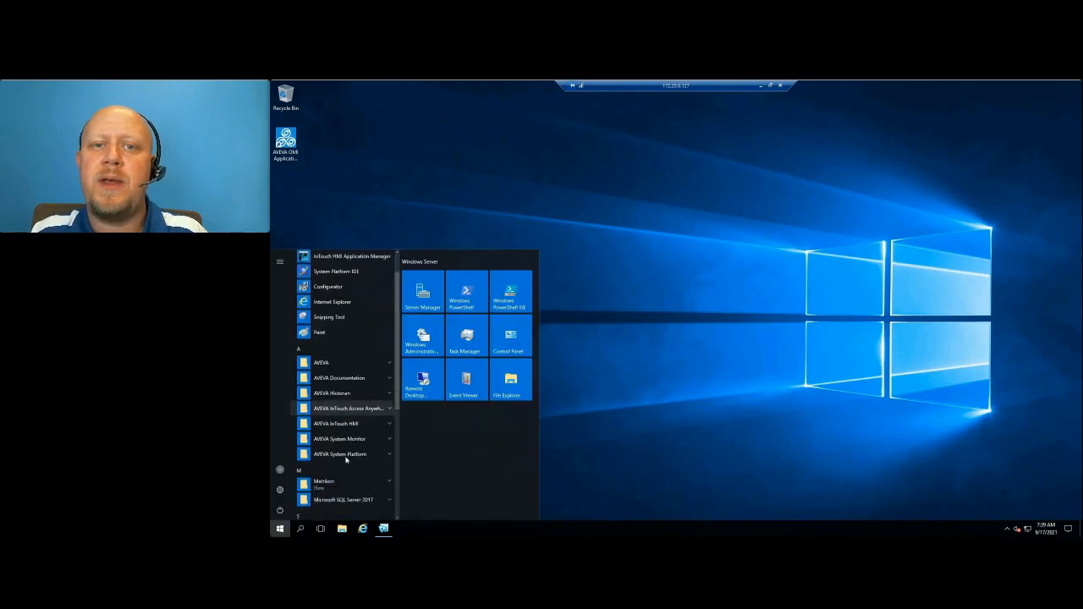
{"action": "left_click", "coordinate": [382, 414]}
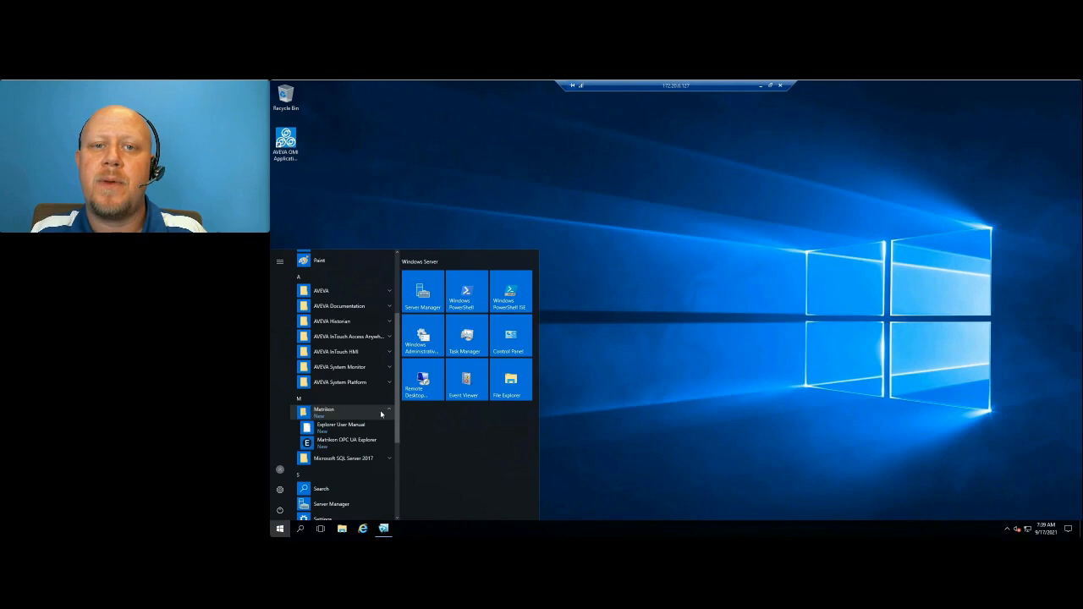
{"action": "left_click", "coordinate": [355, 440]}
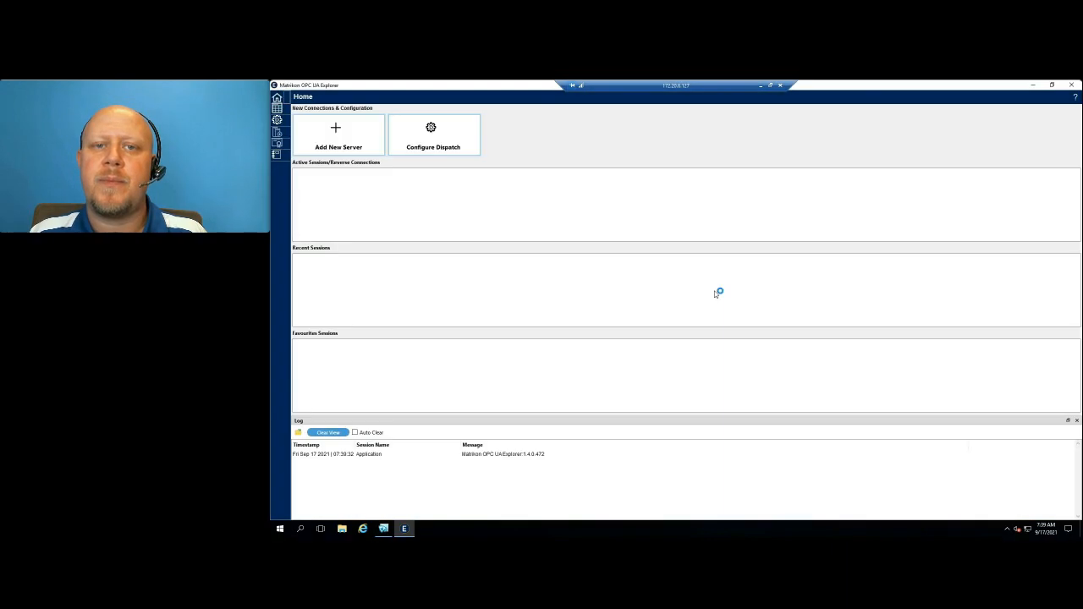
Add a new server by discovery, searching host localhost on port 48032.
{"action": "left_click", "coordinate": [325, 140]}
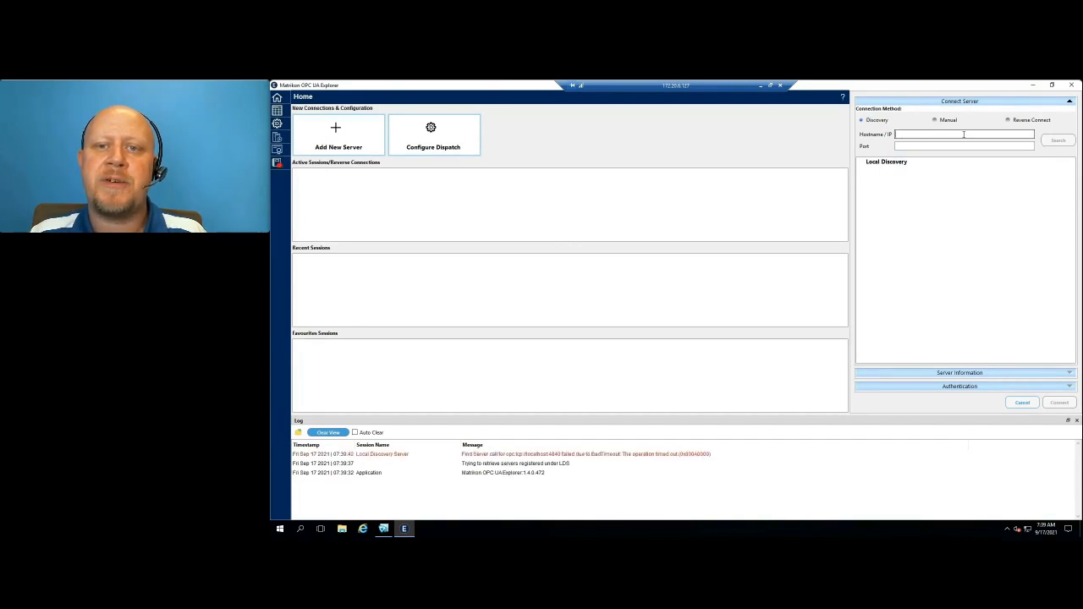
{"action": "type", "text": "localhost"}
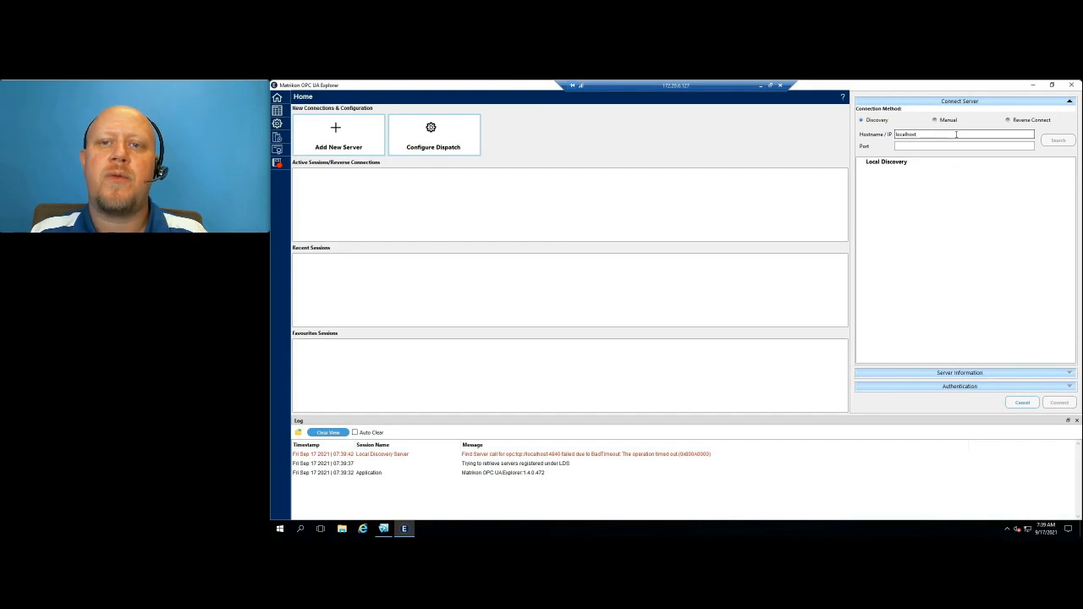
{"action": "left_click", "coordinate": [945, 147]}
{"action": "type", "text": "48032"}
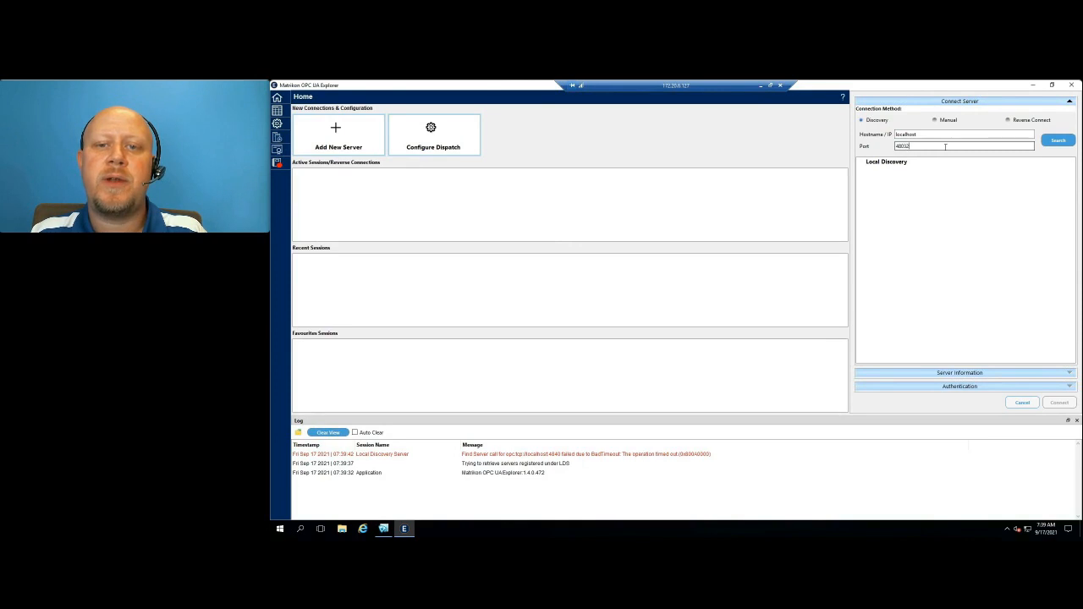
{"action": "left_click", "coordinate": [1057, 141]}
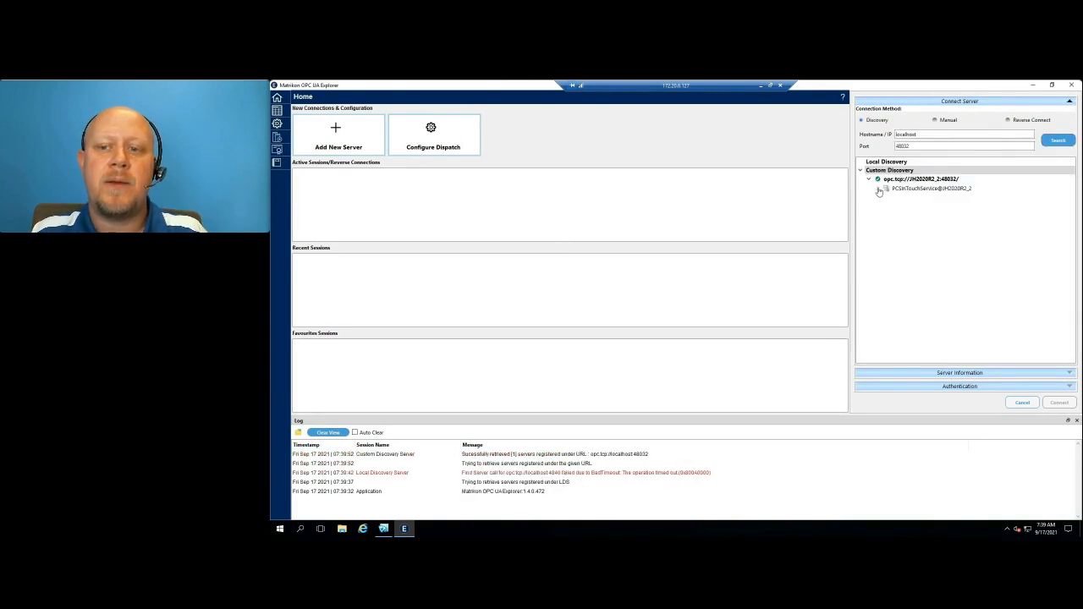
Try to connect anonymously to the discovered PCSInTouchService server using its Basic256Sha256 - Sign & Encrypt endpoint.
{"action": "left_click", "coordinate": [879, 189]}
{"action": "left_click", "coordinate": [903, 199]}
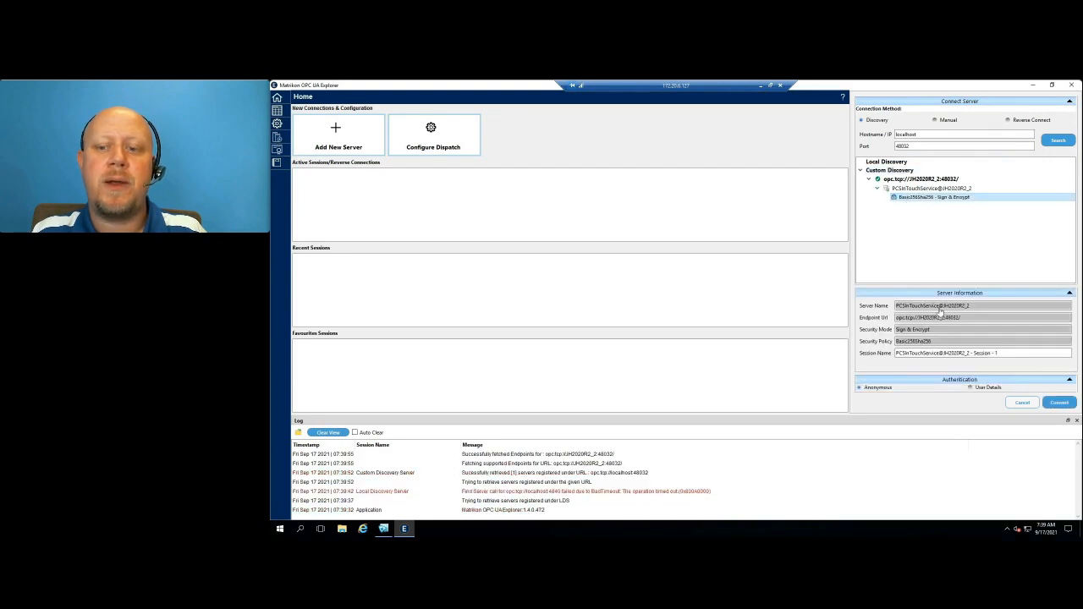
{"action": "left_click", "coordinate": [1057, 405]}
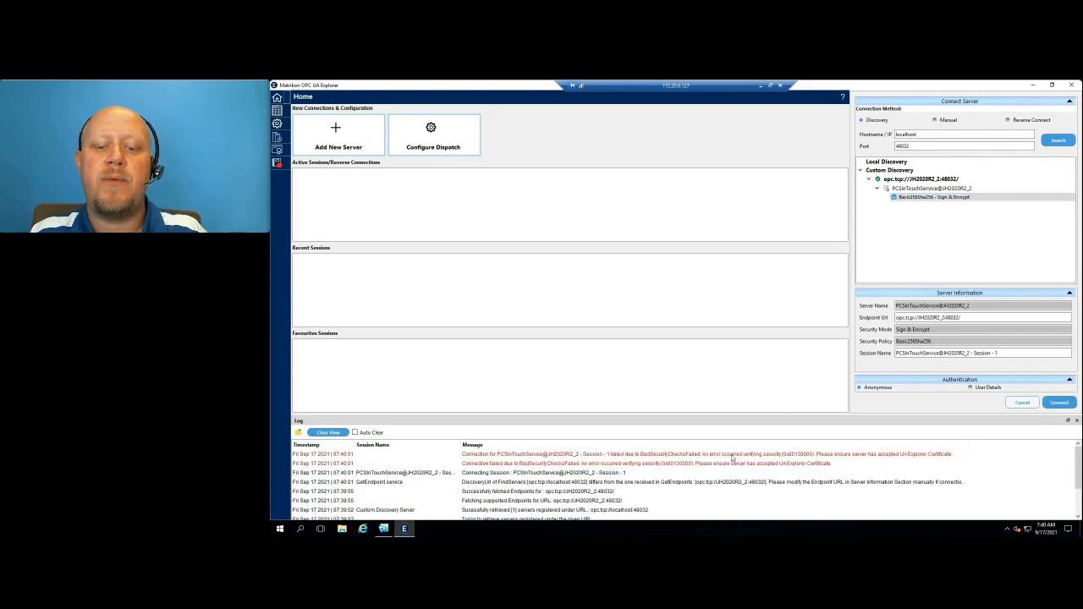
In File Explorer, open the folder C:\ProgramData\AVEVA\PCS\OPC UA Rejected Client Certificates\certs.
{"action": "left_click", "coordinate": [341, 529]}
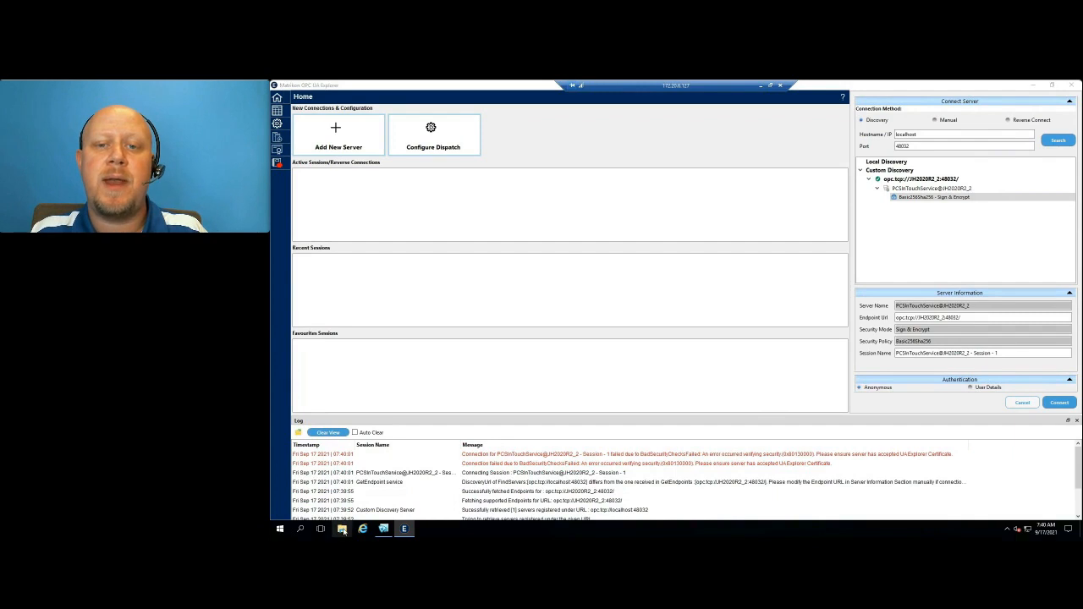
{"action": "left_click", "coordinate": [378, 220]}
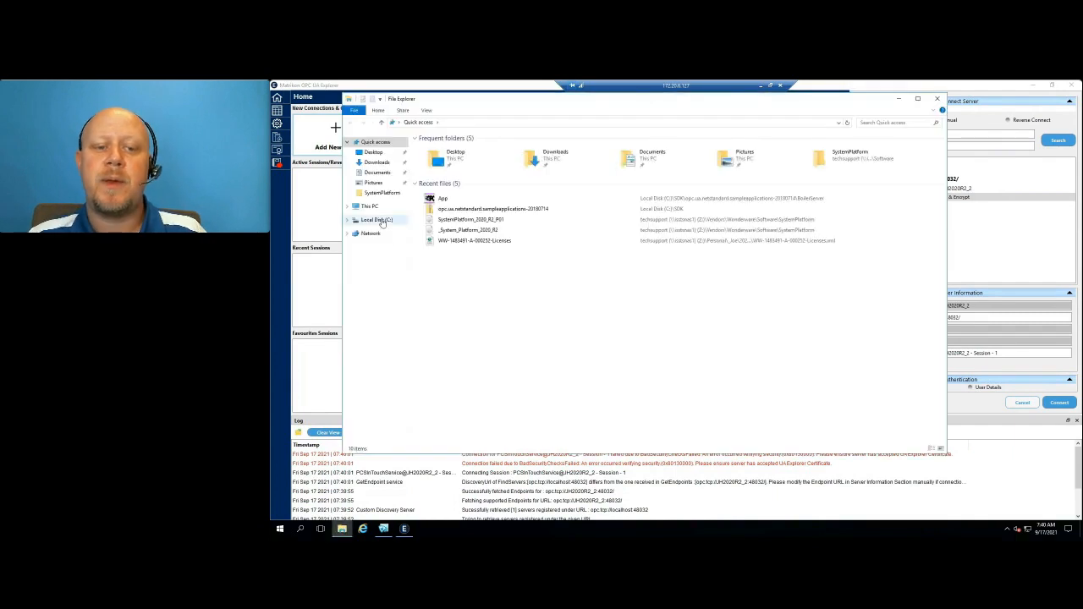
{"action": "double_click", "coordinate": [440, 183]}
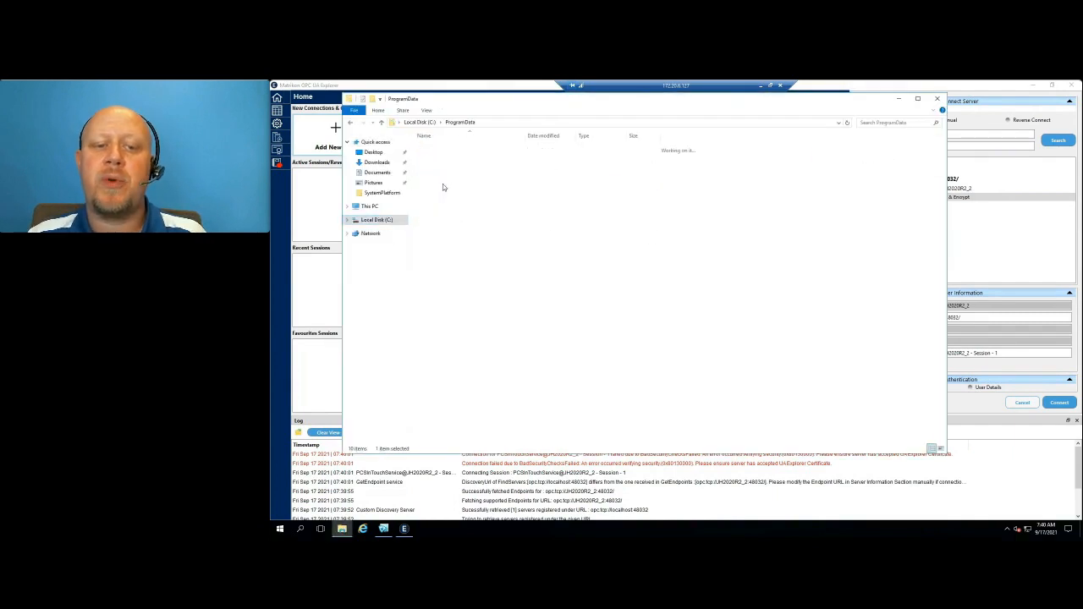
{"action": "double_click", "coordinate": [438, 157]}
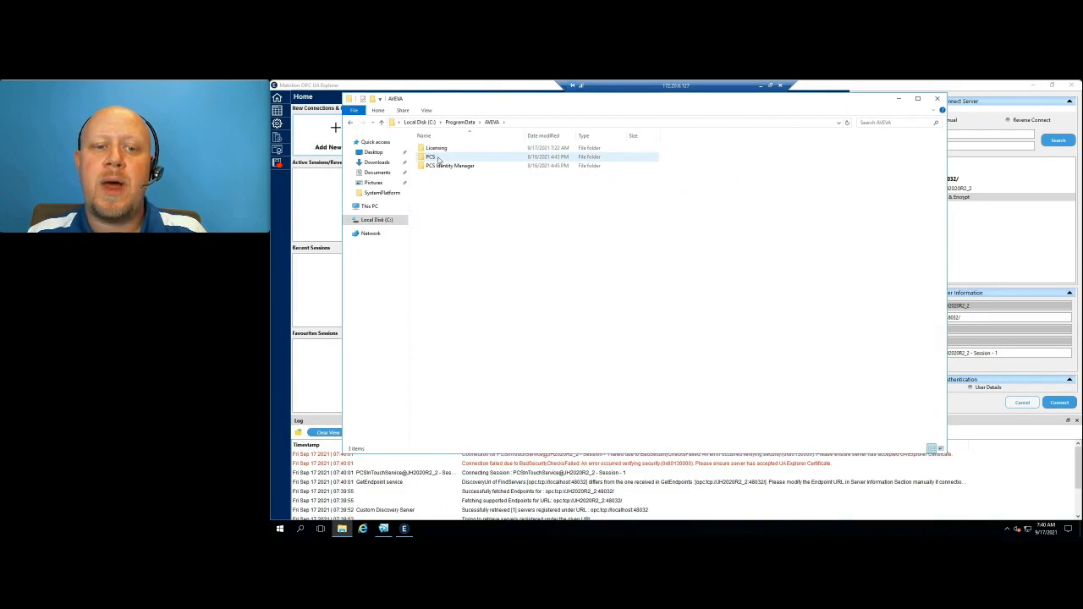
{"action": "double_click", "coordinate": [438, 158]}
{"action": "double_click", "coordinate": [446, 149]}
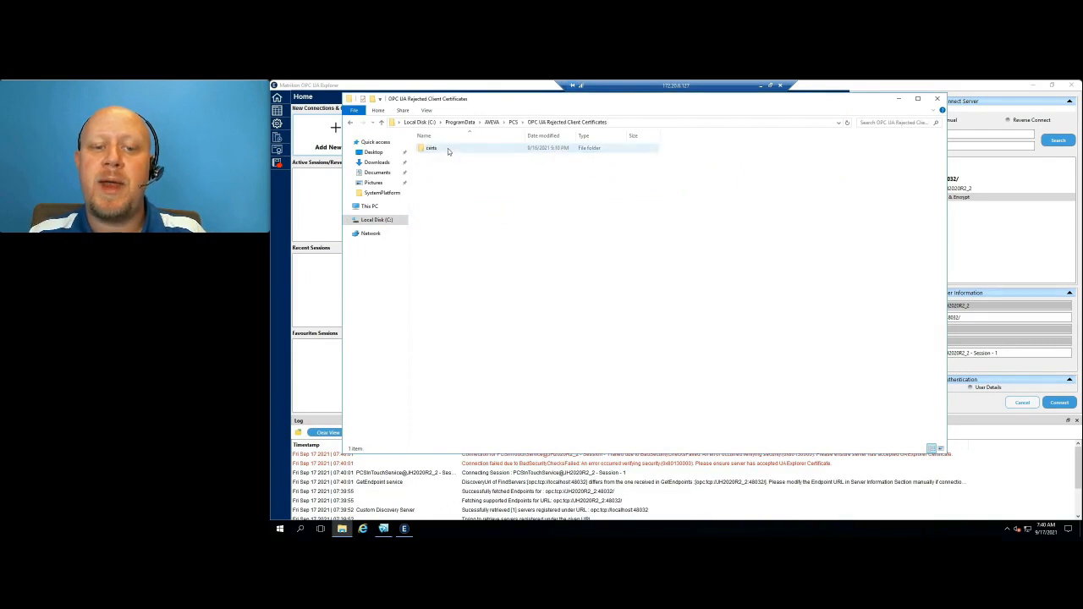
{"action": "double_click", "coordinate": [449, 150]}
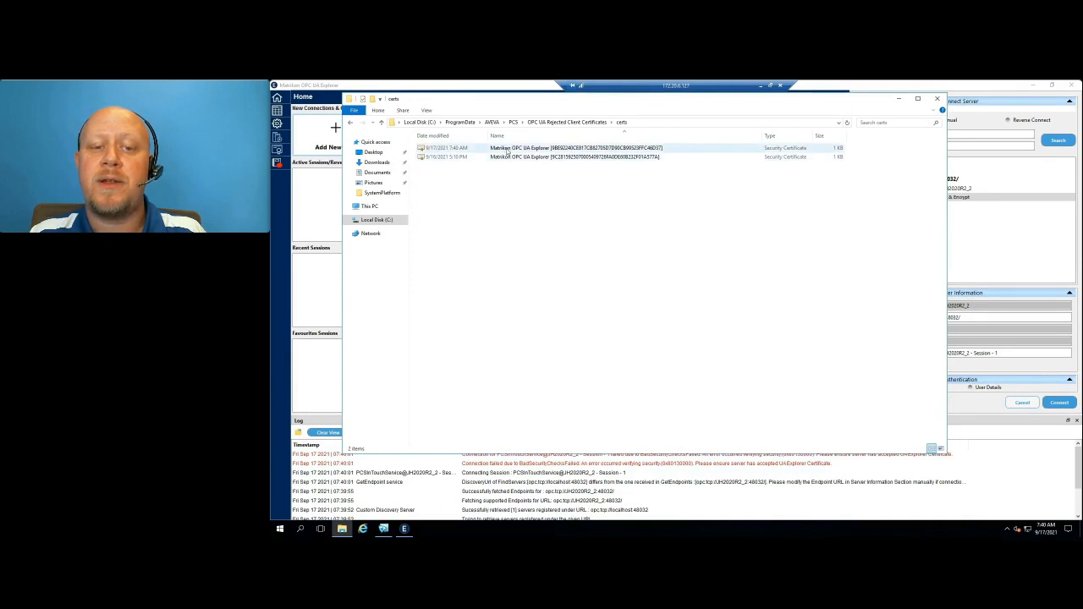
Start installing the newest rejected Matrikon OPC UA Explorer certificate, with Local Machine as the store location.
{"action": "left_click", "coordinate": [466, 150]}
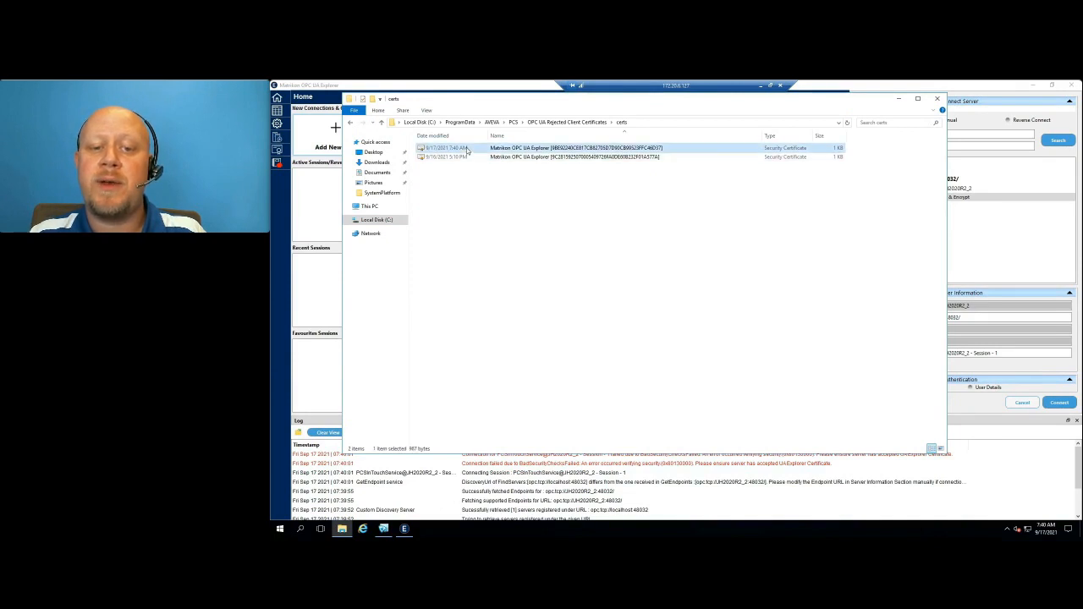
{"action": "right_click", "coordinate": [466, 149]}
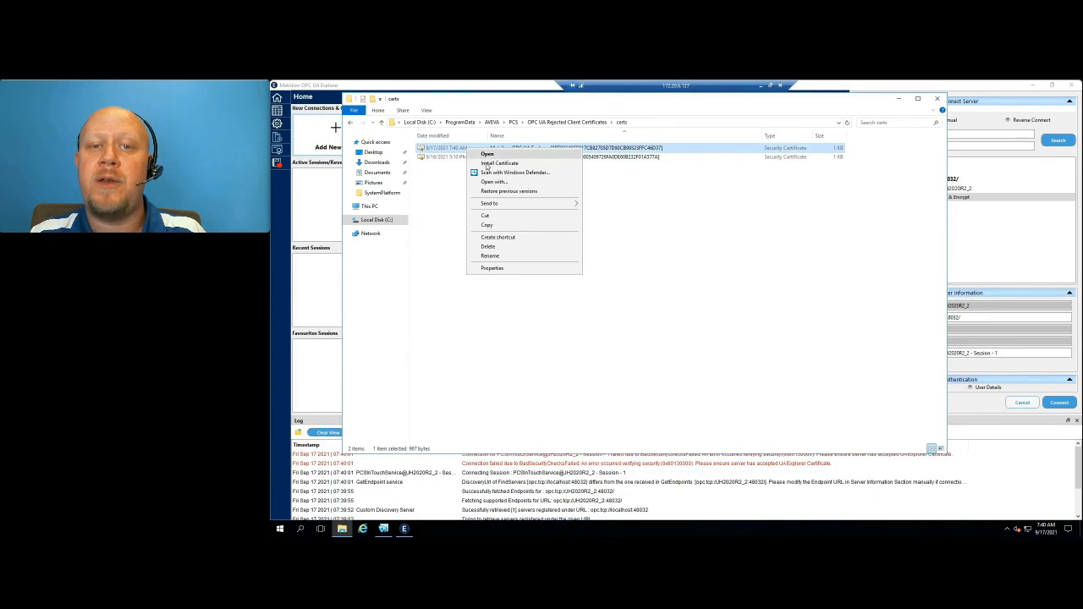
{"action": "left_click", "coordinate": [494, 162]}
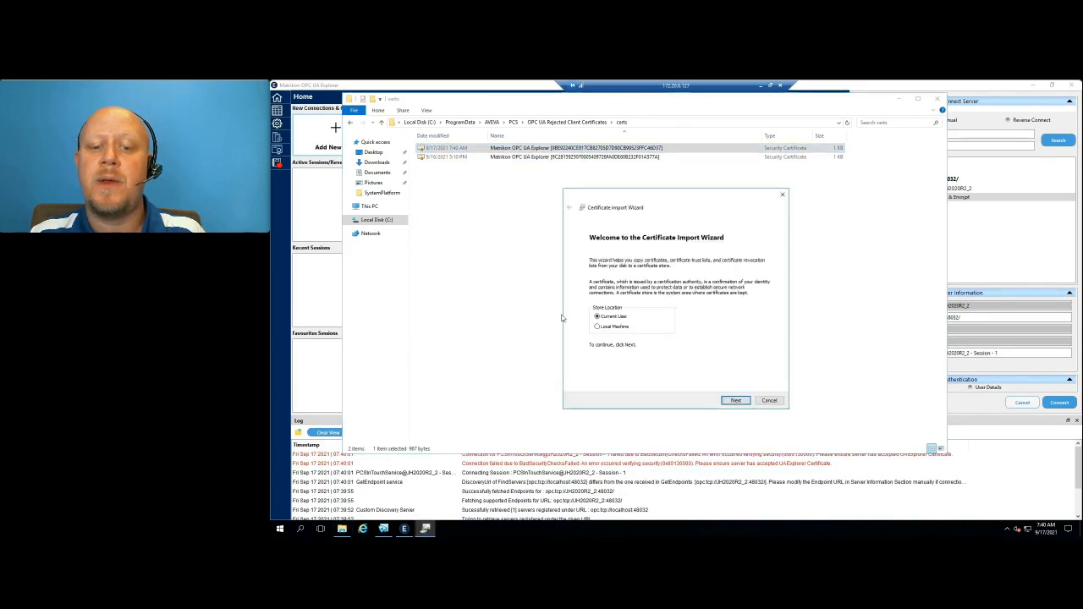
{"action": "left_click", "coordinate": [598, 328]}
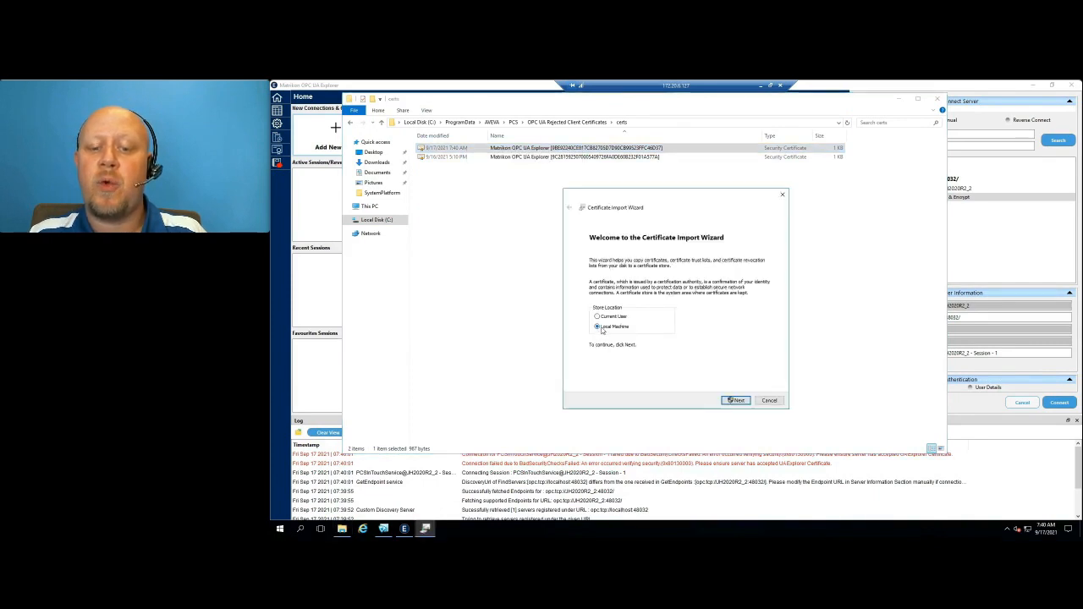
{"action": "left_click", "coordinate": [737, 402]}
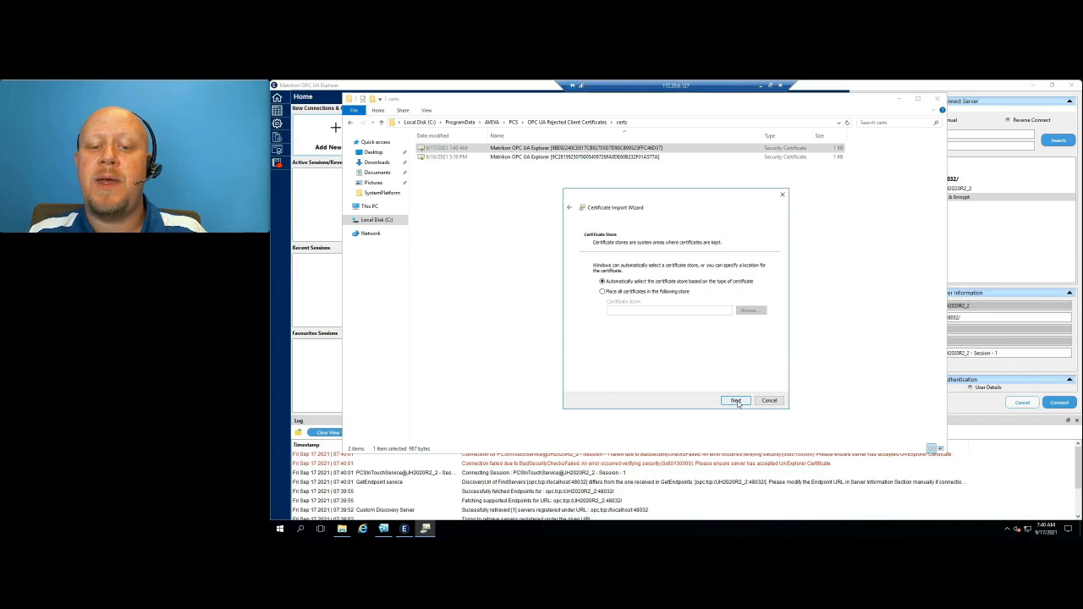
Place the certificate in the Trusted People store and finish the import.
{"action": "left_click", "coordinate": [612, 292]}
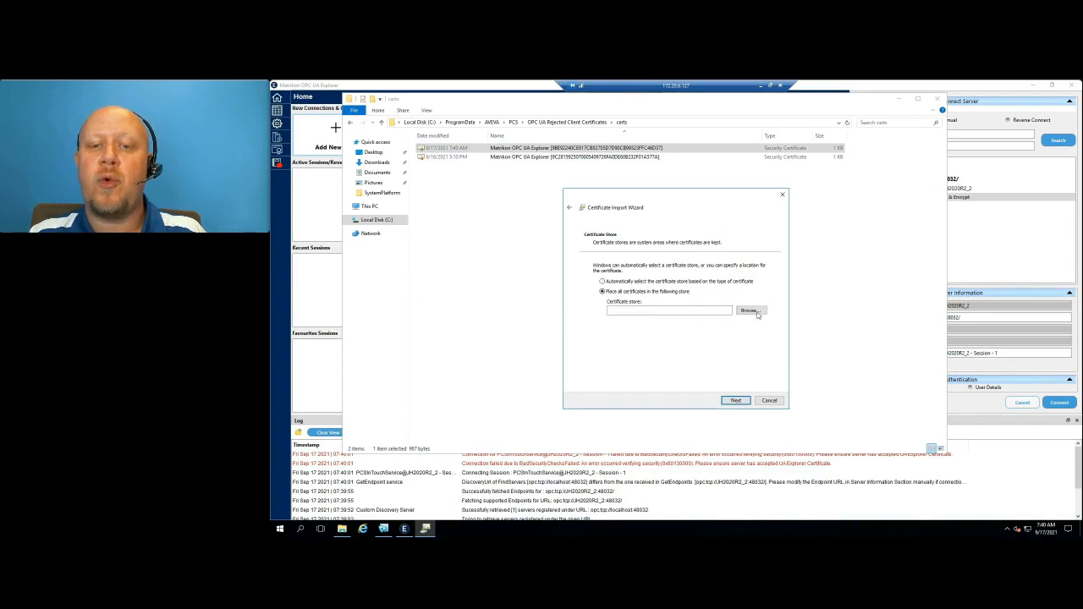
{"action": "left_click", "coordinate": [756, 313]}
{"action": "left_click", "coordinate": [676, 274]}
{"action": "left_click", "coordinate": [676, 273]}
{"action": "left_click", "coordinate": [607, 261]}
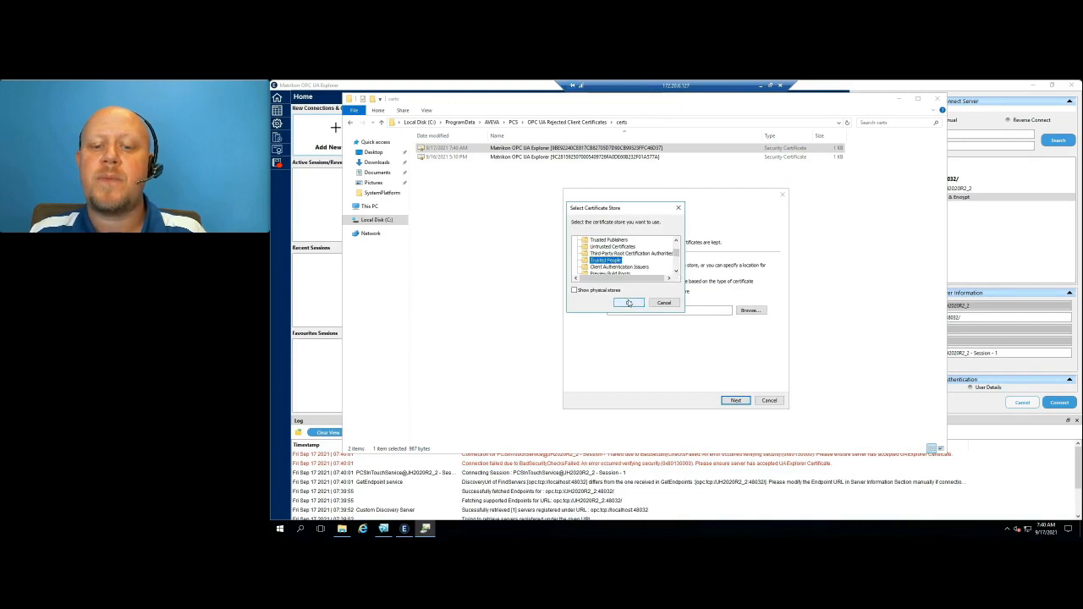
{"action": "left_click", "coordinate": [628, 302]}
{"action": "left_click", "coordinate": [735, 400]}
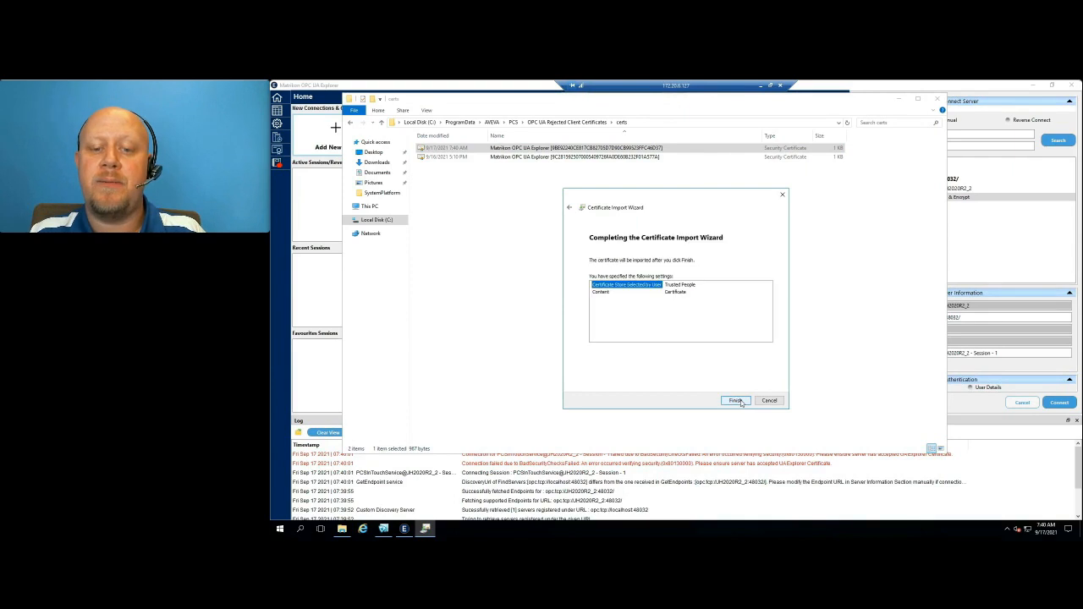
{"action": "left_click", "coordinate": [735, 400]}
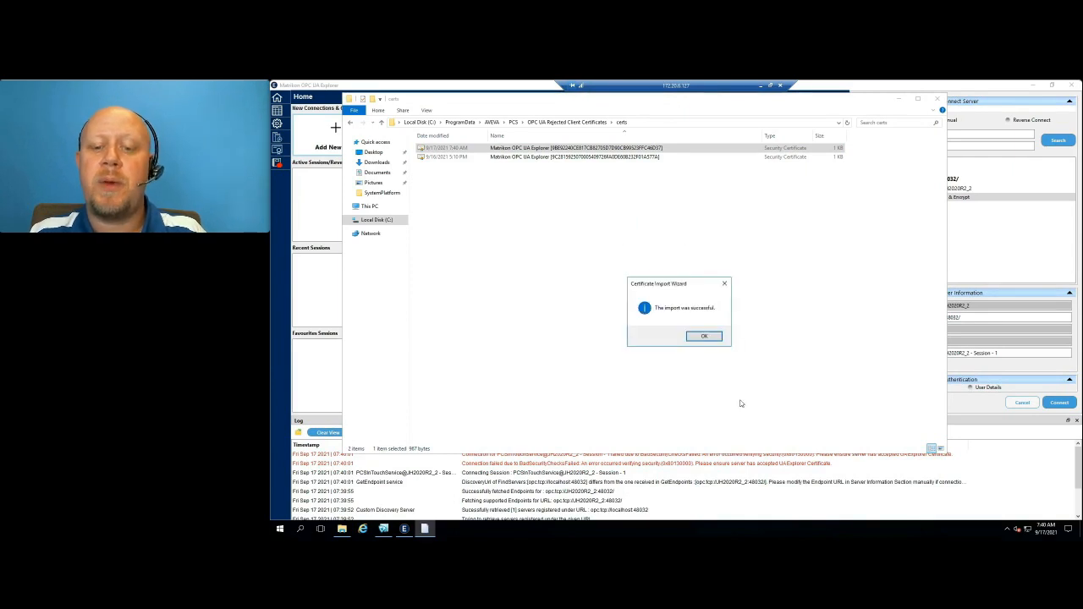
Close the certificate import and its folder, and reconnect anonymously to the PCSInTouchService server over Basic256Sha256 - Sign & Encrypt.
{"action": "left_click", "coordinate": [705, 336]}
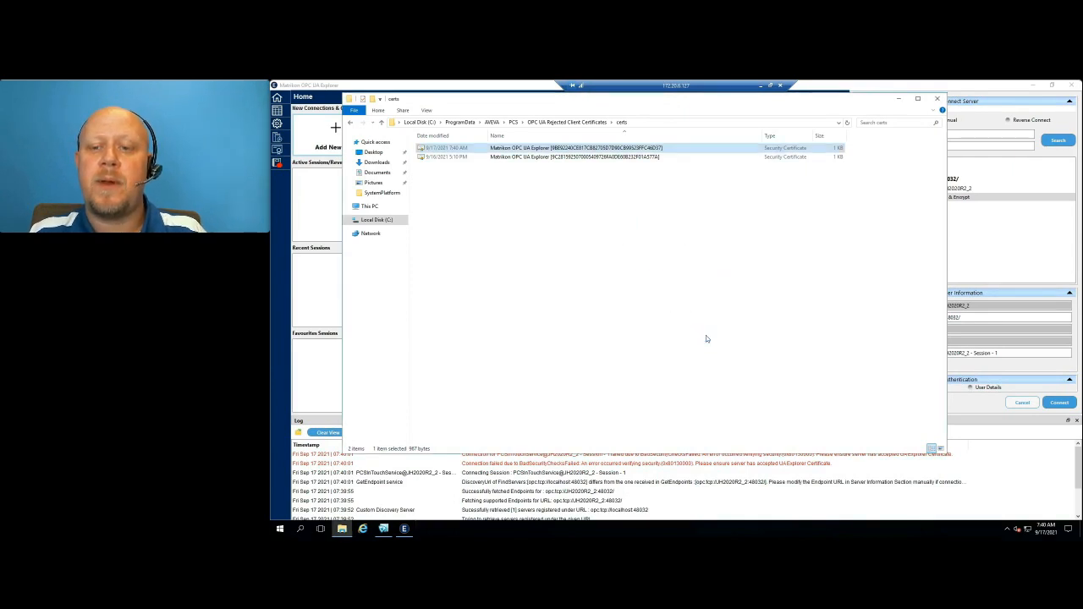
{"action": "left_click", "coordinate": [936, 99]}
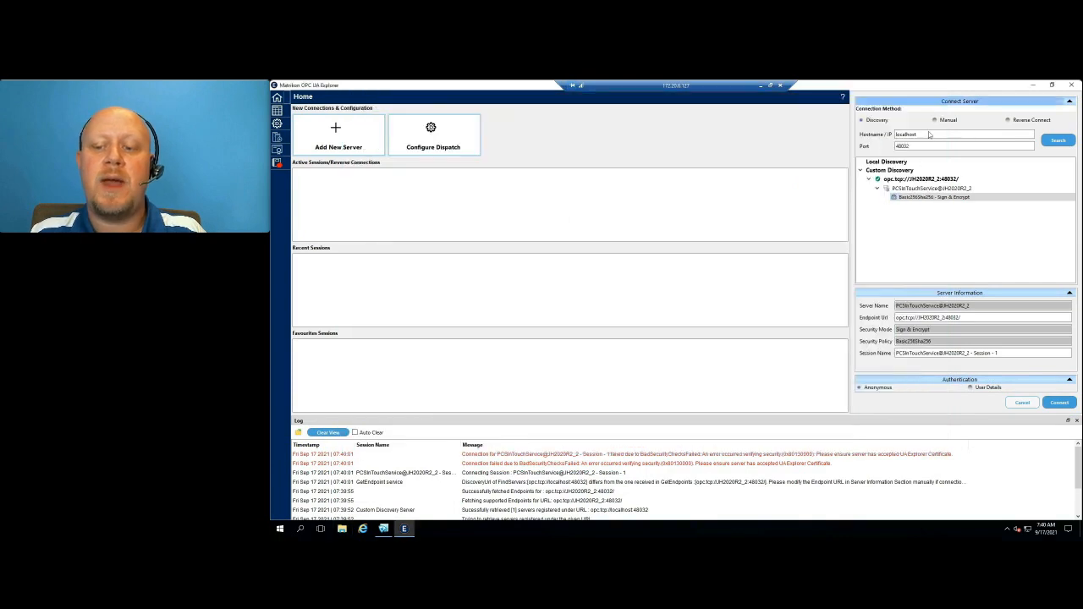
{"action": "left_click", "coordinate": [1053, 402]}
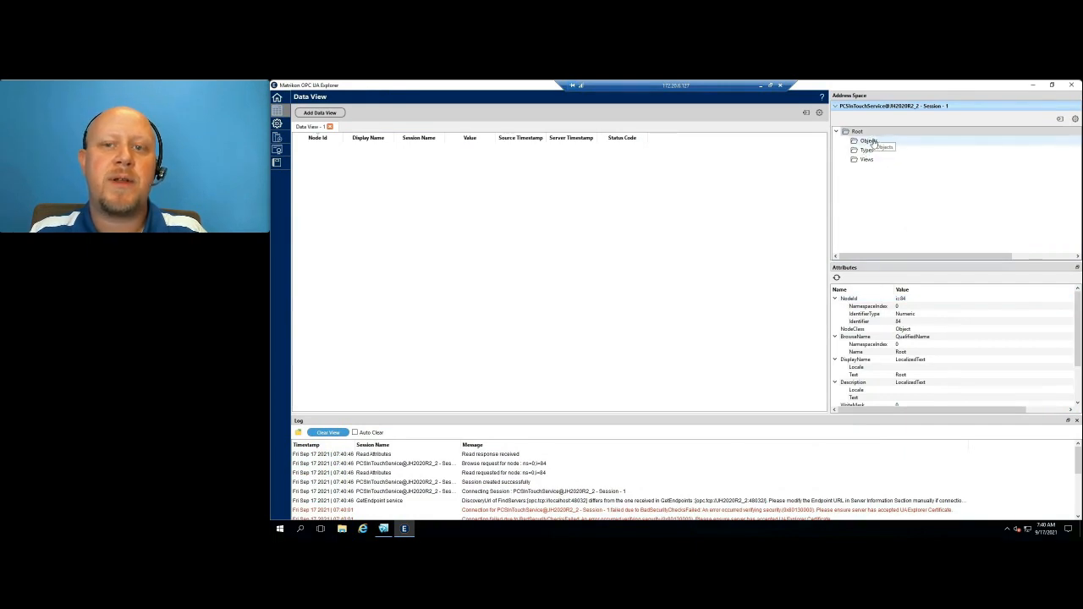
Expand the Objects folder in the address space and examine the nodes under Server.
{"action": "left_click", "coordinate": [874, 143]}
{"action": "double_click", "coordinate": [872, 143]}
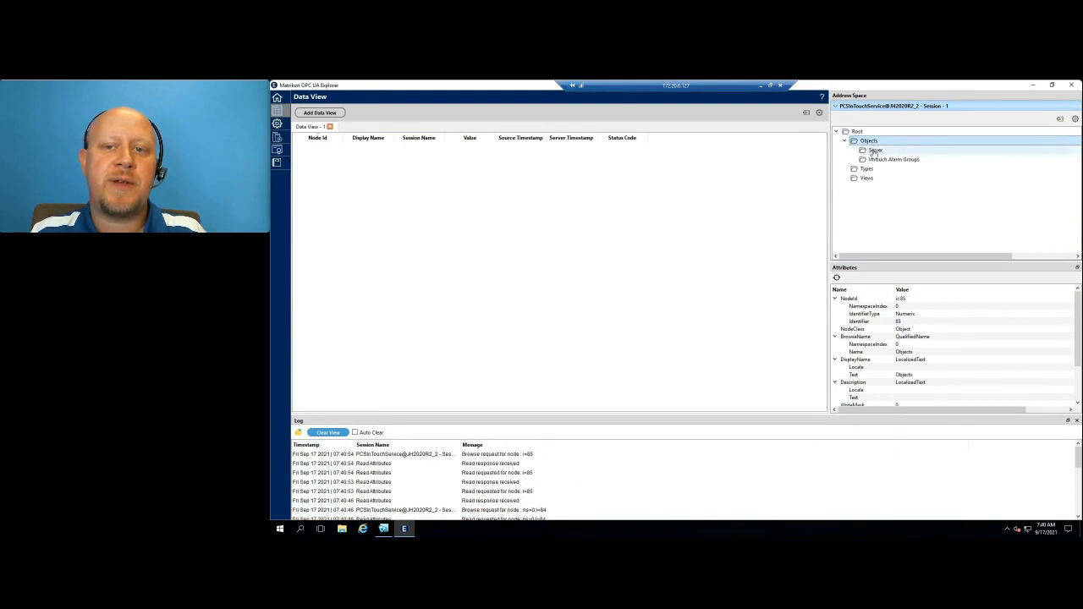
{"action": "double_click", "coordinate": [874, 151]}
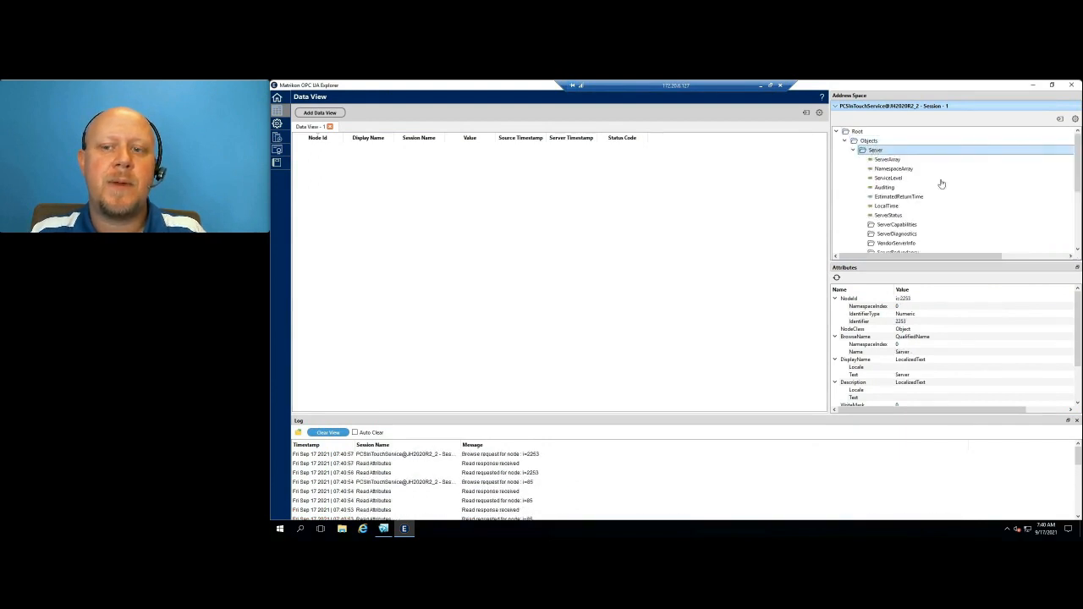
{"action": "scroll", "coordinate": [946, 188], "scroll_direction": "down", "scroll_amount": 2}
{"action": "scroll", "coordinate": [949, 192], "scroll_direction": "down", "scroll_amount": 2}
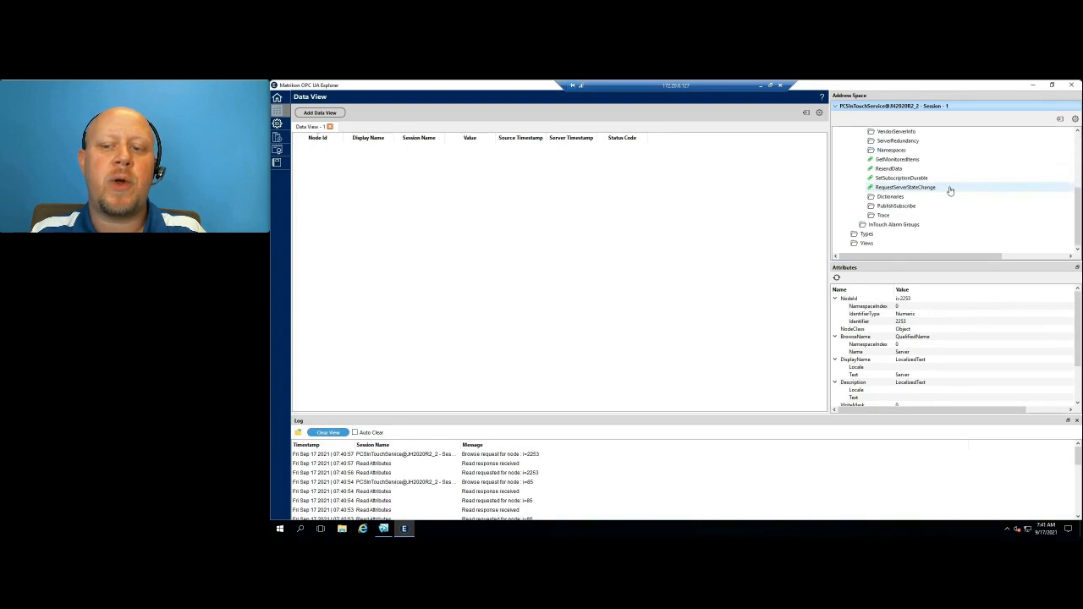
Expand InTouch Alarm Groups and its $System group down to the tags of the Conveyor group.
{"action": "left_click", "coordinate": [882, 226]}
{"action": "double_click", "coordinate": [881, 227]}
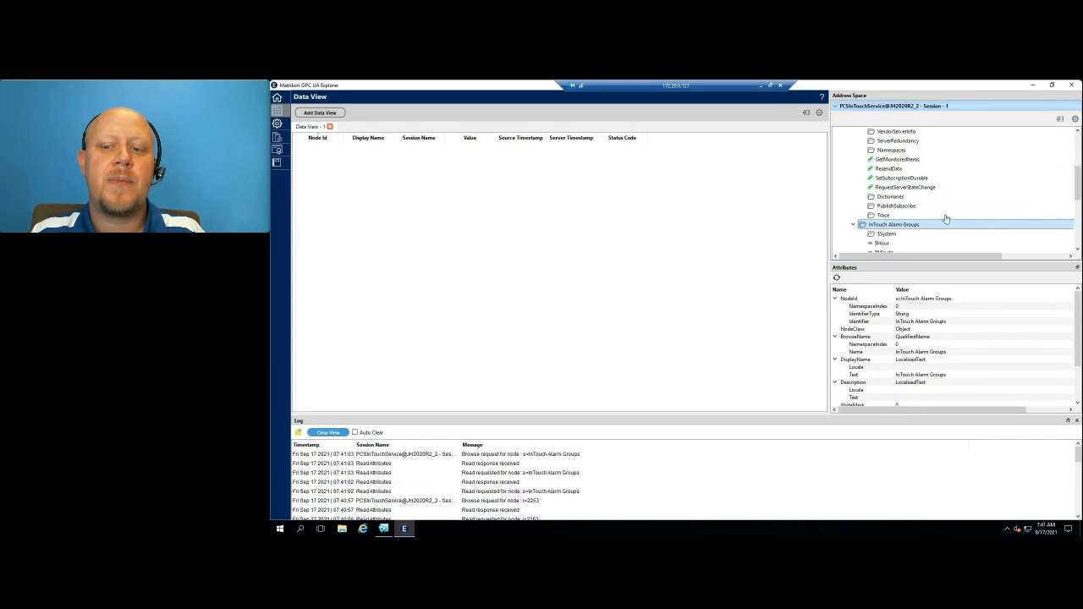
{"action": "scroll", "coordinate": [947, 217], "scroll_direction": "down", "scroll_amount": 2}
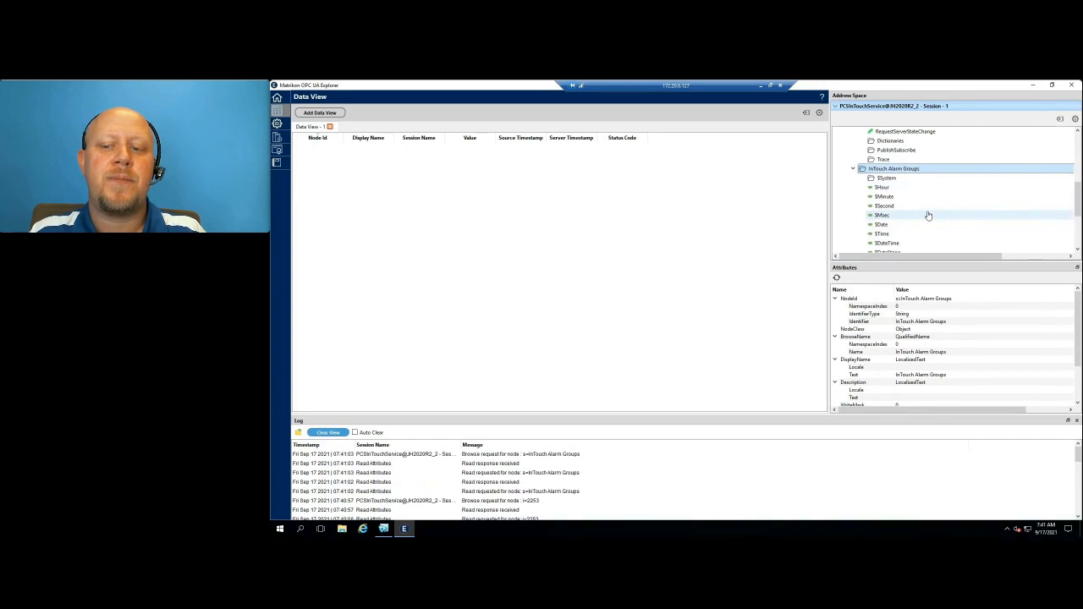
{"action": "double_click", "coordinate": [885, 179]}
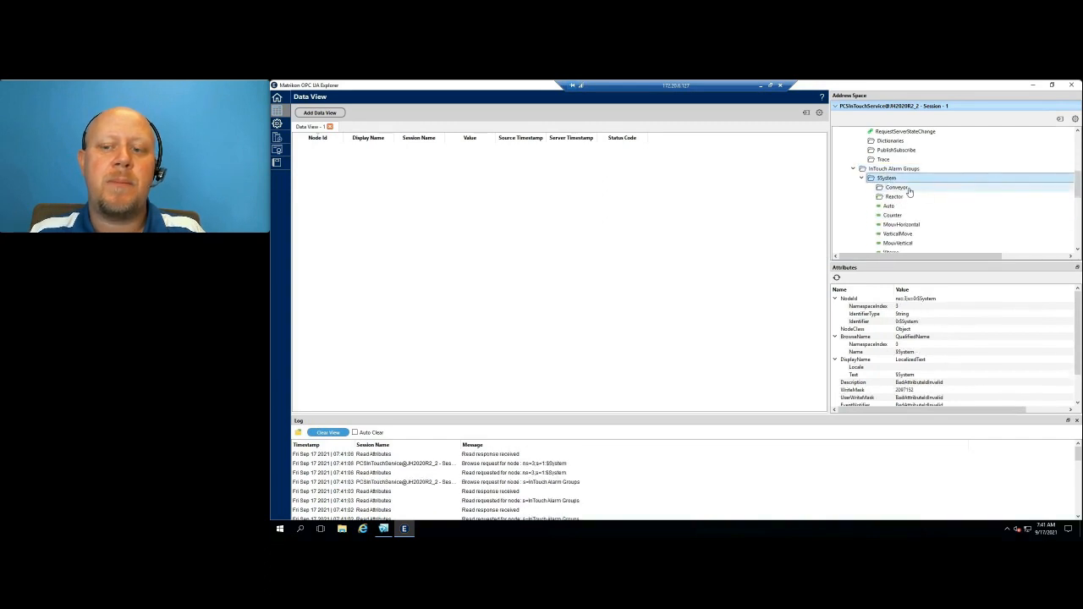
{"action": "double_click", "coordinate": [900, 188]}
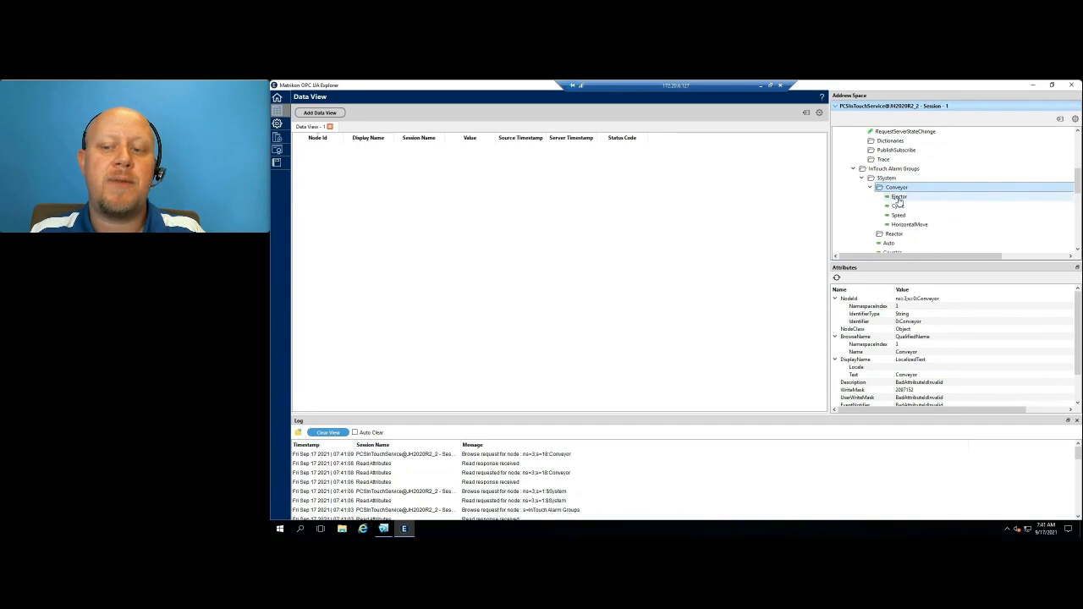
Monitor the Conveyor group's Ejector, Cycle and Speed items in the data view.
{"action": "left_click", "coordinate": [898, 197]}
{"action": "right_click", "coordinate": [900, 198]}
{"action": "left_click", "coordinate": [924, 199]}
{"action": "left_click", "coordinate": [898, 207]}
{"action": "right_click", "coordinate": [900, 207]}
{"action": "left_click", "coordinate": [920, 209]}
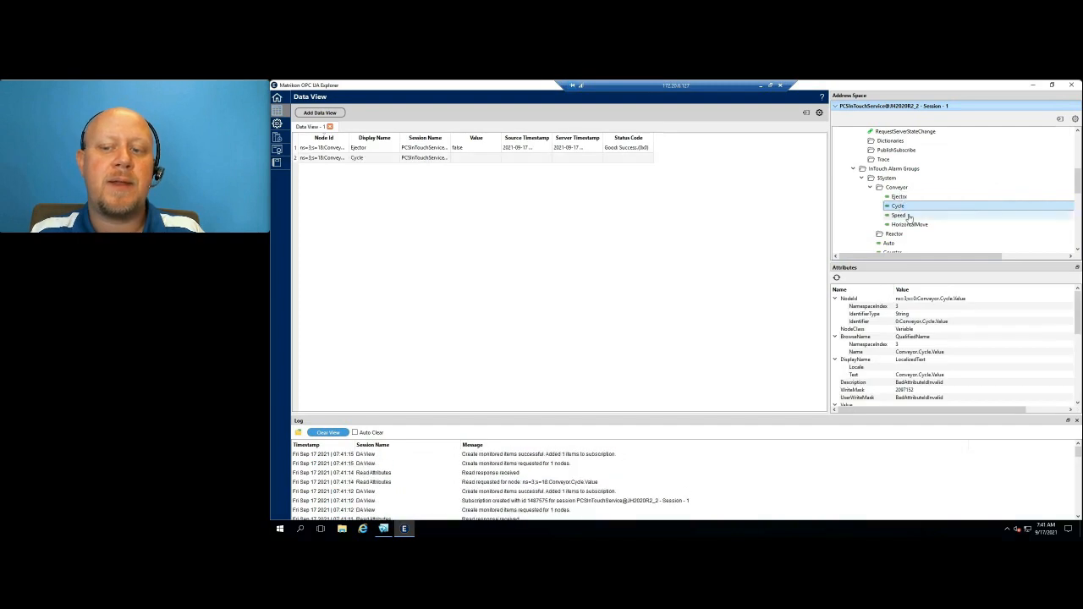
{"action": "left_click", "coordinate": [908, 218]}
{"action": "right_click", "coordinate": [907, 218]}
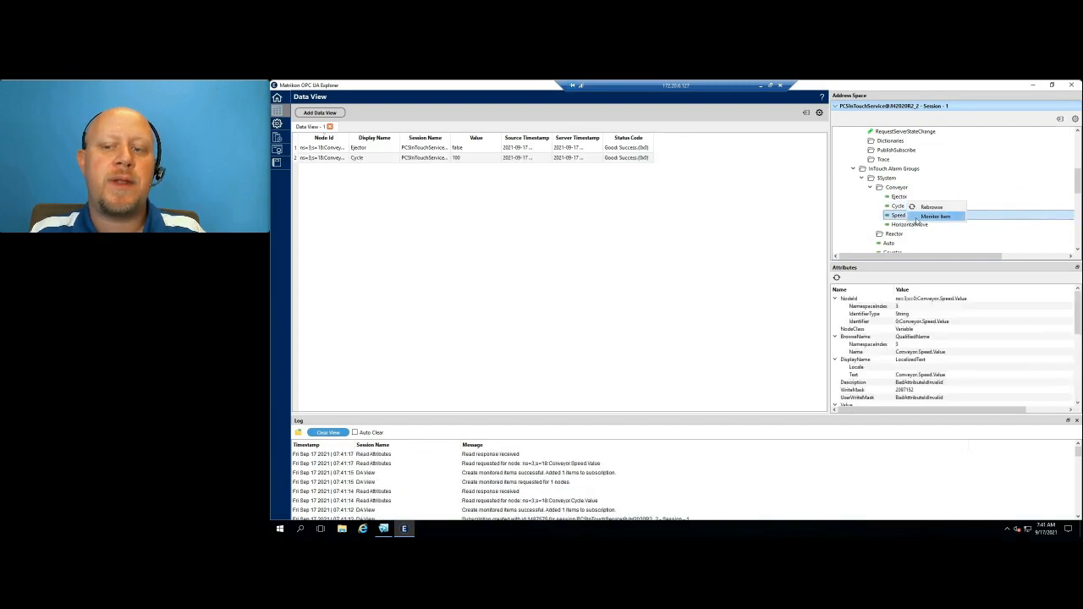
{"action": "left_click", "coordinate": [918, 221]}
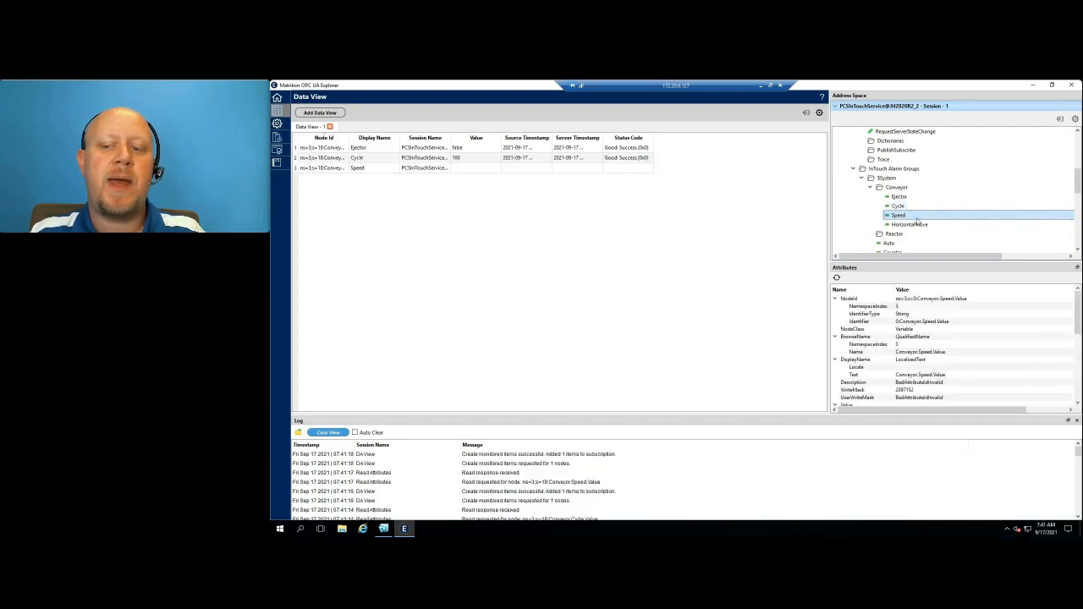
Collapse Conveyor, expand the Reactor group and monitor its Mixer and TransferPump items.
{"action": "left_click", "coordinate": [871, 187]}
{"action": "left_click", "coordinate": [894, 197]}
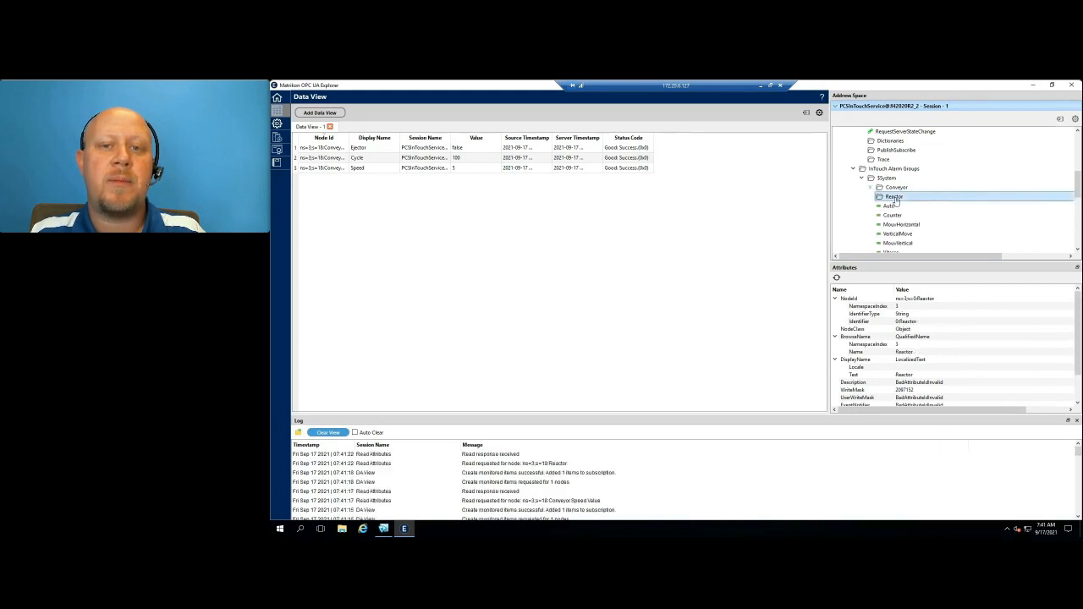
{"action": "double_click", "coordinate": [895, 199]}
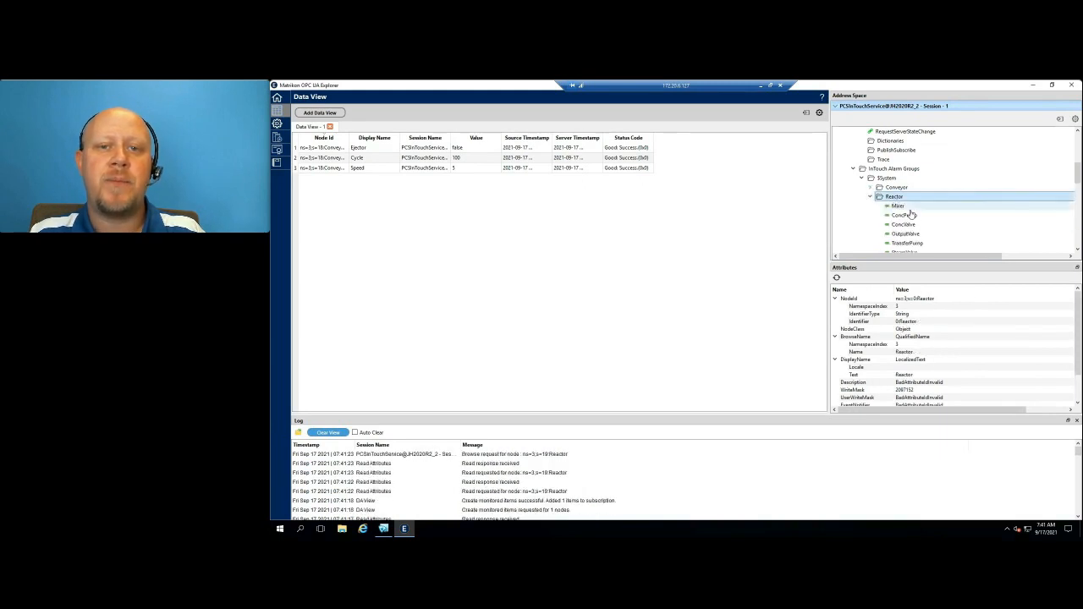
{"action": "right_click", "coordinate": [901, 208]}
{"action": "left_click", "coordinate": [930, 208]}
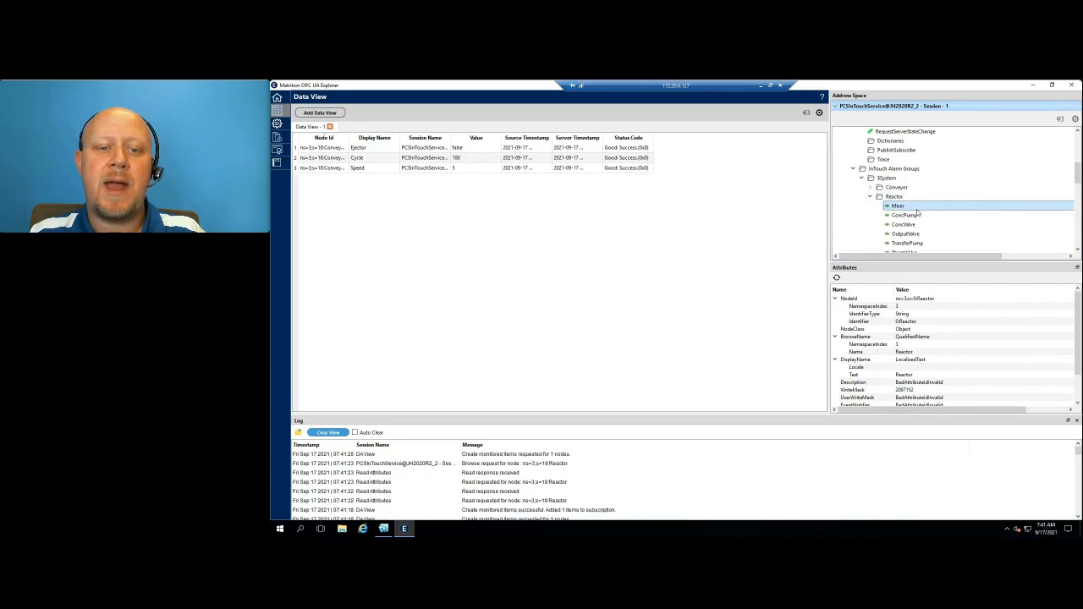
{"action": "scroll", "coordinate": [918, 214], "scroll_direction": "down", "scroll_amount": 1}
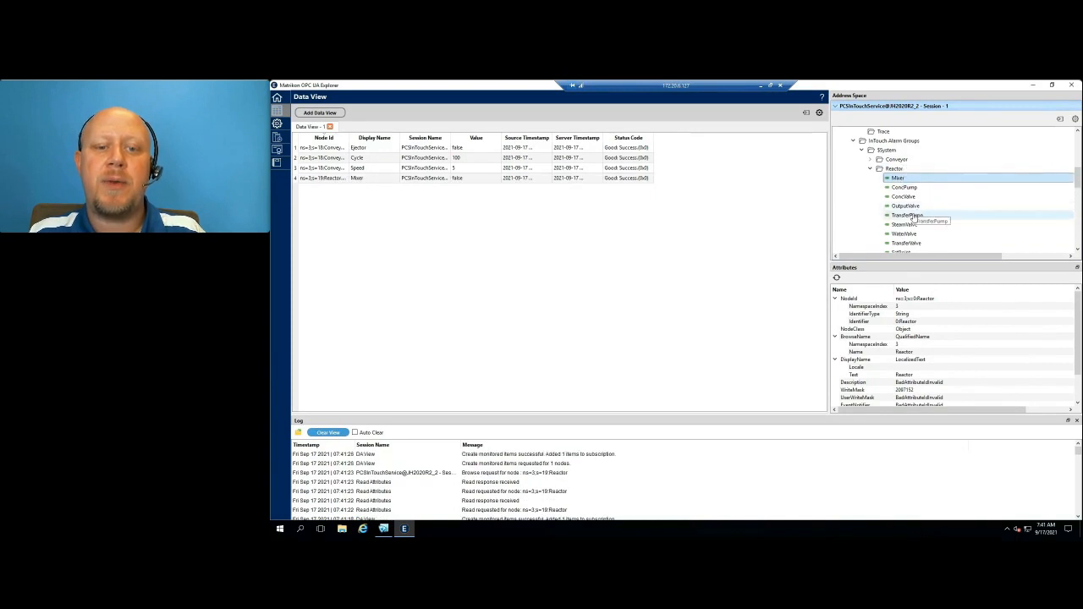
{"action": "right_click", "coordinate": [920, 215]}
{"action": "left_click", "coordinate": [925, 217]}
Add the Reactor group's ReactLevel, ProdLevel and ReactTemp items to the monitored data.
{"action": "scroll", "coordinate": [918, 221], "scroll_direction": "down", "scroll_amount": 2}
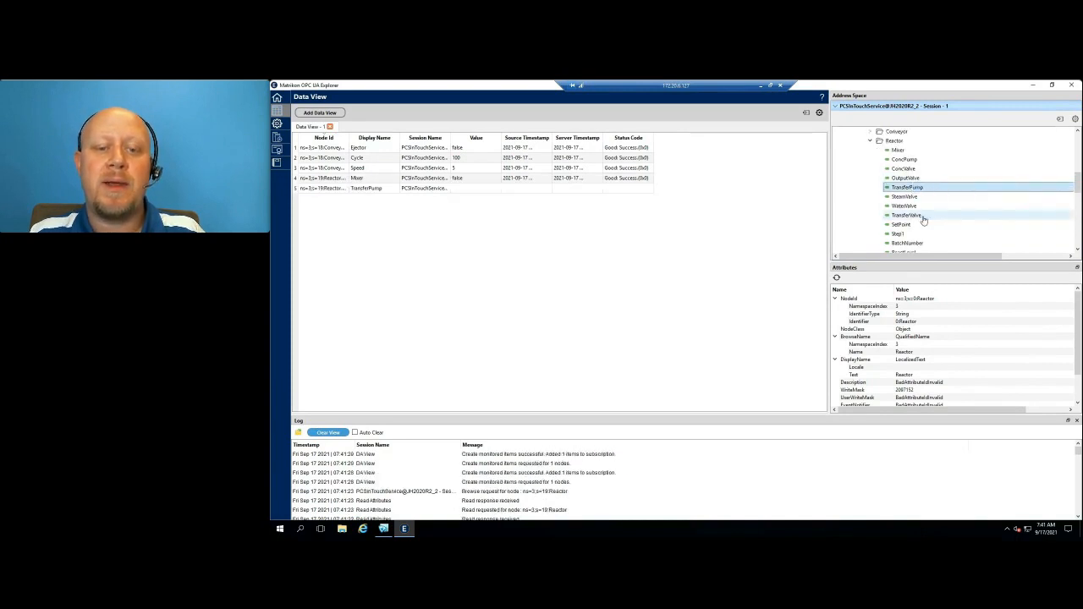
{"action": "right_click", "coordinate": [914, 225]}
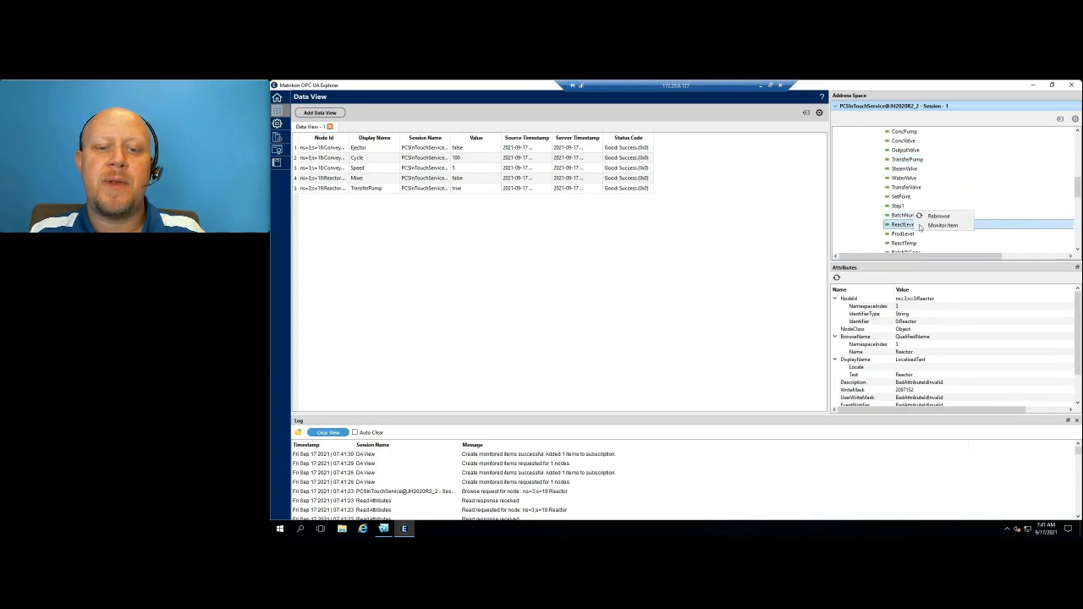
{"action": "left_click", "coordinate": [928, 229]}
{"action": "scroll", "coordinate": [937, 208], "scroll_direction": "down", "scroll_amount": 1}
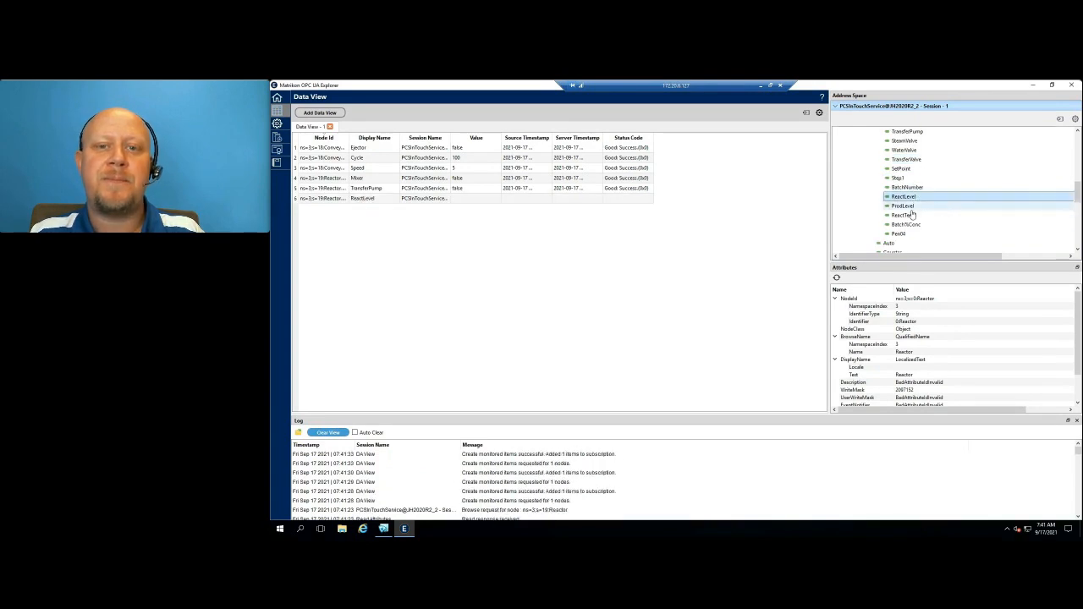
{"action": "right_click", "coordinate": [911, 208]}
{"action": "left_click", "coordinate": [927, 209]}
{"action": "right_click", "coordinate": [916, 219]}
{"action": "left_click", "coordinate": [929, 223]}
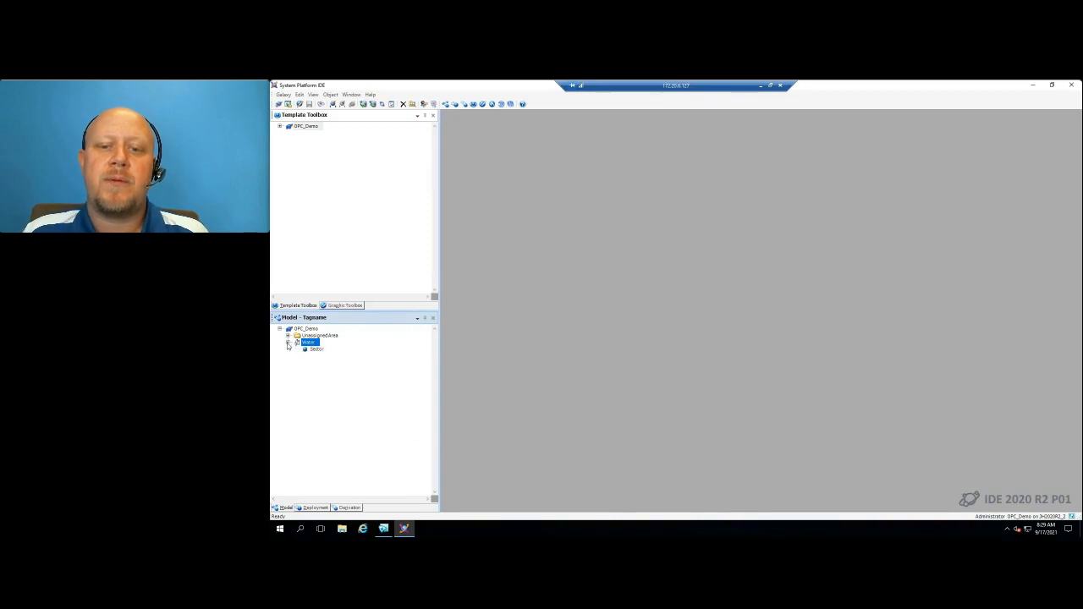
In System Platform IDE, view the Sector object from the Water area in Object Viewer.
{"action": "left_click", "coordinate": [316, 350]}
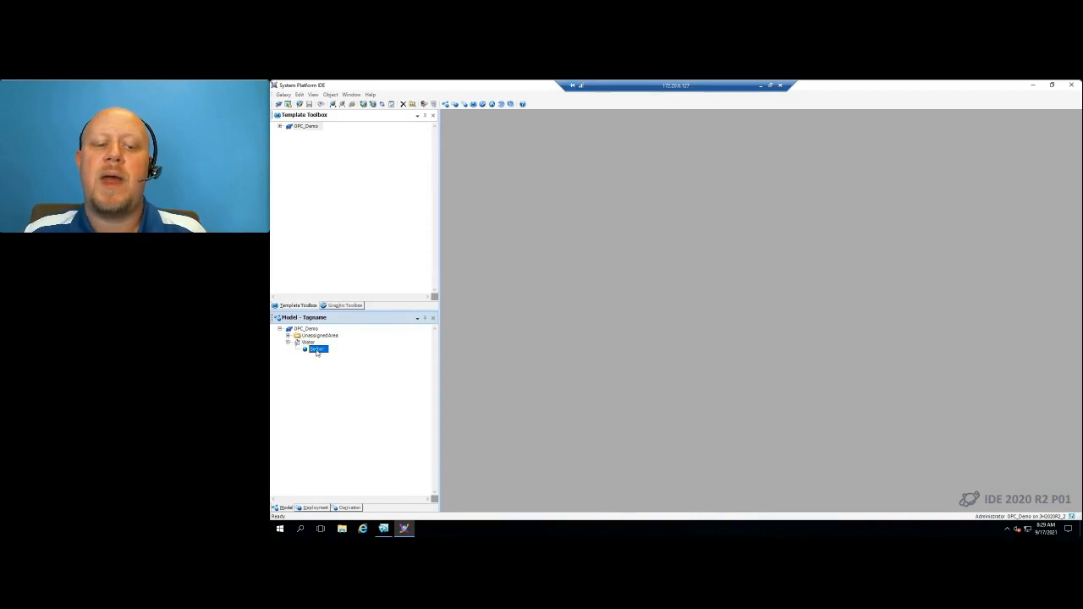
{"action": "right_click", "coordinate": [316, 350]}
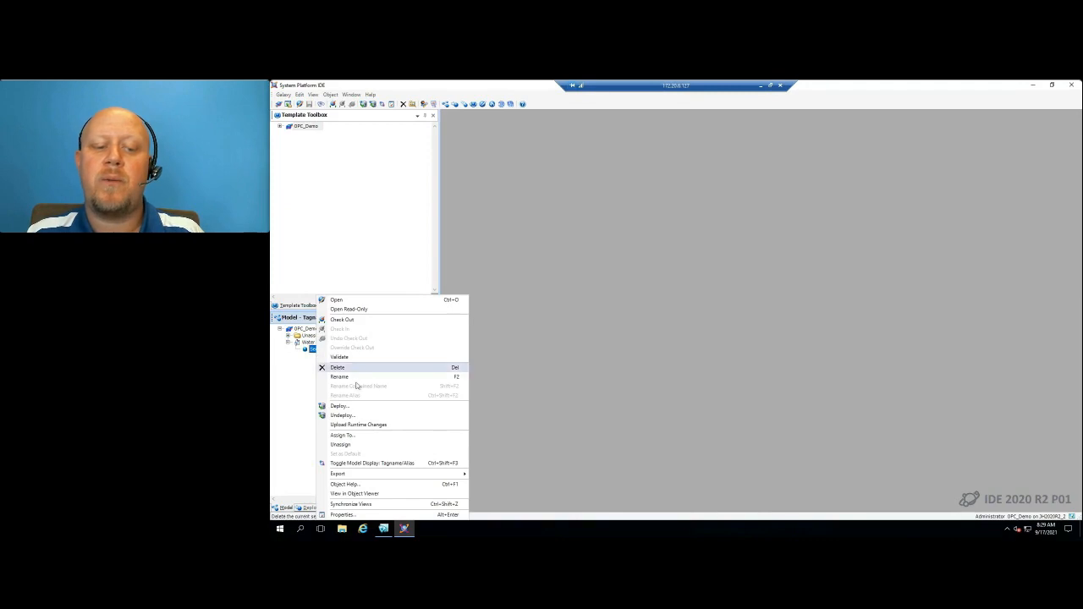
{"action": "left_click", "coordinate": [355, 494]}
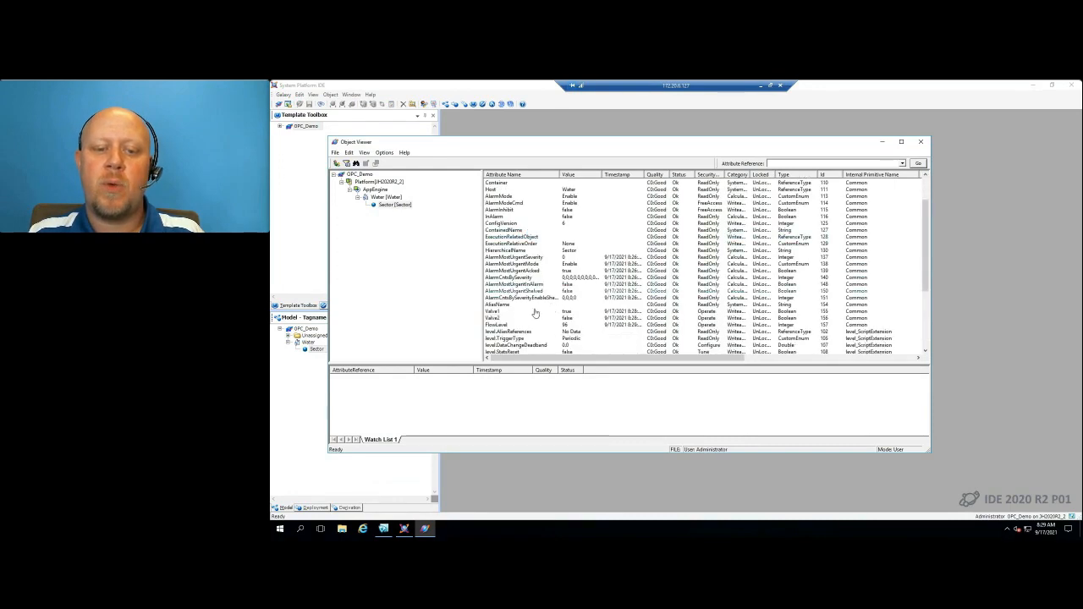
Add Sector's Valve1, Valve2 and FlowLevel attributes to the watch list, and minimize Object Viewer.
{"action": "left_click", "coordinate": [497, 312]}
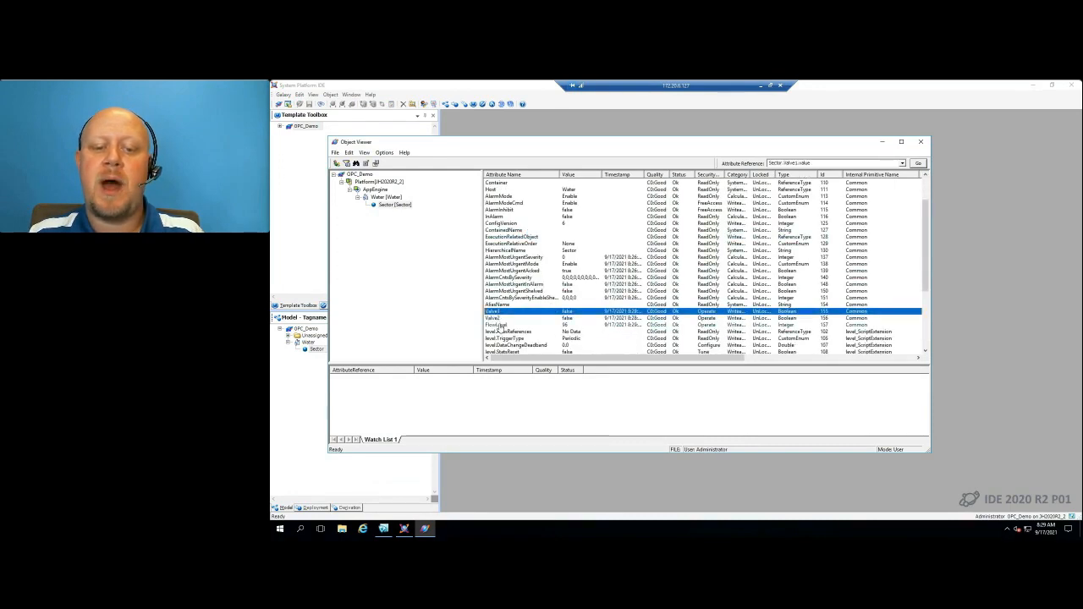
{"action": "left_click", "coordinate": [499, 324], "text": "shift"}
{"action": "right_click", "coordinate": [499, 320]}
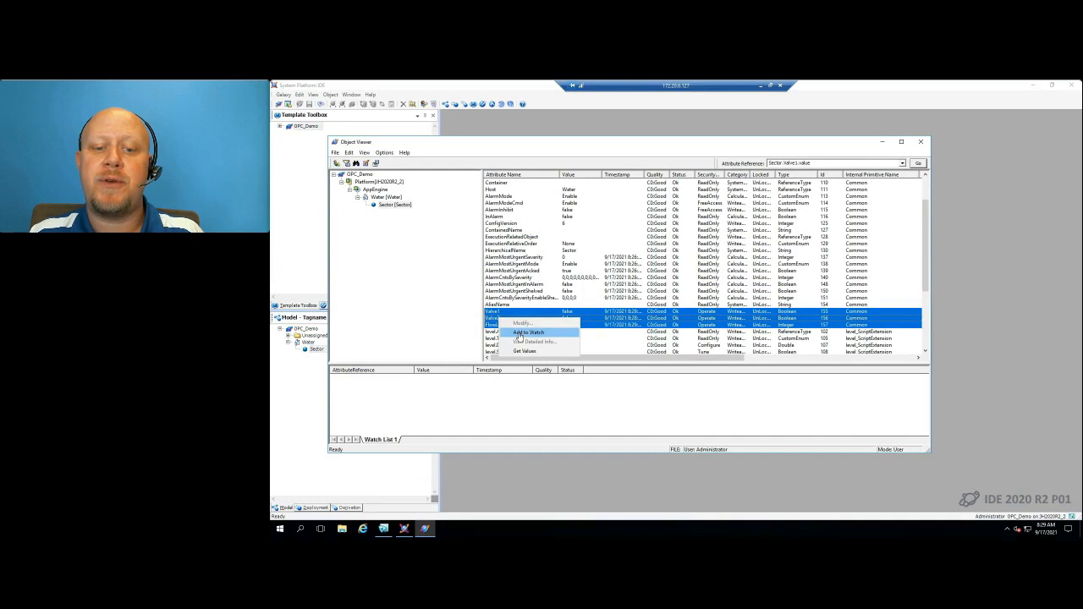
{"action": "left_click", "coordinate": [518, 336]}
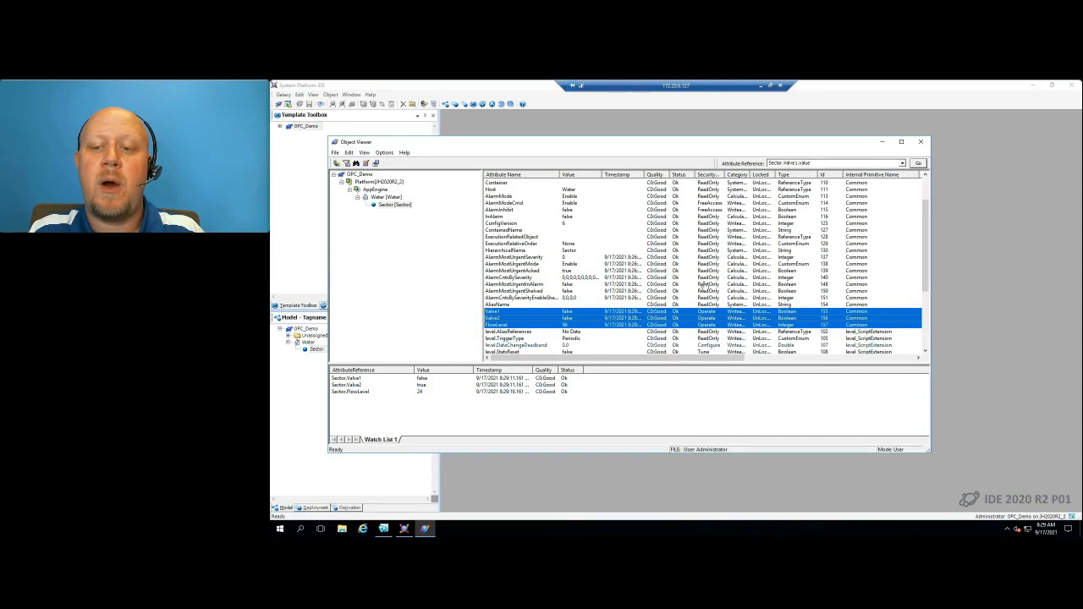
{"action": "left_click", "coordinate": [883, 142]}
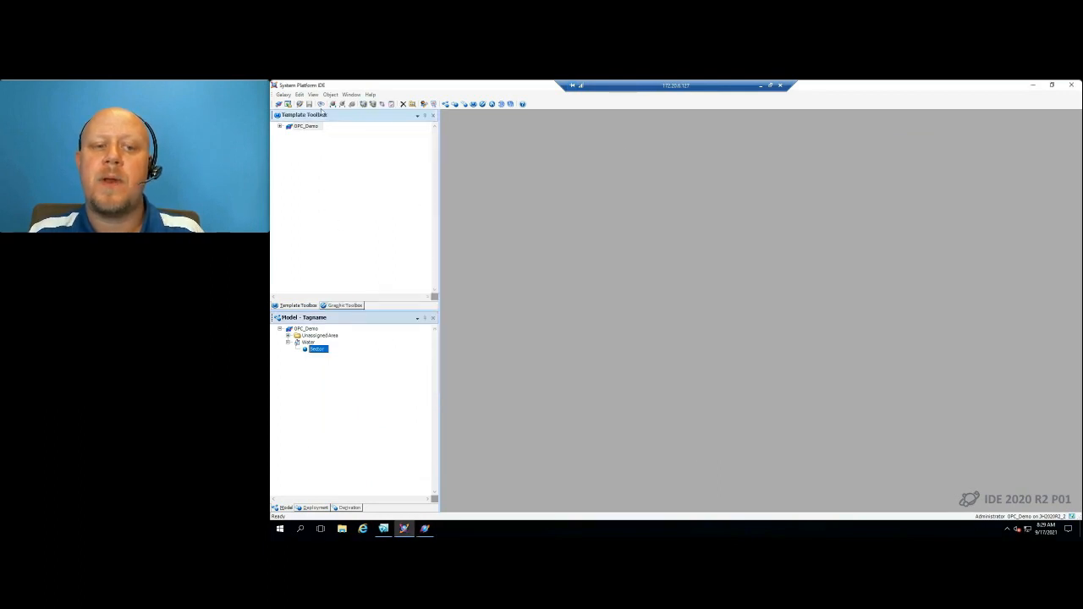
Configure the galaxy's ArchestrA Services and create an instance of Aveva.OPCUAService.1.0 under OPC_Demo.
{"action": "left_click", "coordinate": [283, 95]}
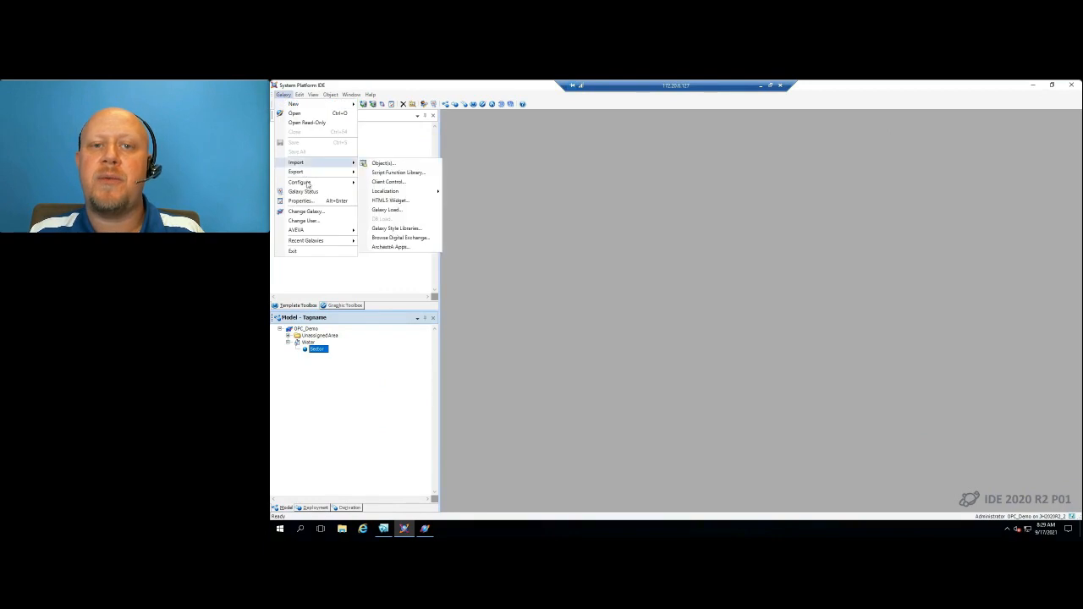
{"action": "mouse_move", "coordinate": [339, 182]}
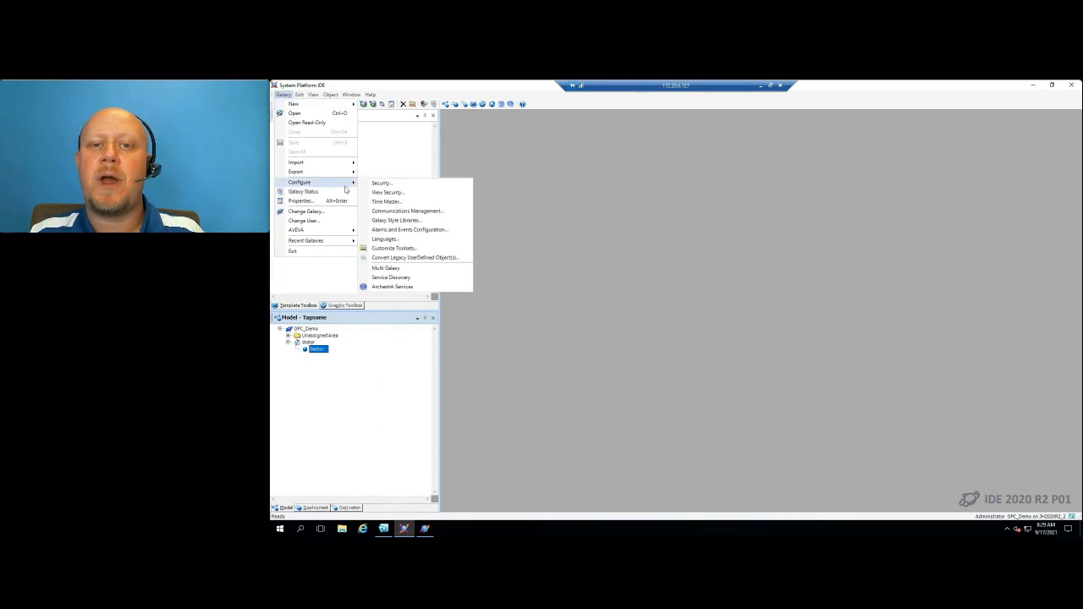
{"action": "left_click", "coordinate": [396, 288]}
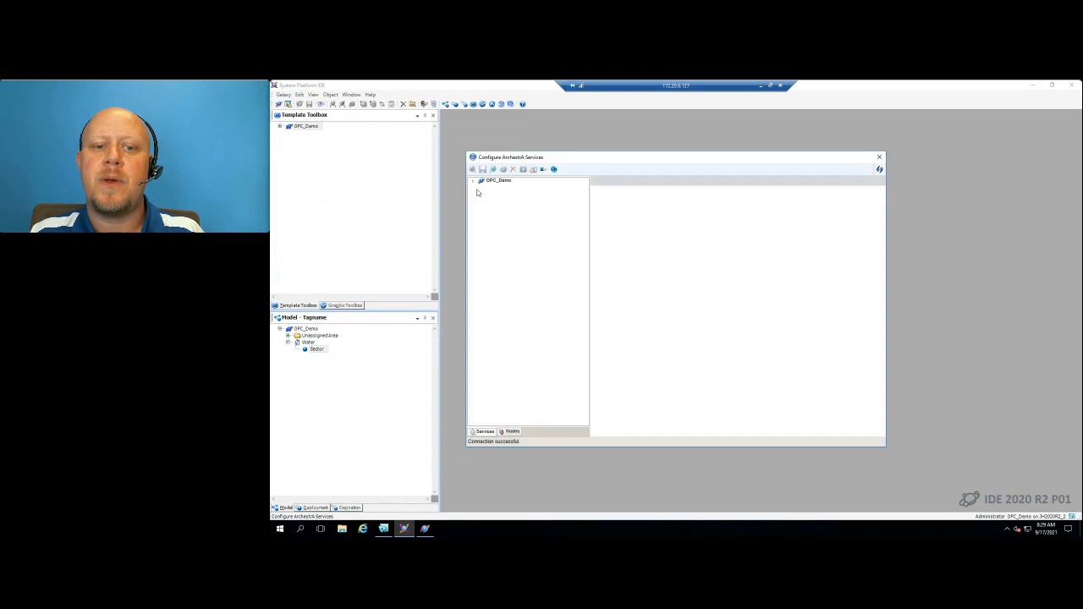
{"action": "left_click", "coordinate": [474, 182]}
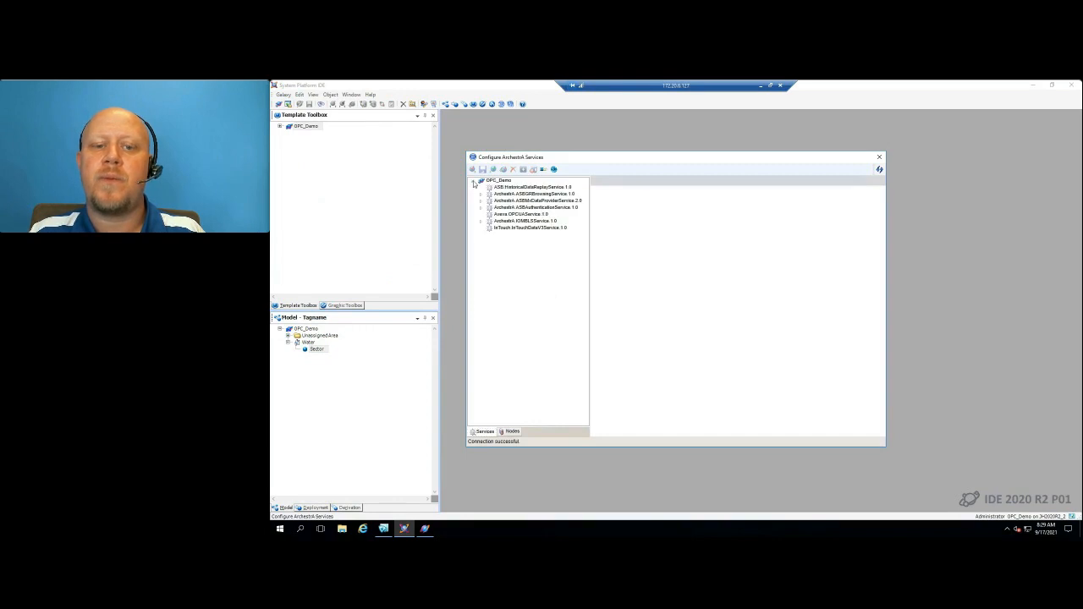
{"action": "left_click", "coordinate": [505, 215]}
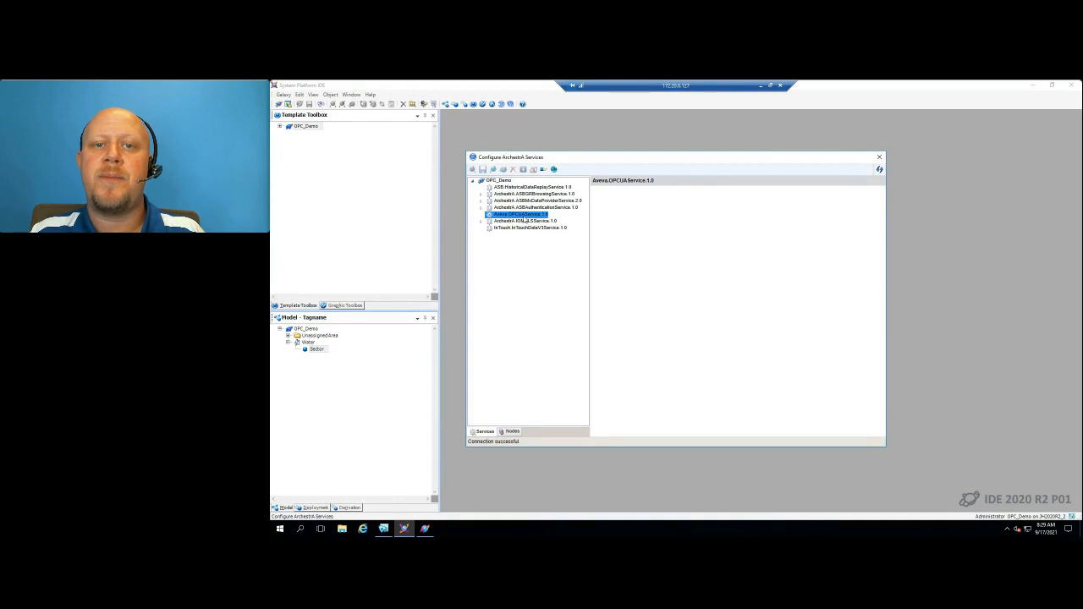
{"action": "right_click", "coordinate": [524, 216]}
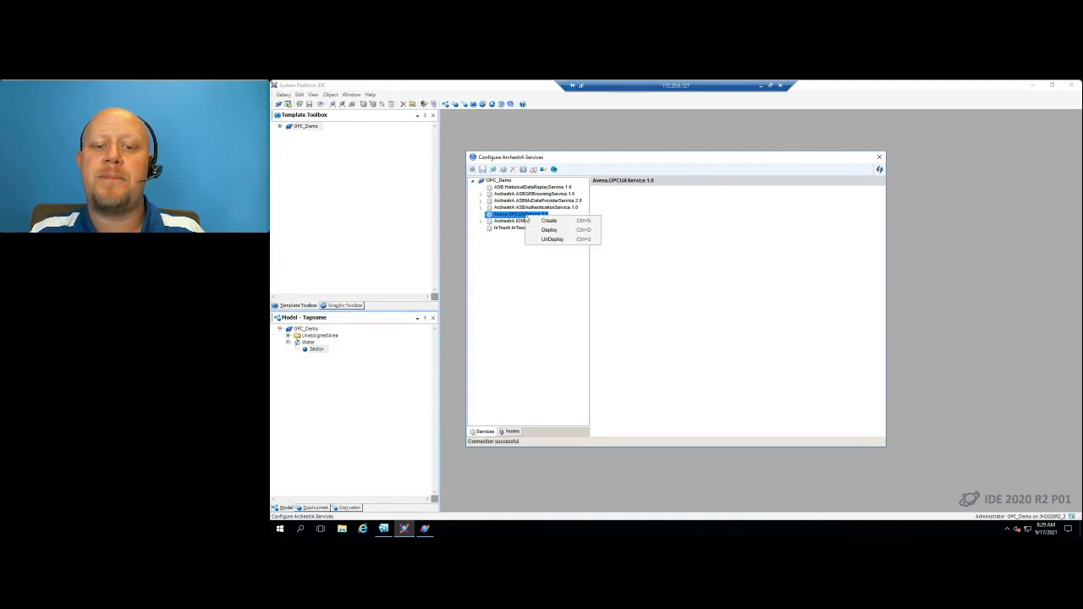
{"action": "left_click", "coordinate": [542, 222]}
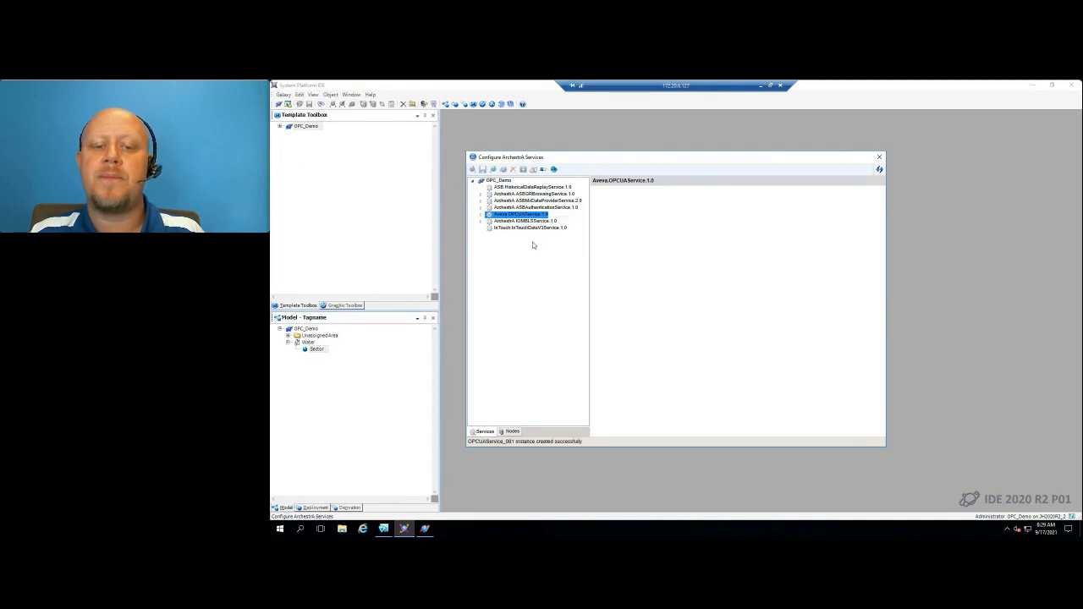
Display the settings of OPCUAService_001 and consult its linked help on configuring and using the OPC UA Server.
{"action": "left_click", "coordinate": [481, 217]}
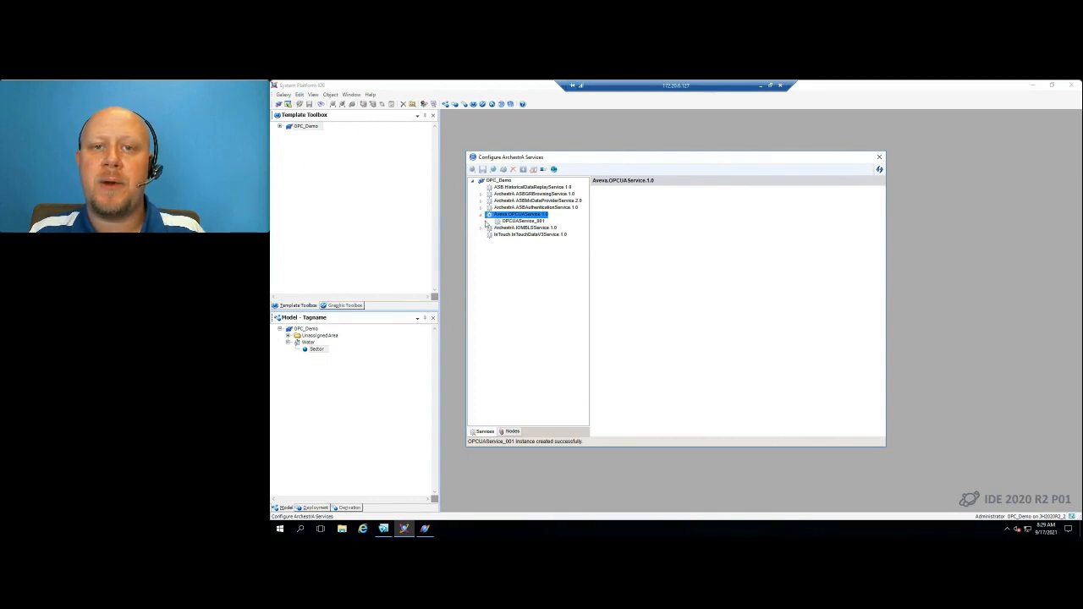
{"action": "left_click", "coordinate": [508, 222]}
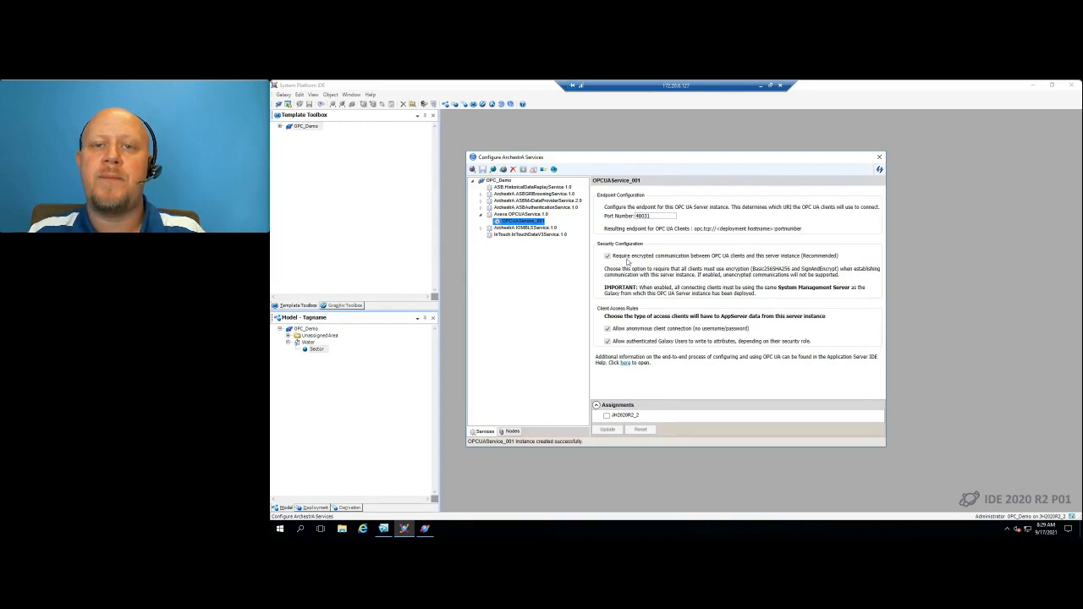
{"action": "left_click", "coordinate": [624, 363]}
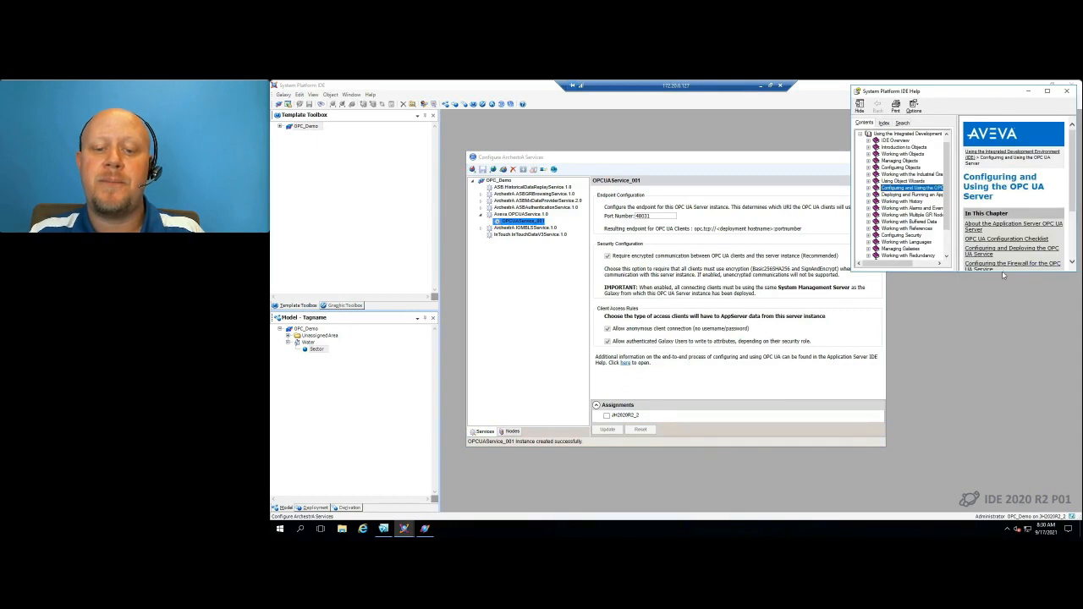
{"action": "left_click_drag", "start_coordinate": [1001, 274], "coordinate": [1000, 362]}
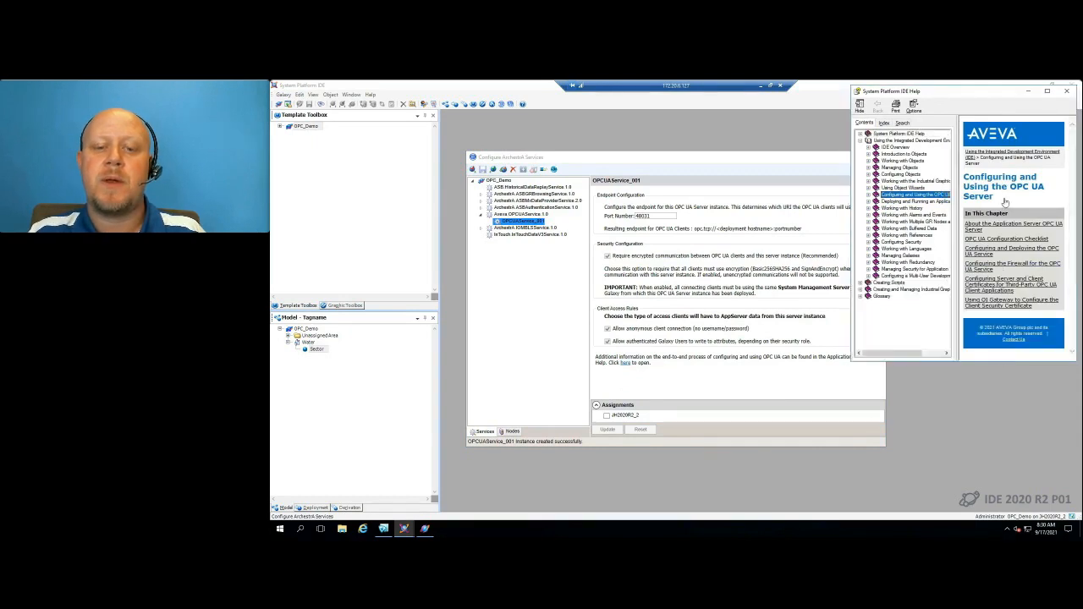
{"action": "left_click", "coordinate": [1065, 90]}
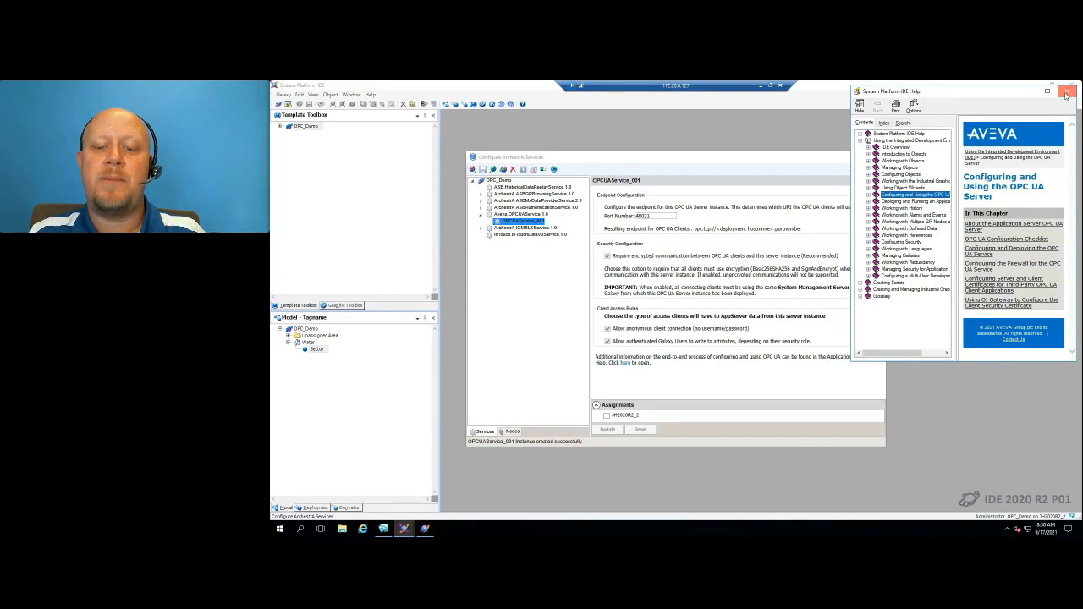
Assign OPCUAService_001 to node JH2020R2_2, deploy it on that node, and close the ArchestrA Services configuration.
{"action": "left_click", "coordinate": [607, 416]}
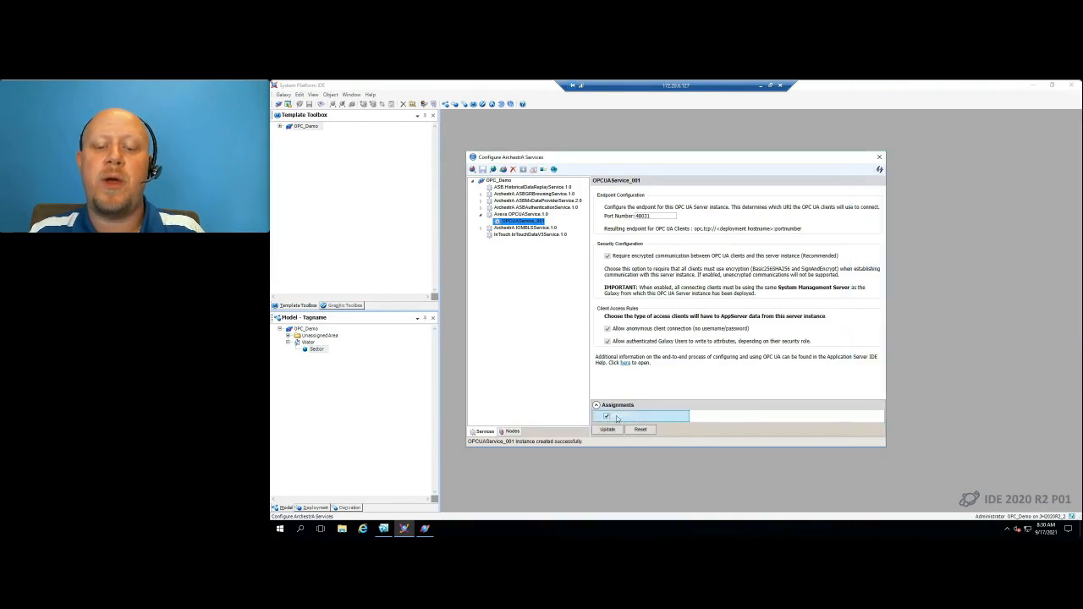
{"action": "left_click", "coordinate": [608, 429]}
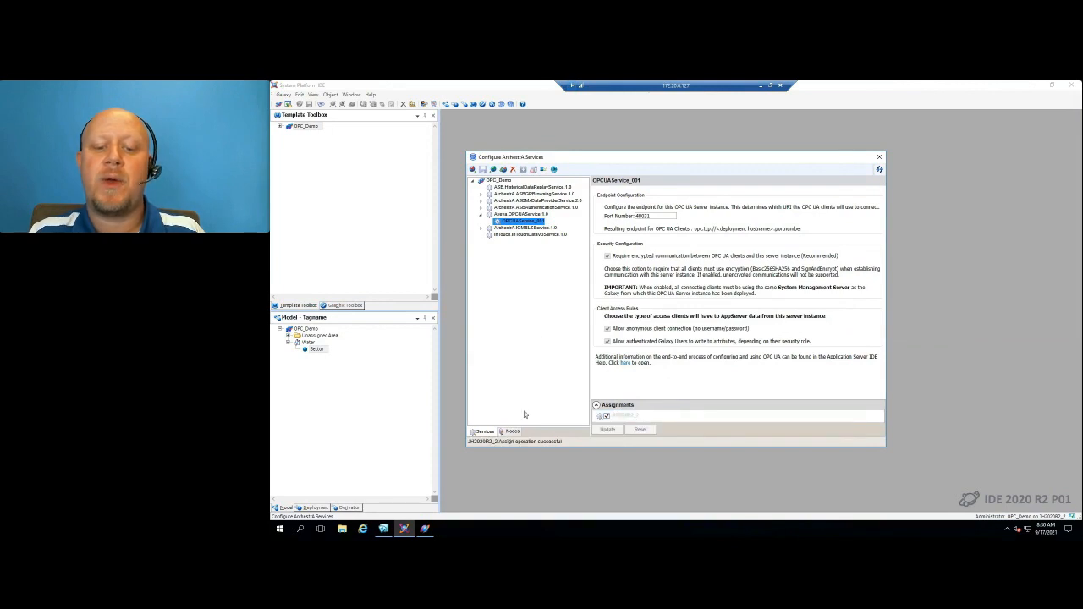
{"action": "left_click", "coordinate": [510, 432]}
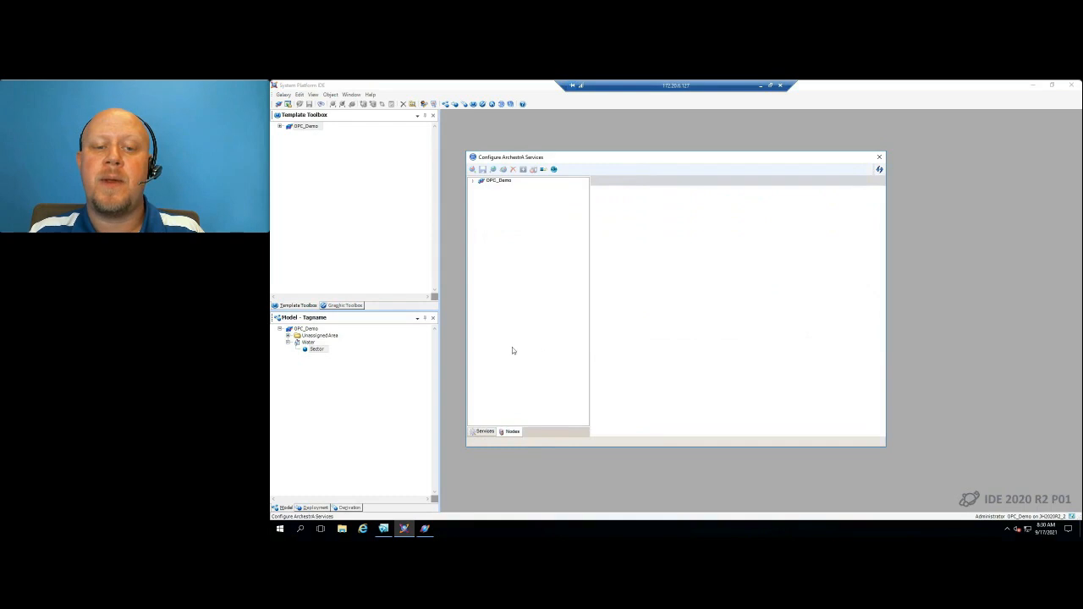
{"action": "left_click", "coordinate": [472, 182]}
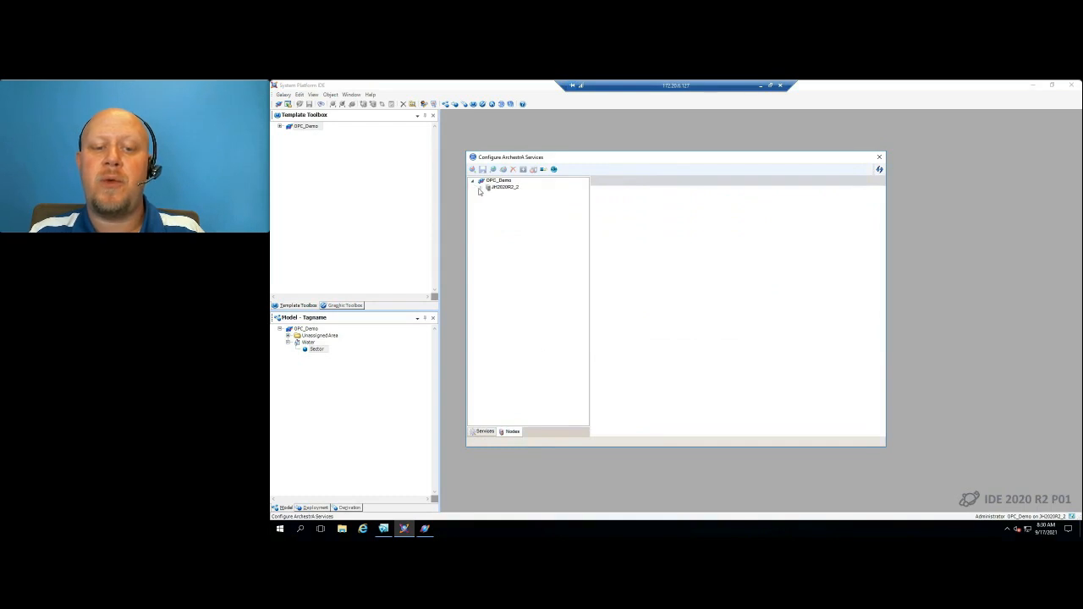
{"action": "left_click", "coordinate": [480, 187]}
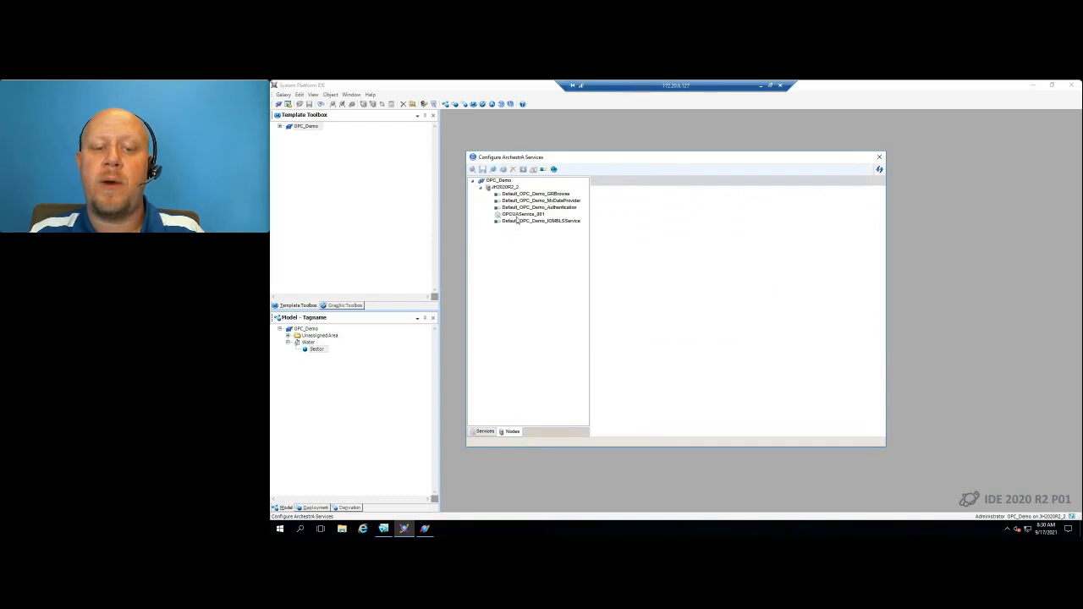
{"action": "left_click", "coordinate": [517, 215]}
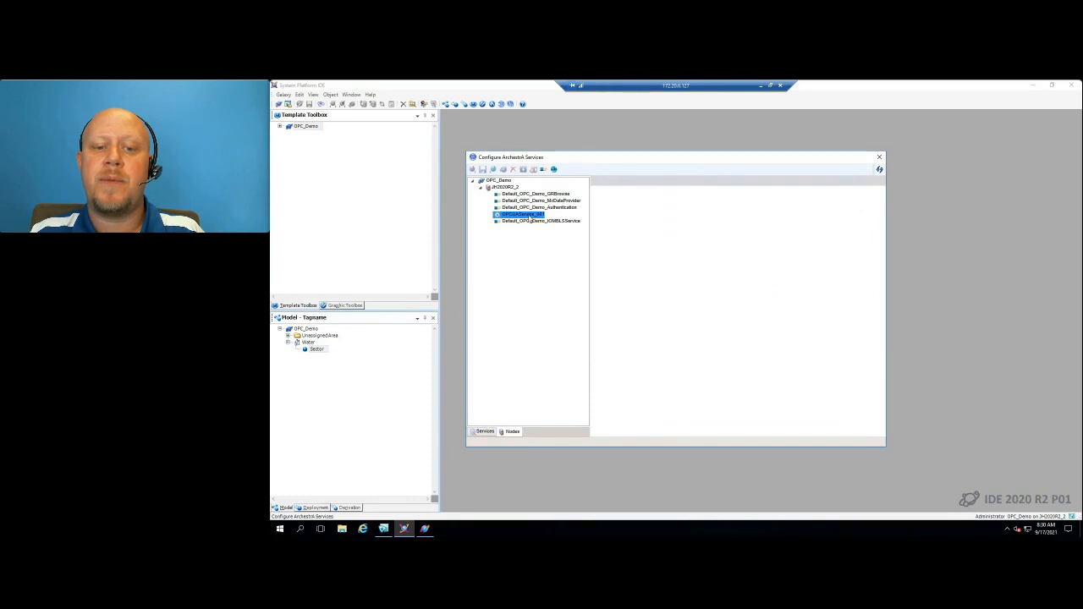
{"action": "right_click", "coordinate": [530, 218]}
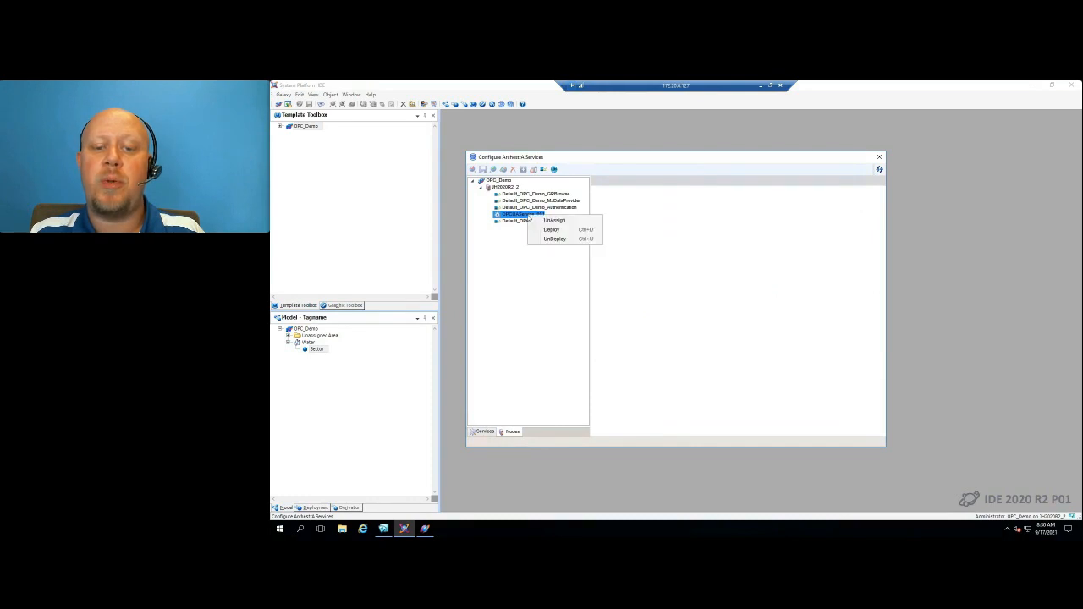
{"action": "left_click", "coordinate": [551, 228]}
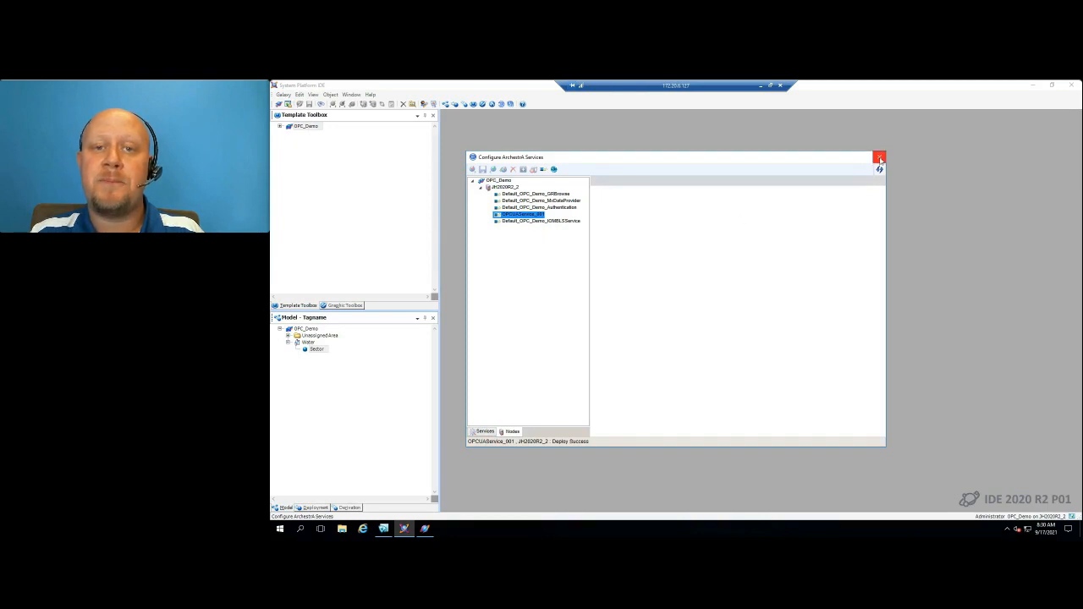
{"action": "left_click", "coordinate": [879, 159]}
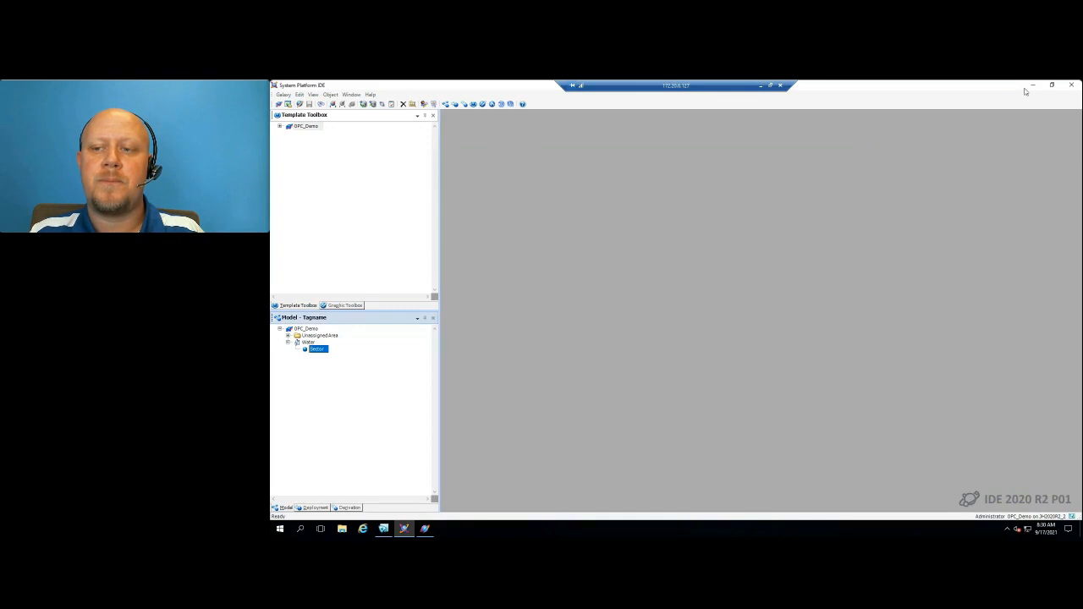
Minimize System Platform IDE and launch Matrikon OPC UA Explorer.
{"action": "left_click", "coordinate": [1032, 85]}
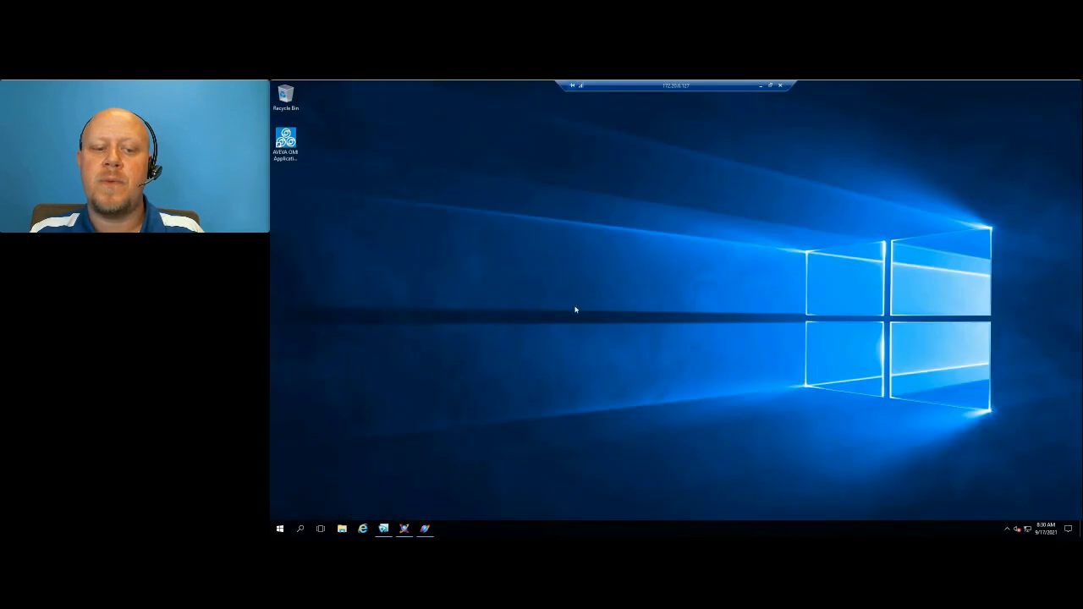
{"action": "left_click", "coordinate": [279, 529]}
{"action": "scroll", "coordinate": [346, 447], "scroll_direction": "down", "scroll_amount": 4}
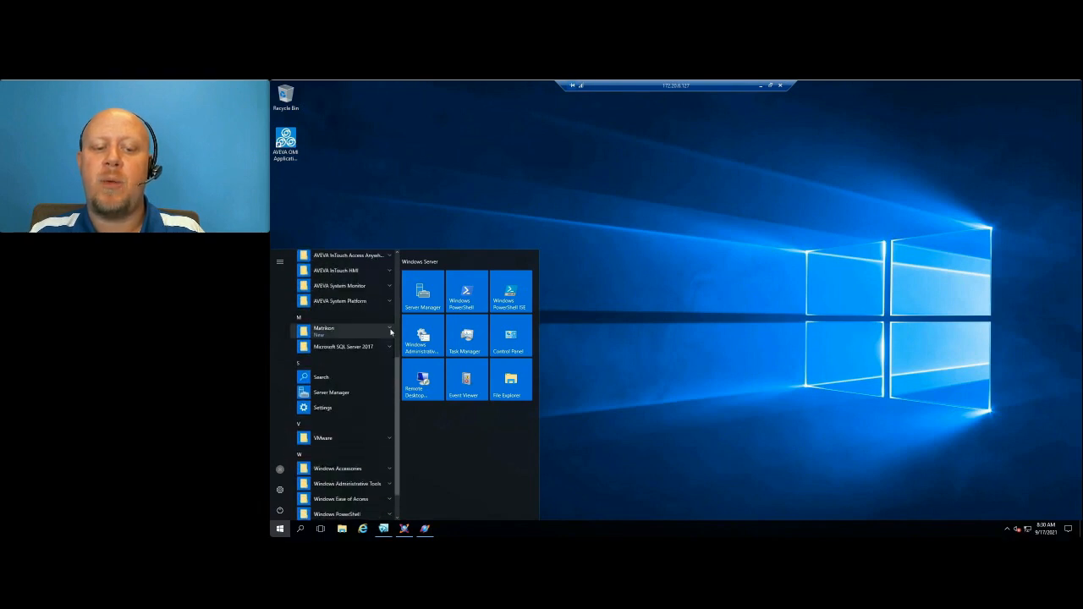
{"action": "left_click", "coordinate": [390, 332]}
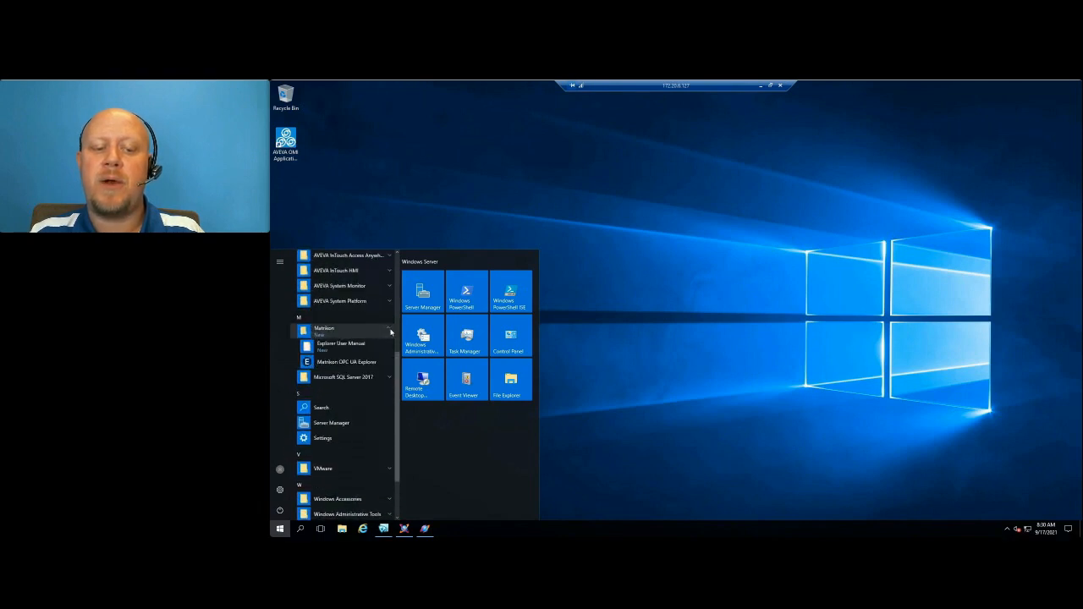
{"action": "left_click", "coordinate": [352, 362]}
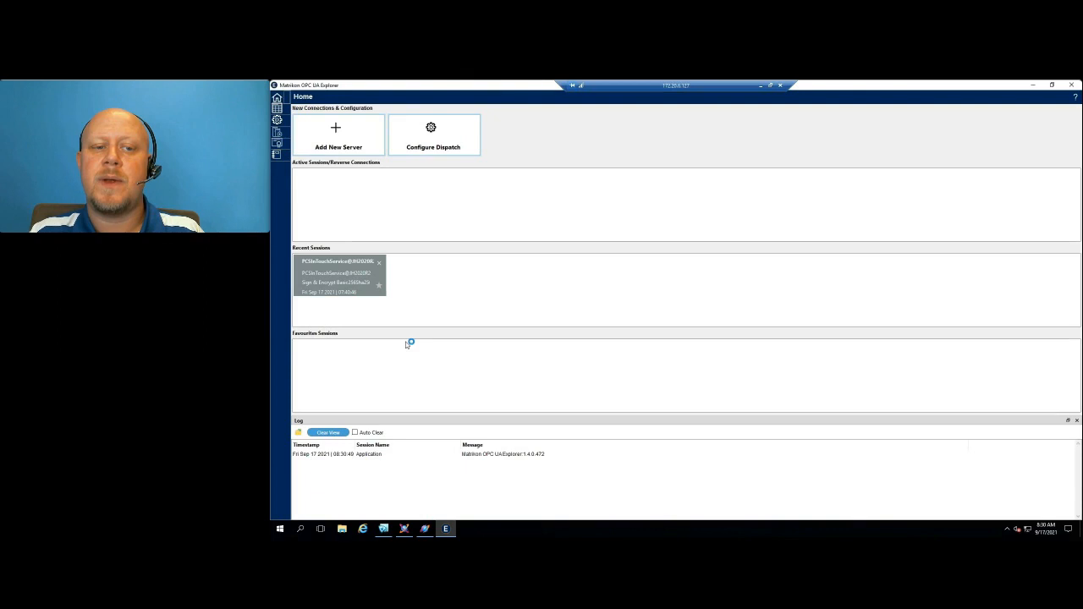
Add a new server connection and search for OPC UA servers on host localhost, port 48031.
{"action": "left_click", "coordinate": [335, 131]}
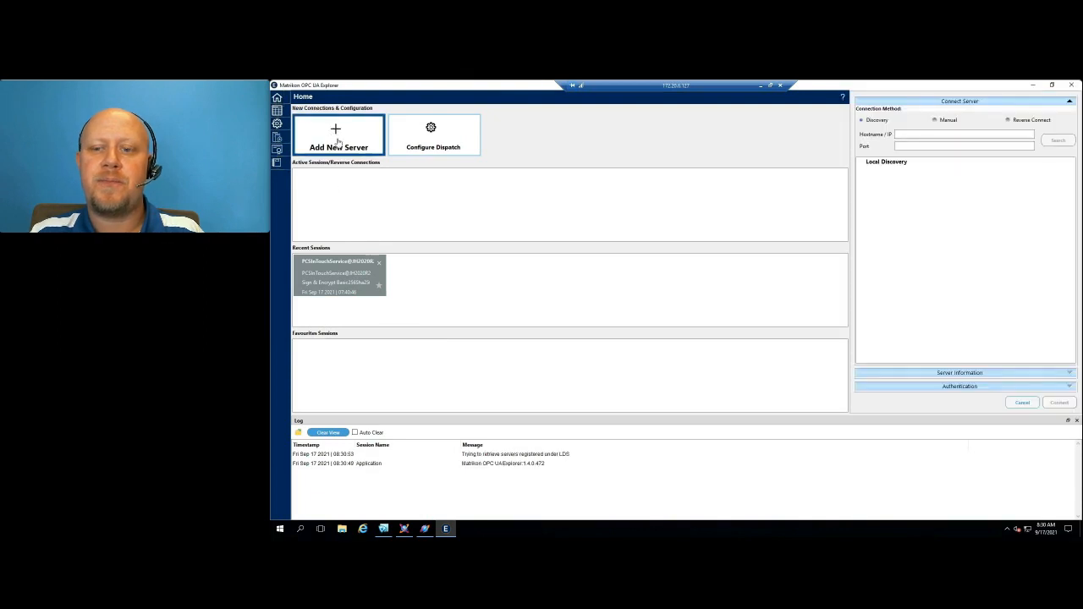
{"action": "left_click", "coordinate": [911, 135]}
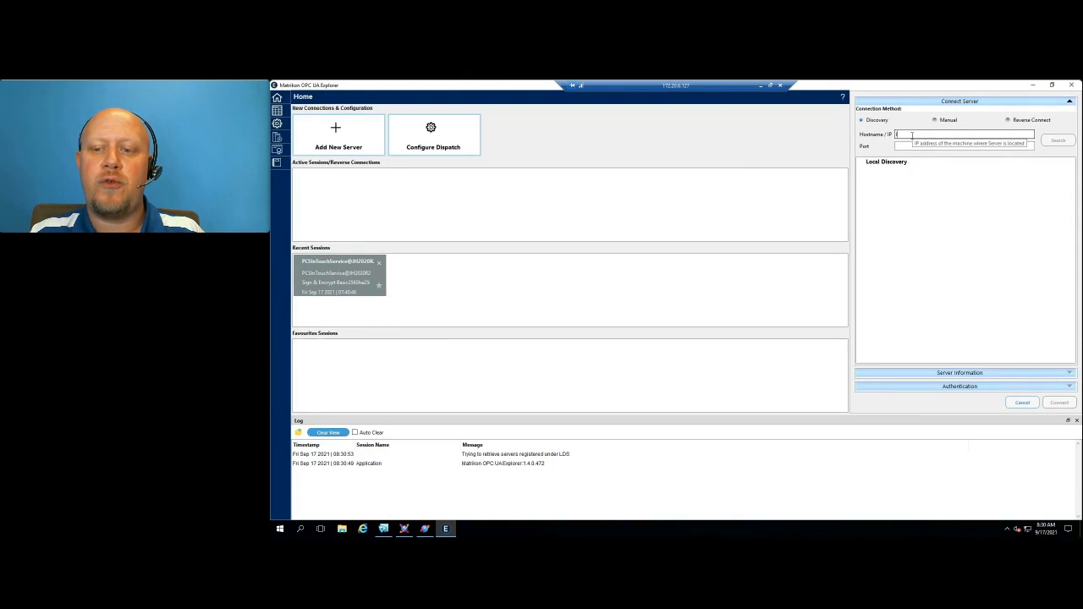
{"action": "type", "text": "localhost"}
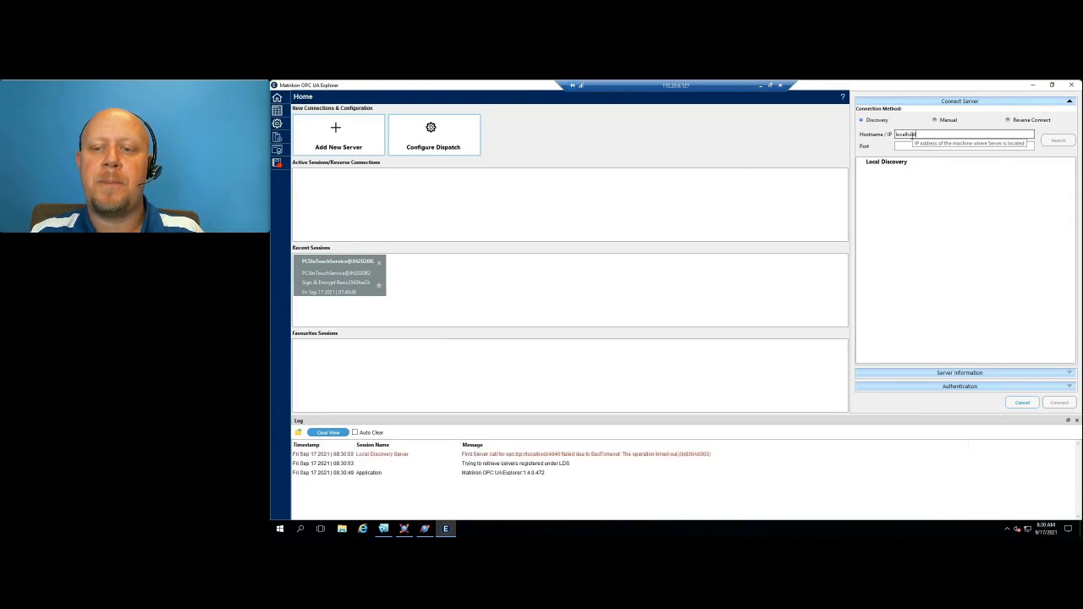
{"action": "left_click", "coordinate": [916, 147]}
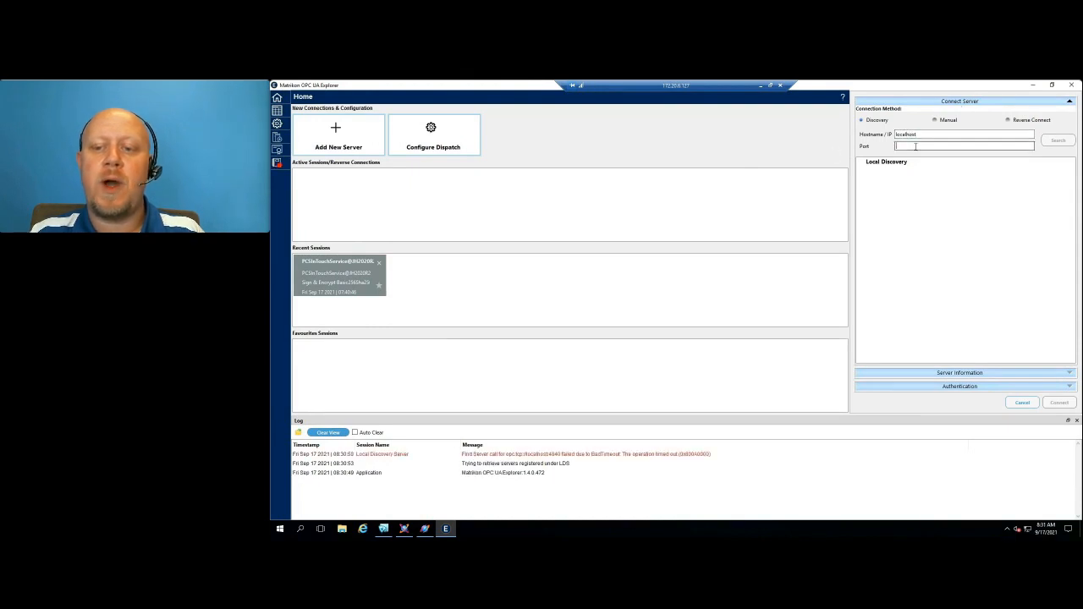
{"action": "type", "text": "48031"}
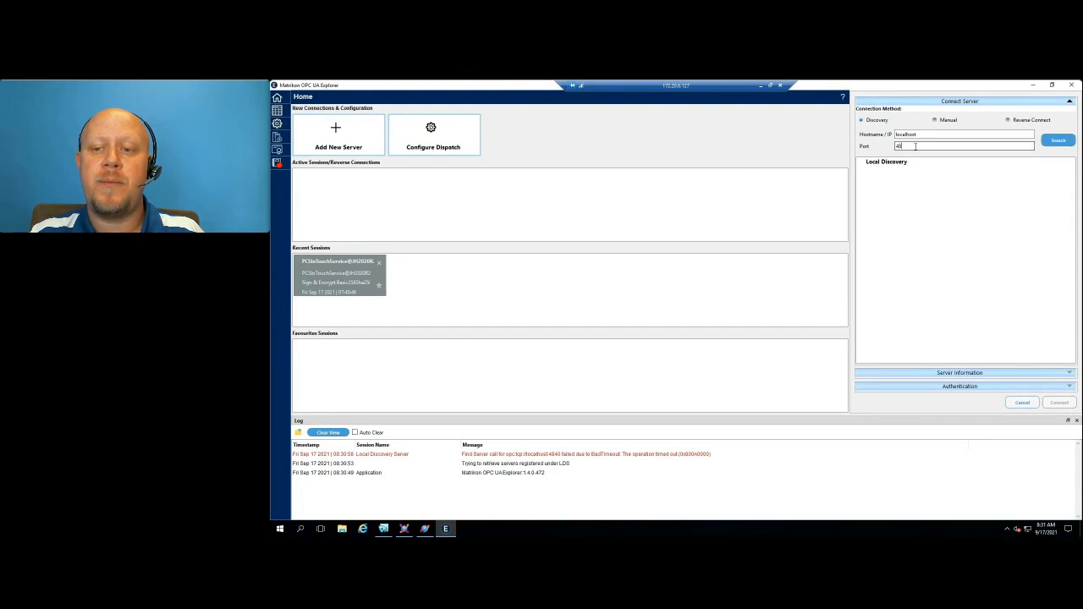
{"action": "left_click", "coordinate": [1058, 140]}
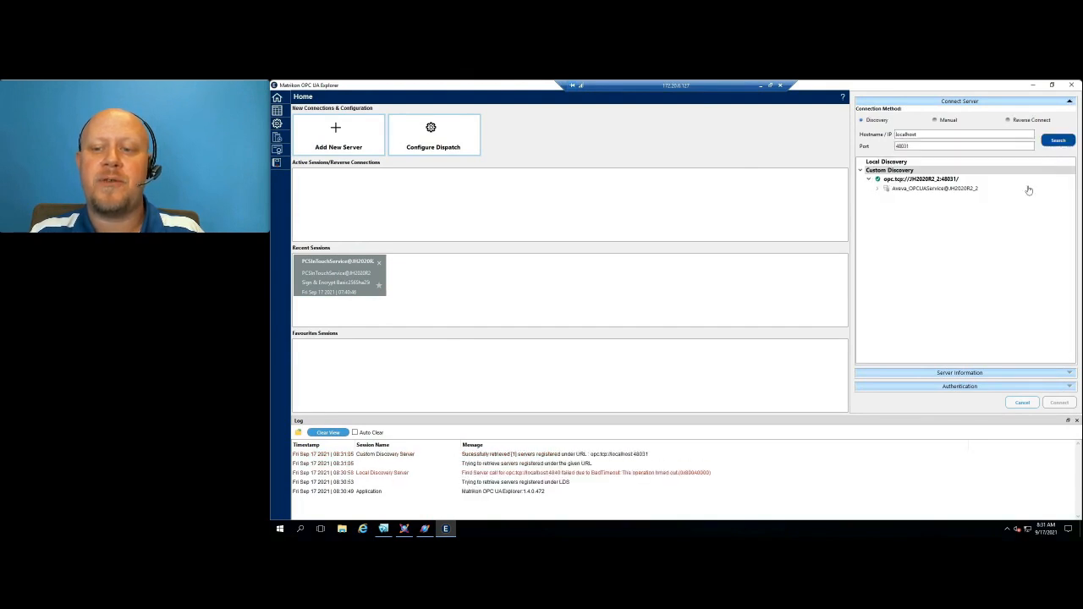
Try to connect to Aveva_OPCUAService using its Basic256Sha256 - Sign & Encrypt endpoint, with user name Administrator and the account password.
{"action": "left_click", "coordinate": [880, 189]}
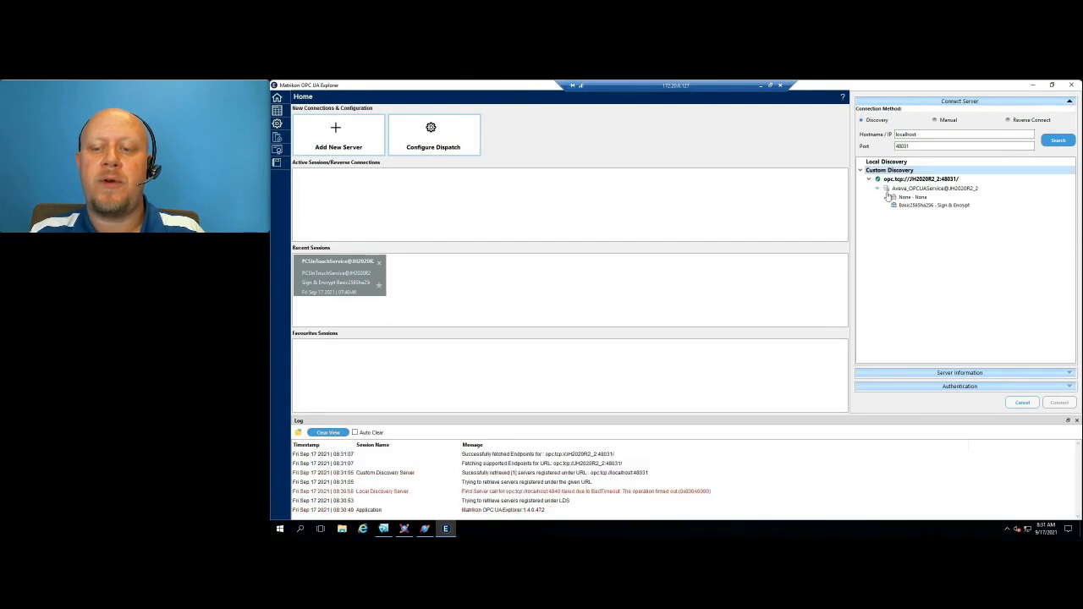
{"action": "left_click", "coordinate": [918, 208]}
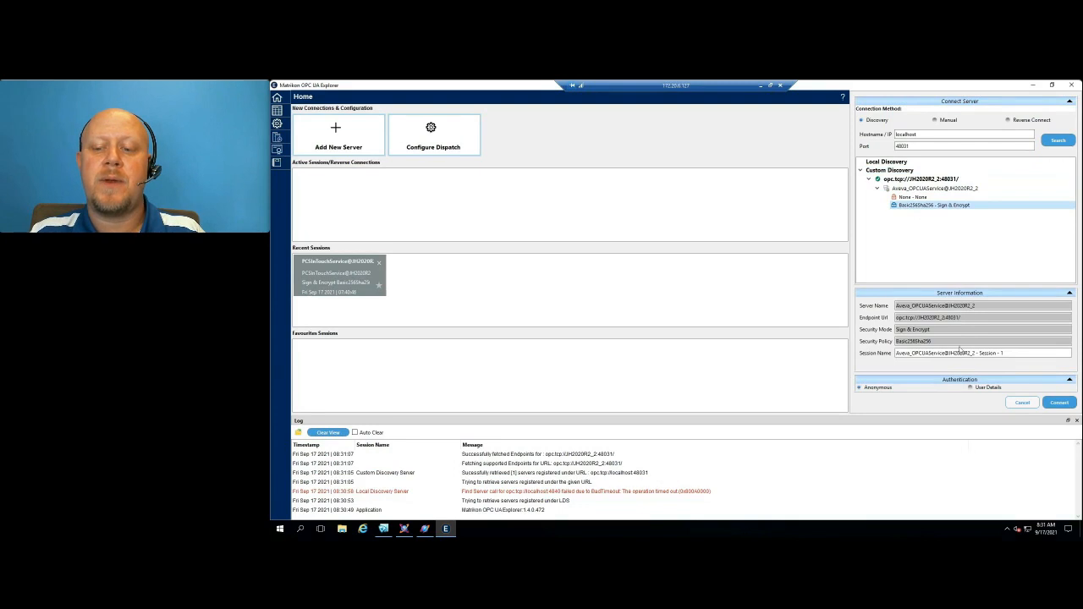
{"action": "left_click", "coordinate": [972, 388]}
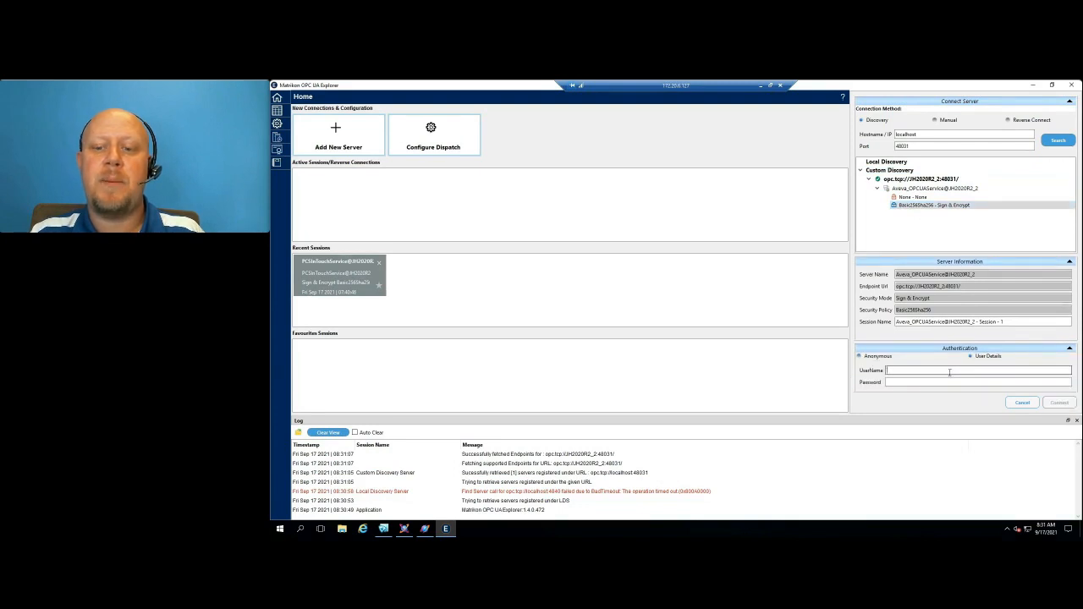
{"action": "type", "text": "Administrator"}
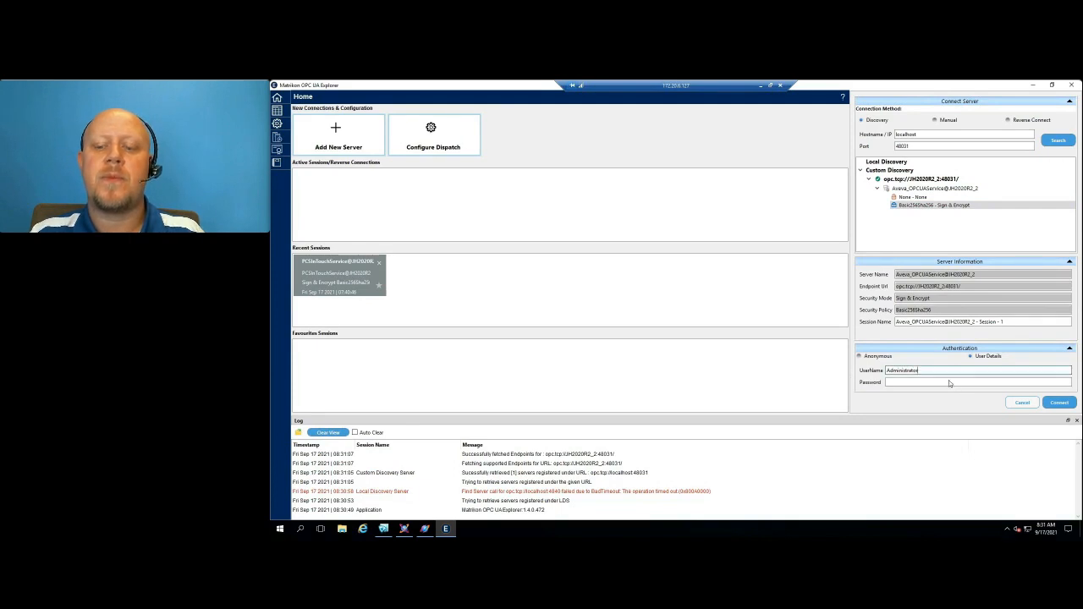
{"action": "left_click", "coordinate": [946, 381]}
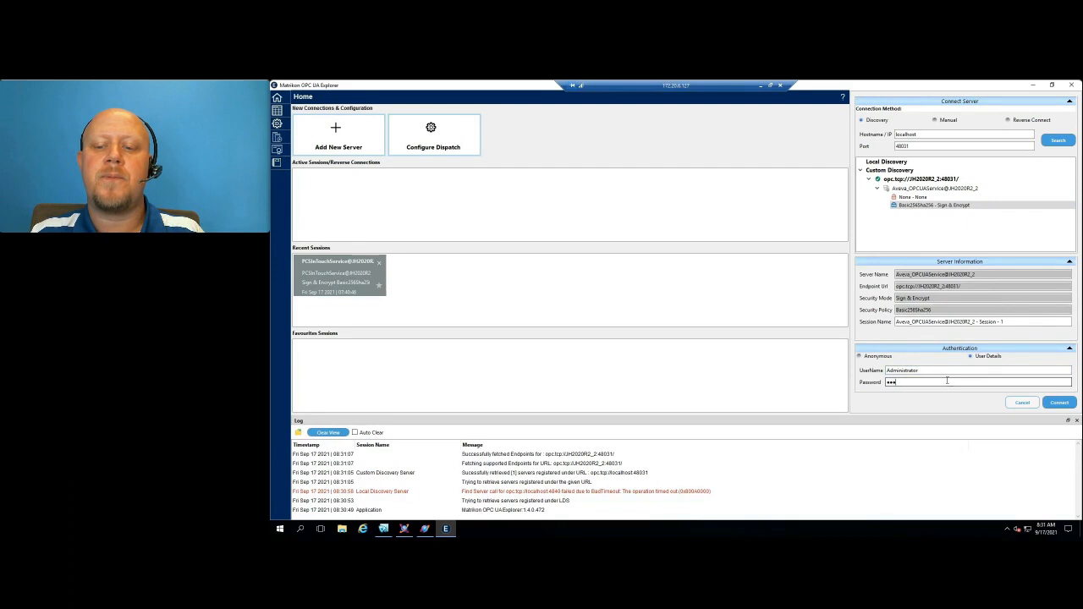
{"action": "left_click", "coordinate": [1058, 404]}
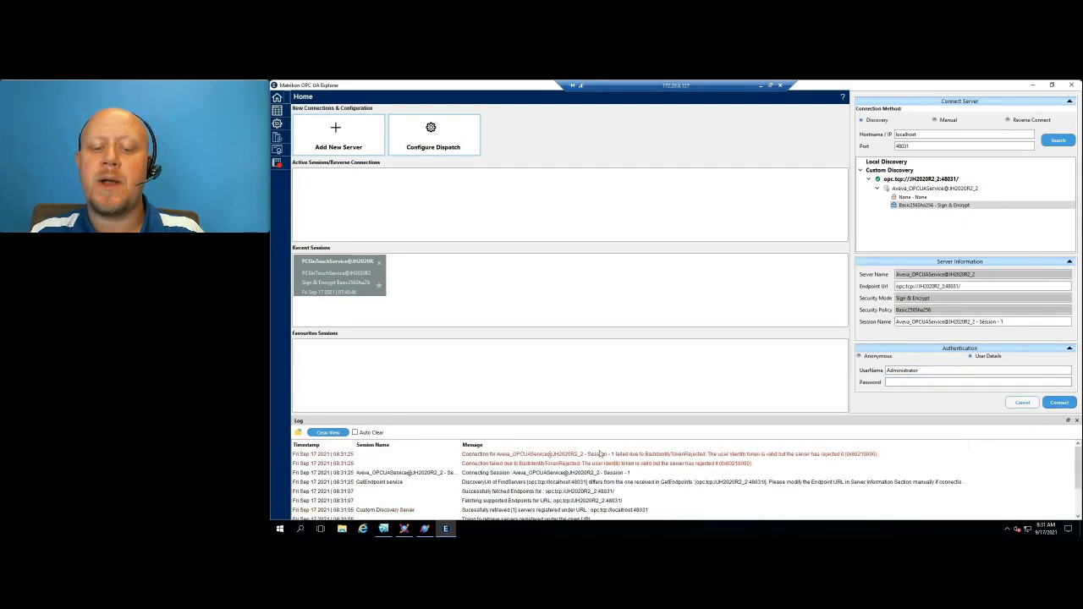
Check C:\ProgramData\AVEVA\PCS\OPC UA Rejected Client Certificates\certs for rejected client certificates, refreshing the folder listing.
{"action": "left_click", "coordinate": [342, 528]}
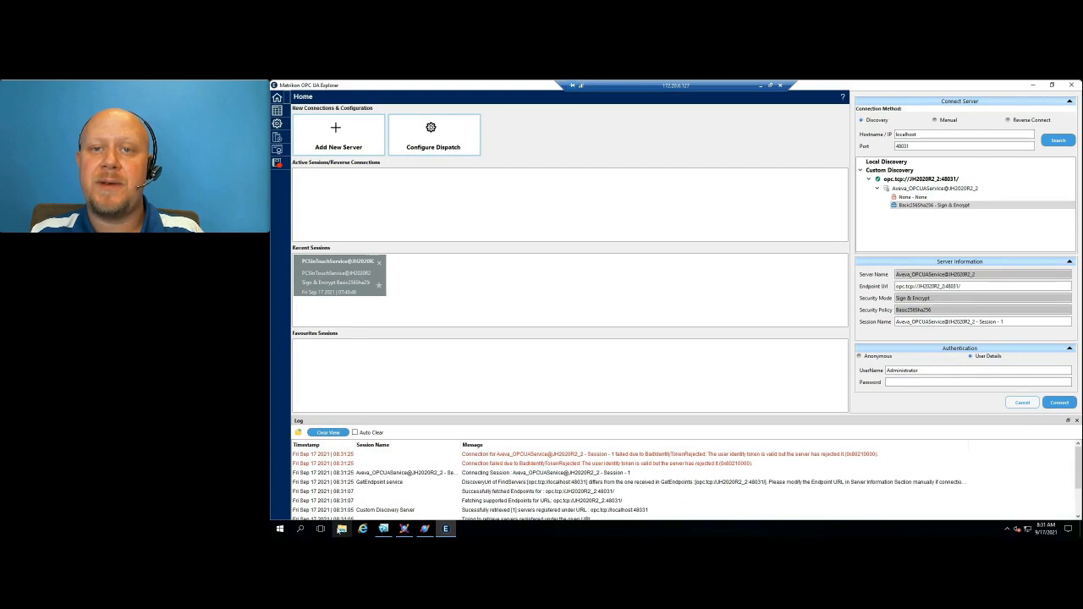
{"action": "left_click", "coordinate": [373, 220]}
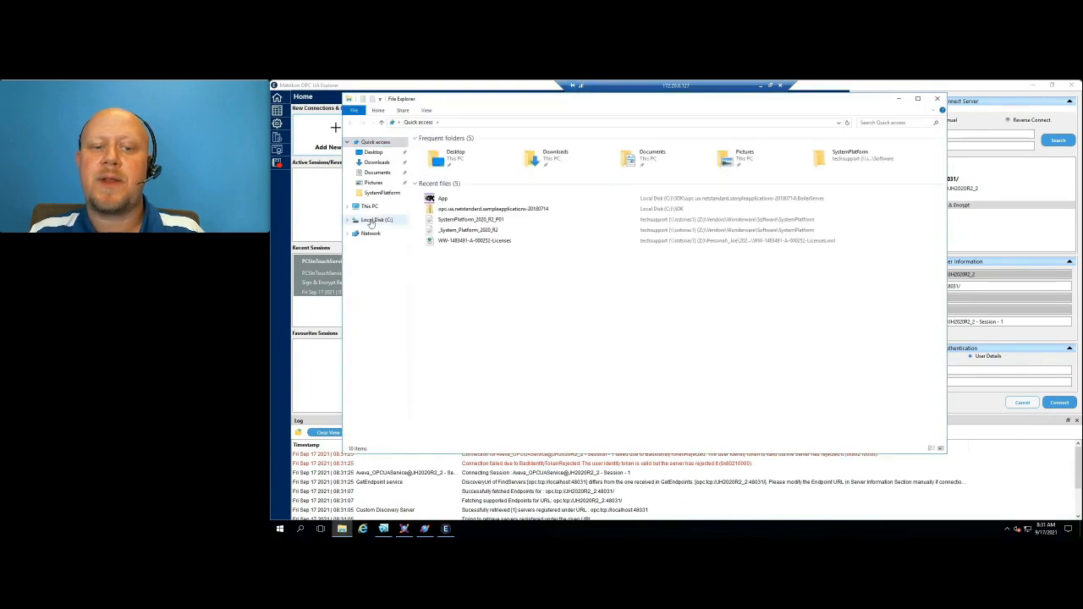
{"action": "double_click", "coordinate": [440, 183]}
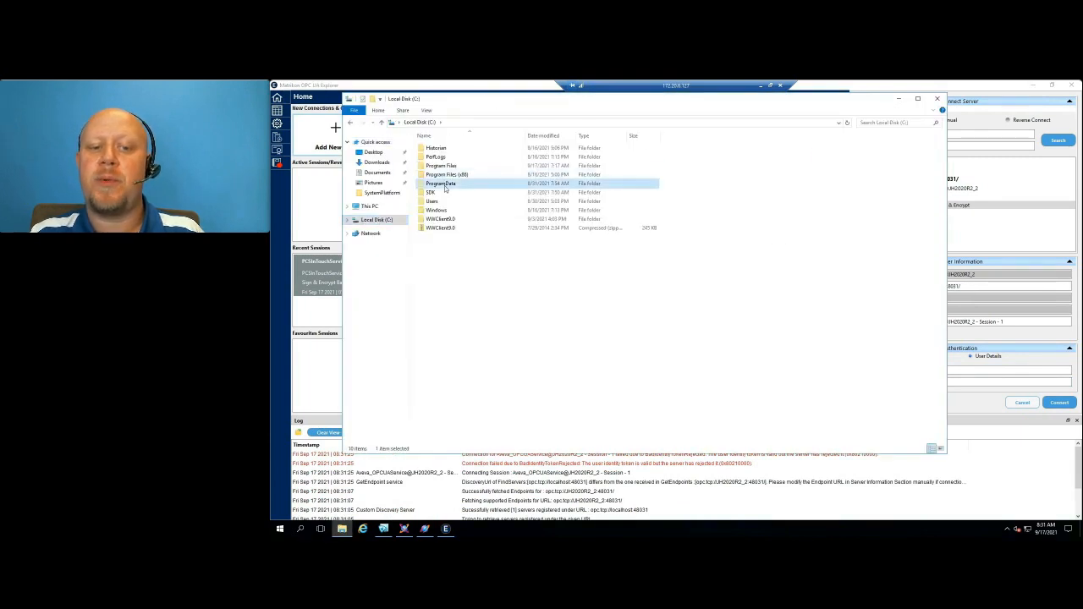
{"action": "double_click", "coordinate": [439, 160]}
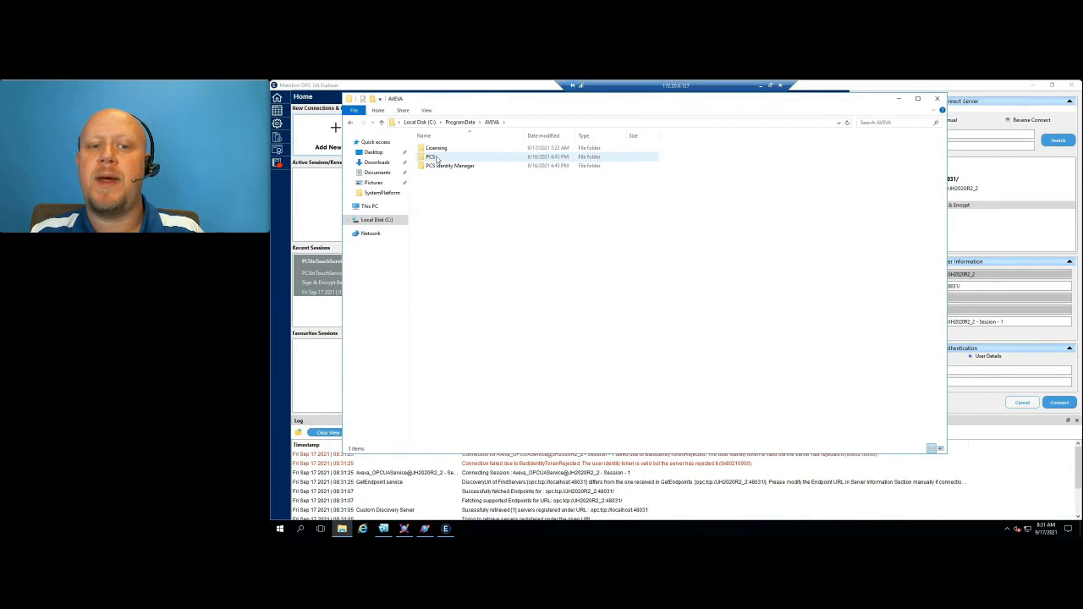
{"action": "double_click", "coordinate": [438, 158]}
{"action": "double_click", "coordinate": [439, 150]}
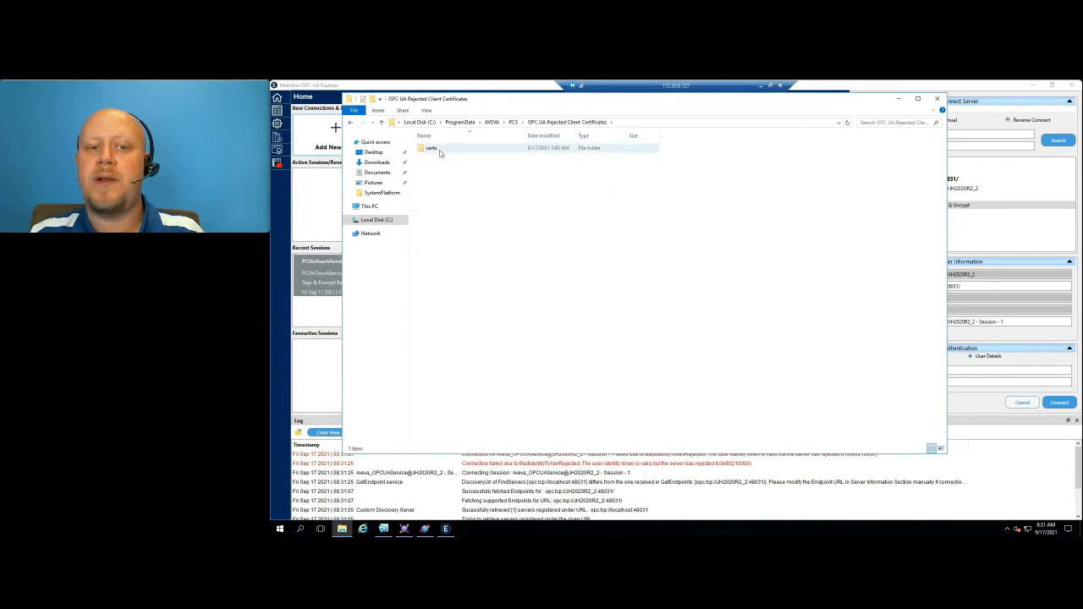
{"action": "double_click", "coordinate": [438, 149]}
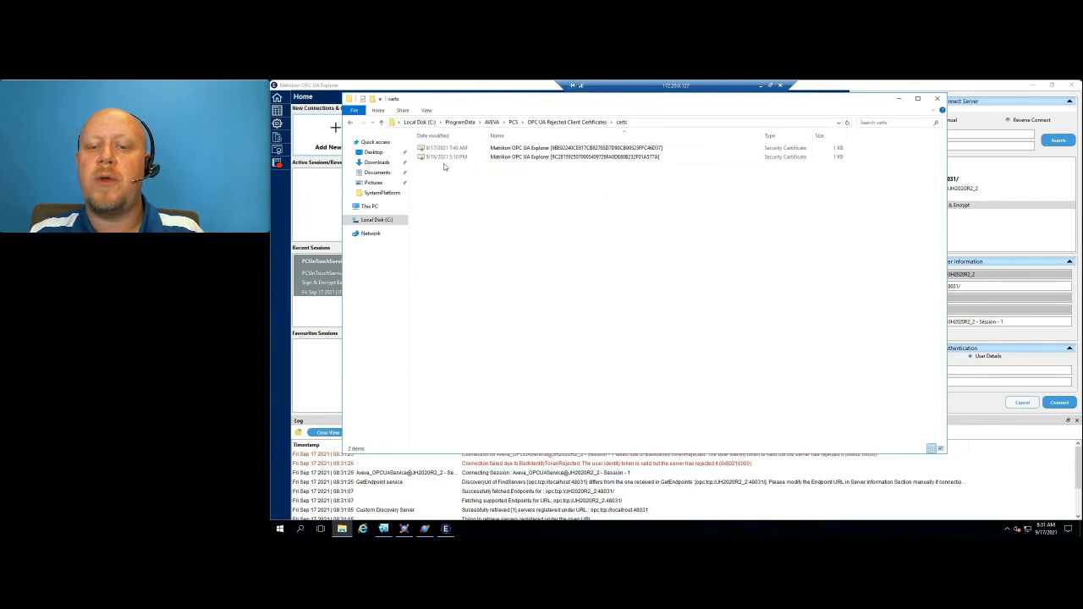
{"action": "right_click", "coordinate": [464, 175]}
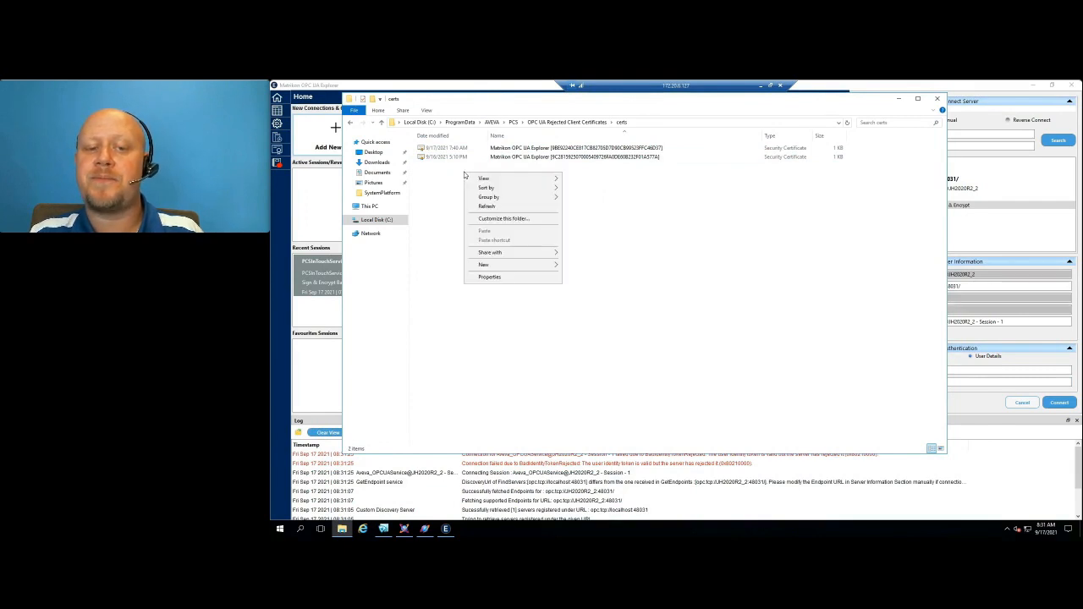
{"action": "left_click", "coordinate": [487, 206]}
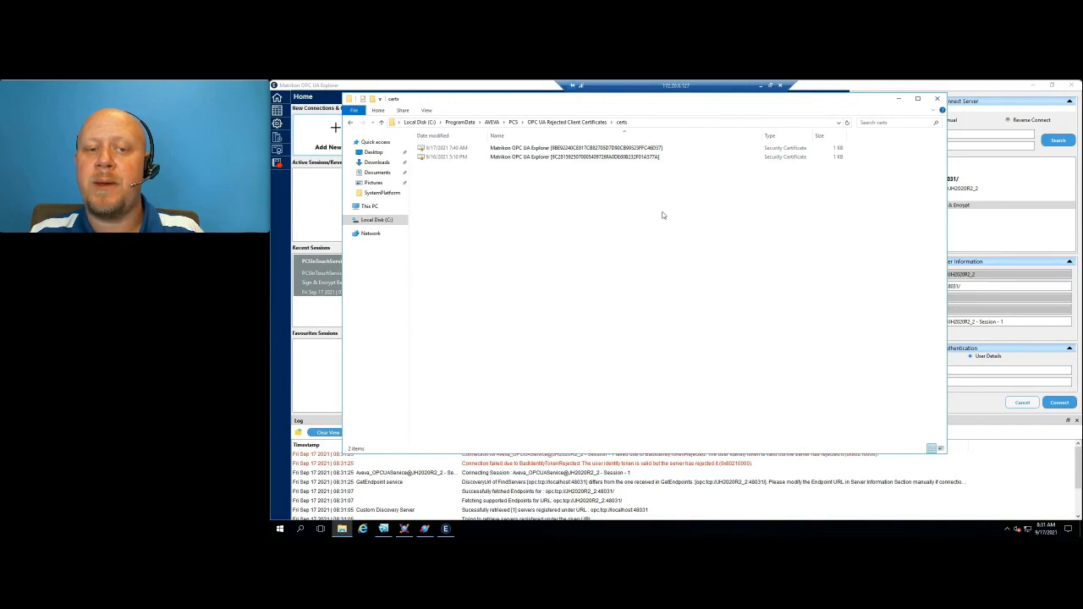
{"action": "right_click", "coordinate": [600, 201]}
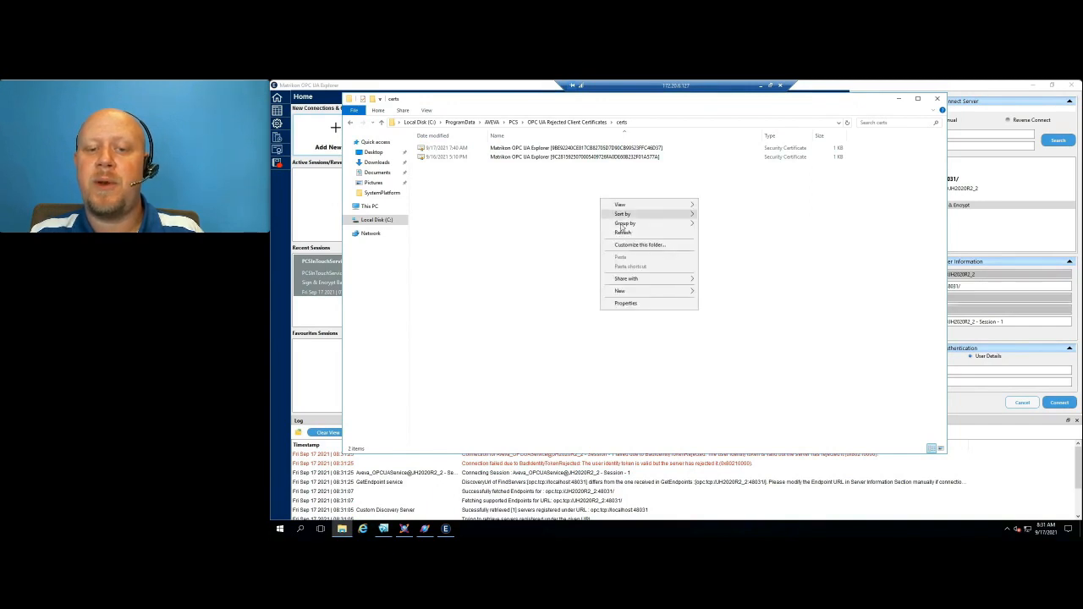
{"action": "left_click", "coordinate": [623, 234]}
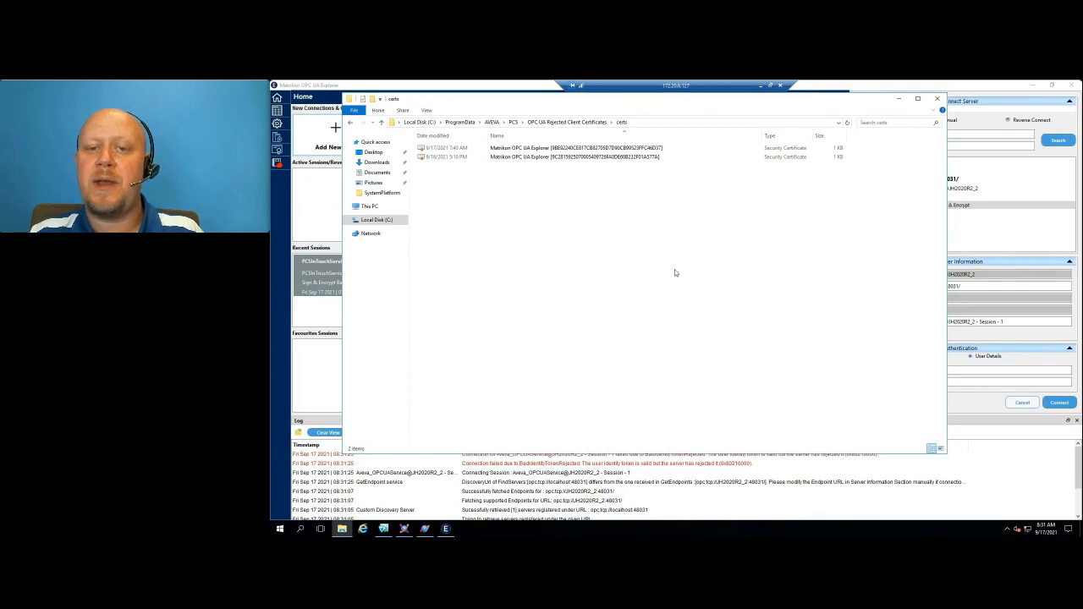
Switch back to Matrikon OPC UA Explorer and retry the Sign & Encrypt connection to Aveva_OPCUAService.
{"action": "left_click", "coordinate": [969, 474]}
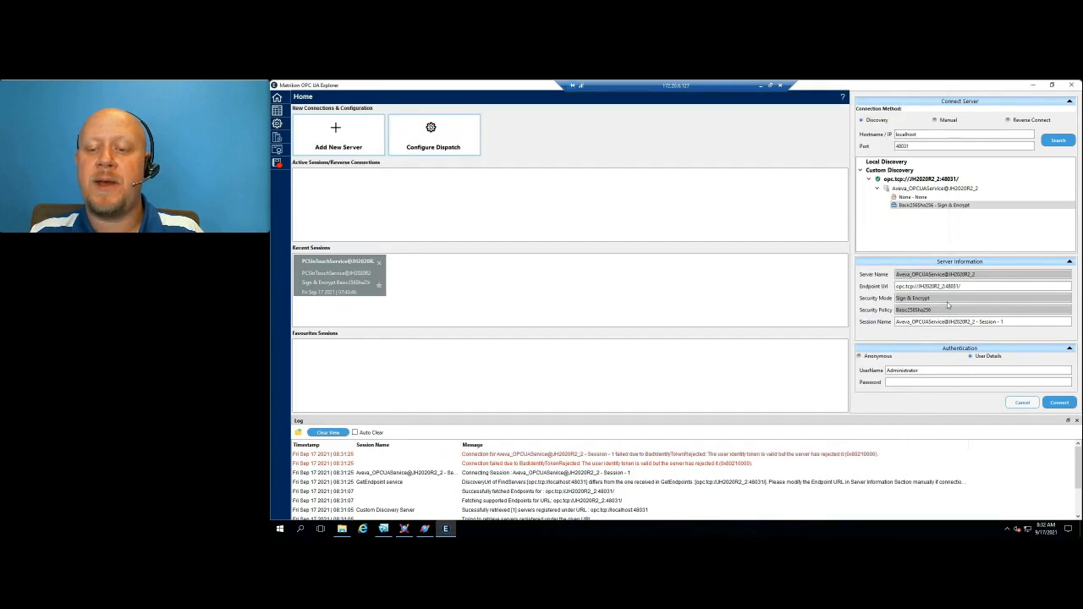
{"action": "left_click", "coordinate": [1057, 403]}
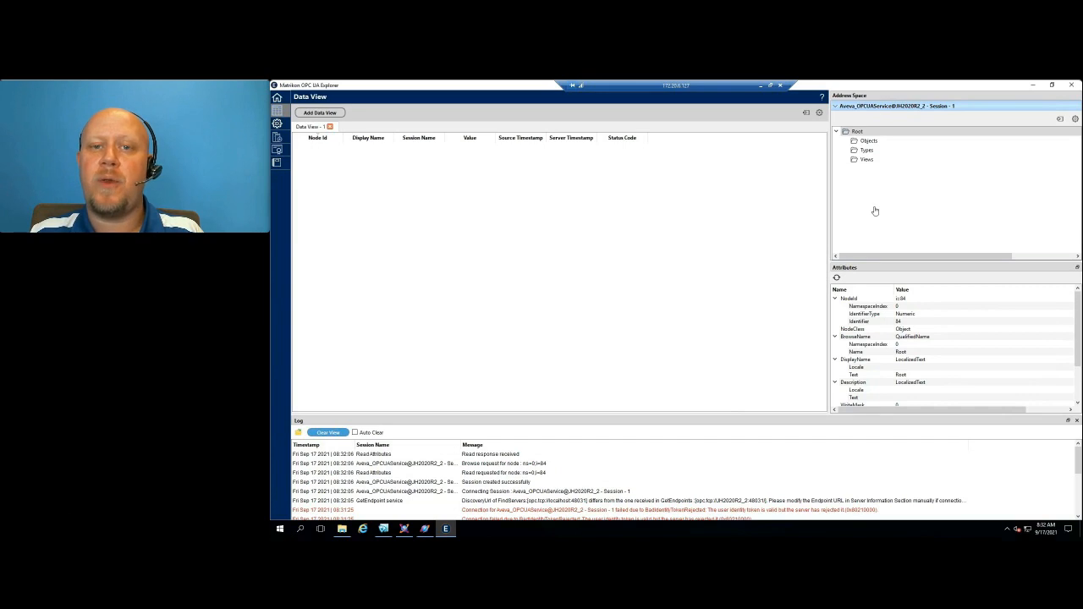
Expand the server's address space through Objects, ModelView, OPC_Demo and Water to the Sector object.
{"action": "left_click", "coordinate": [866, 141]}
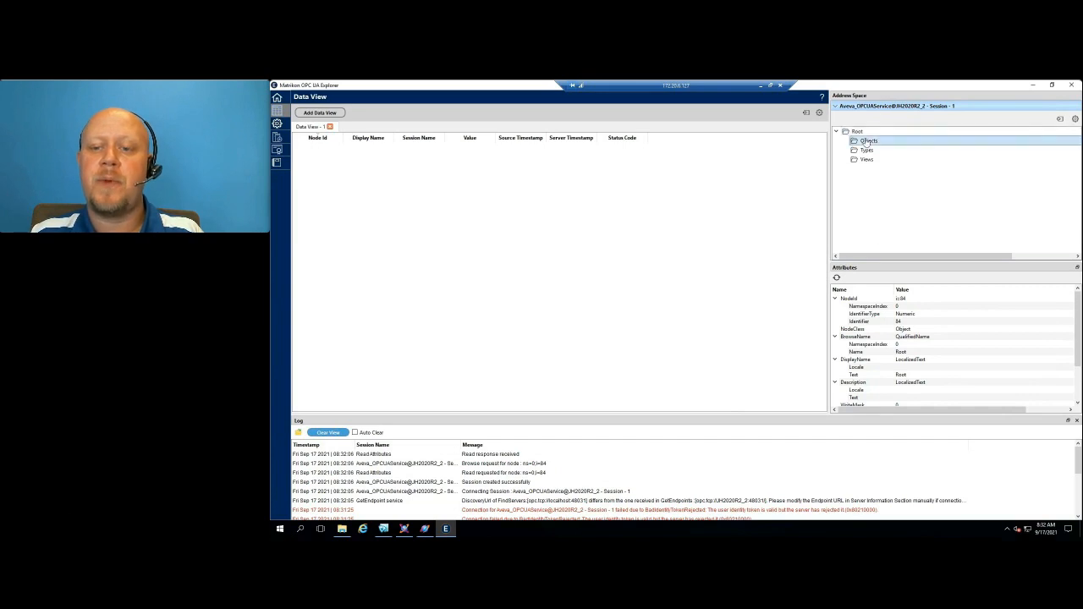
{"action": "double_click", "coordinate": [868, 142]}
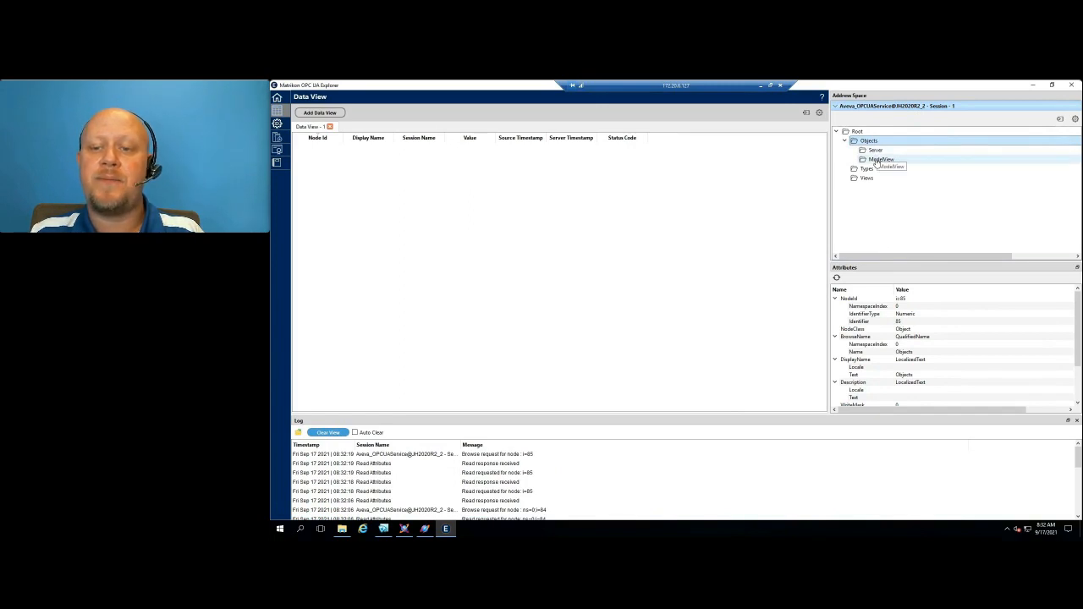
{"action": "double_click", "coordinate": [876, 160]}
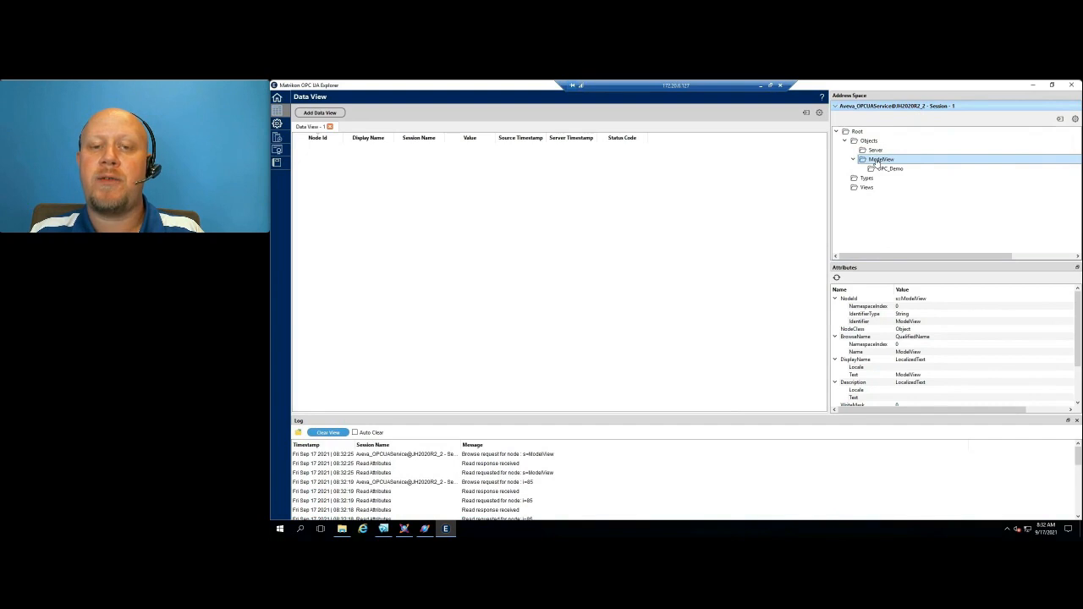
{"action": "double_click", "coordinate": [882, 169]}
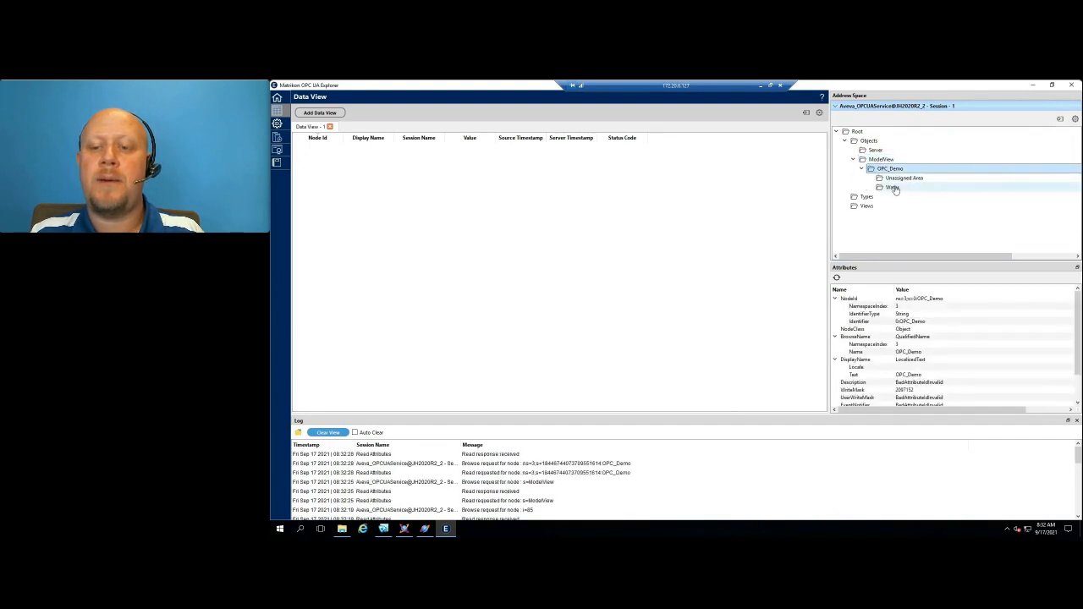
{"action": "double_click", "coordinate": [894, 188]}
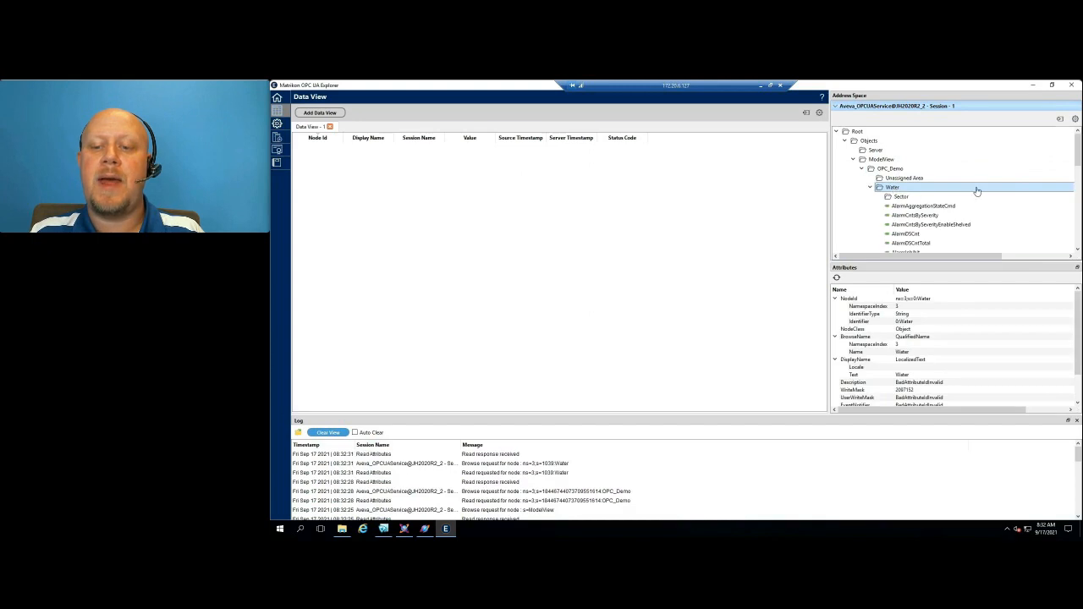
{"action": "left_click", "coordinate": [900, 197]}
Monitor the Sector object's Valve1 and Valve2 items in the data view.
{"action": "scroll", "coordinate": [973, 199], "scroll_direction": "down", "scroll_amount": 3}
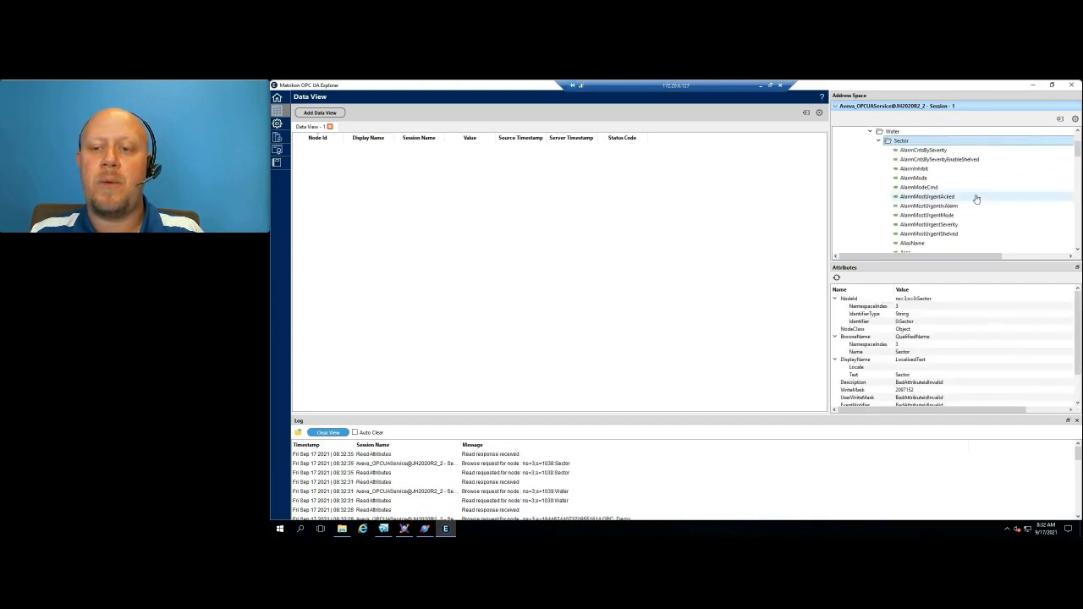
{"action": "scroll", "coordinate": [975, 198], "scroll_direction": "down", "scroll_amount": 8}
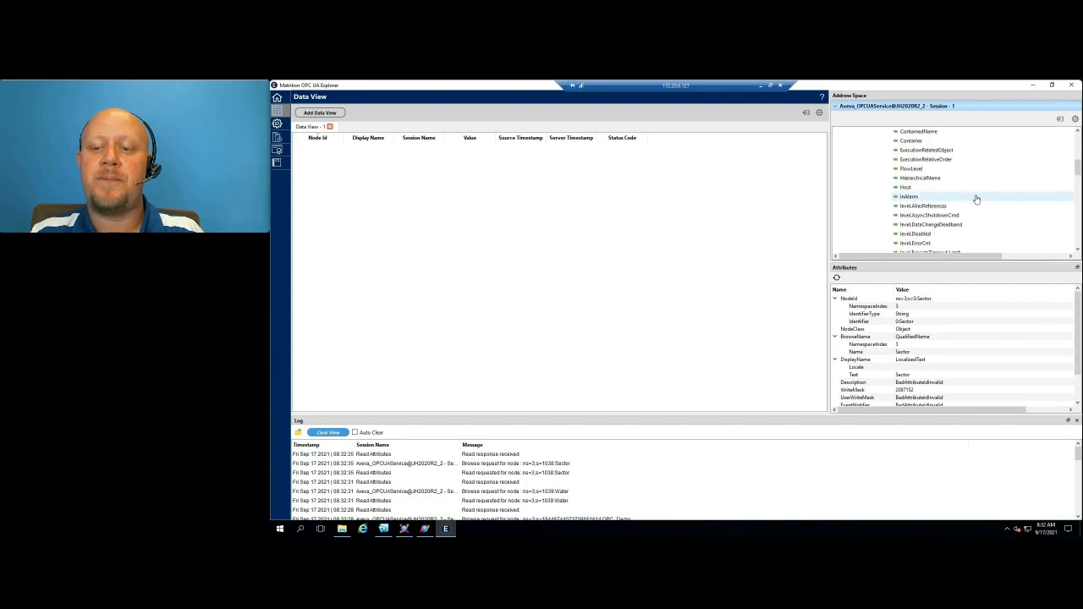
{"action": "scroll", "coordinate": [975, 199], "scroll_direction": "down", "scroll_amount": 6}
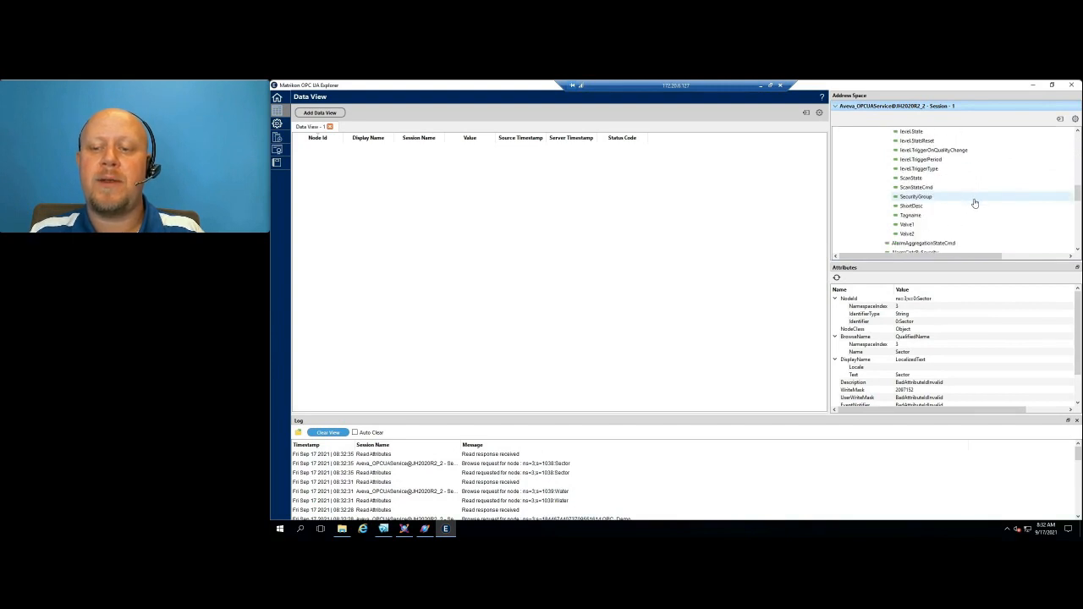
{"action": "left_click", "coordinate": [911, 226]}
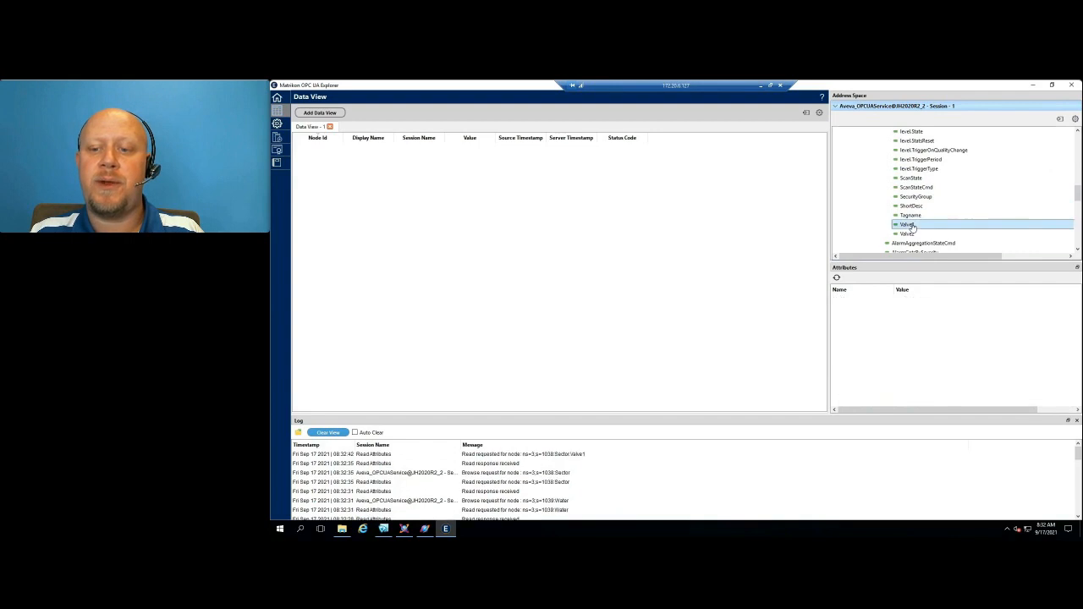
{"action": "right_click", "coordinate": [907, 226]}
{"action": "left_click", "coordinate": [924, 231]}
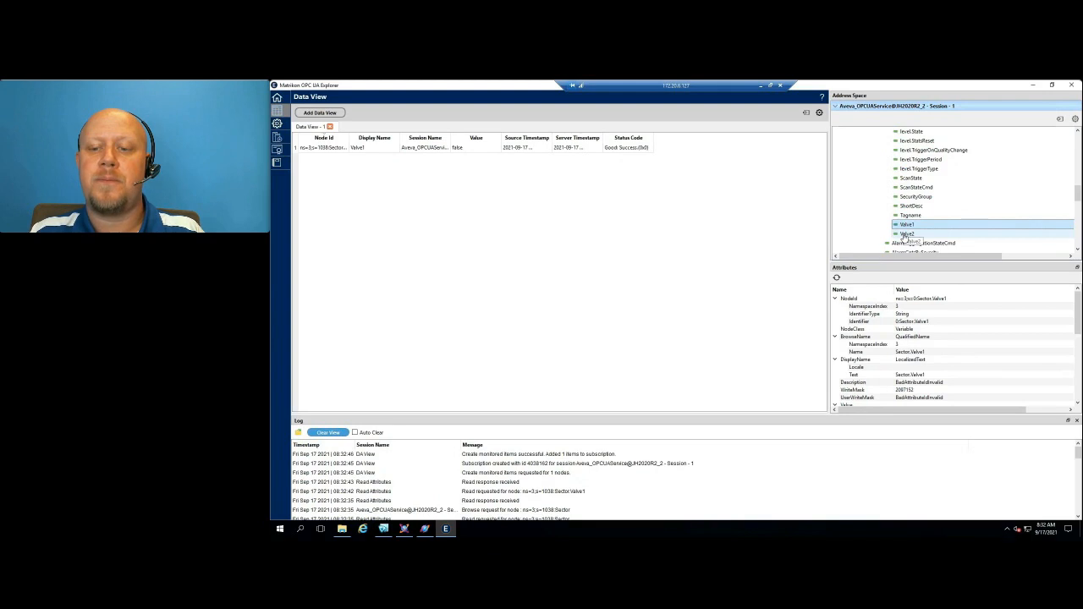
{"action": "left_click", "coordinate": [906, 235]}
{"action": "right_click", "coordinate": [906, 235]}
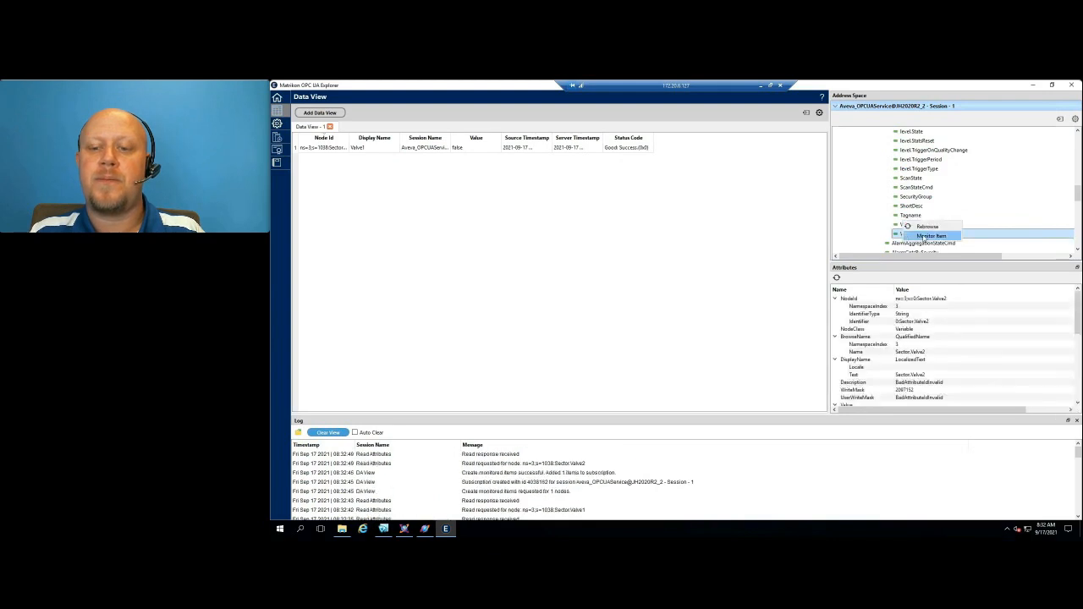
{"action": "left_click", "coordinate": [931, 235]}
Add the Sector object's FlowLevel item to the monitored items.
{"action": "scroll", "coordinate": [948, 212], "scroll_direction": "up", "scroll_amount": 5}
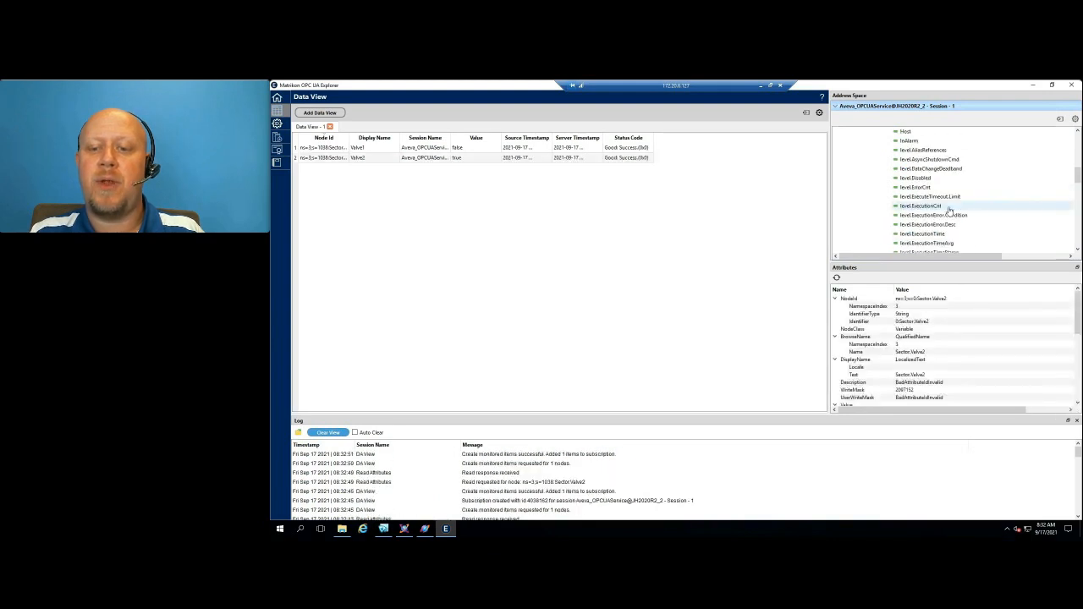
{"action": "scroll", "coordinate": [948, 212], "scroll_direction": "up", "scroll_amount": 1}
{"action": "scroll", "coordinate": [949, 211], "scroll_direction": "up", "scroll_amount": 2}
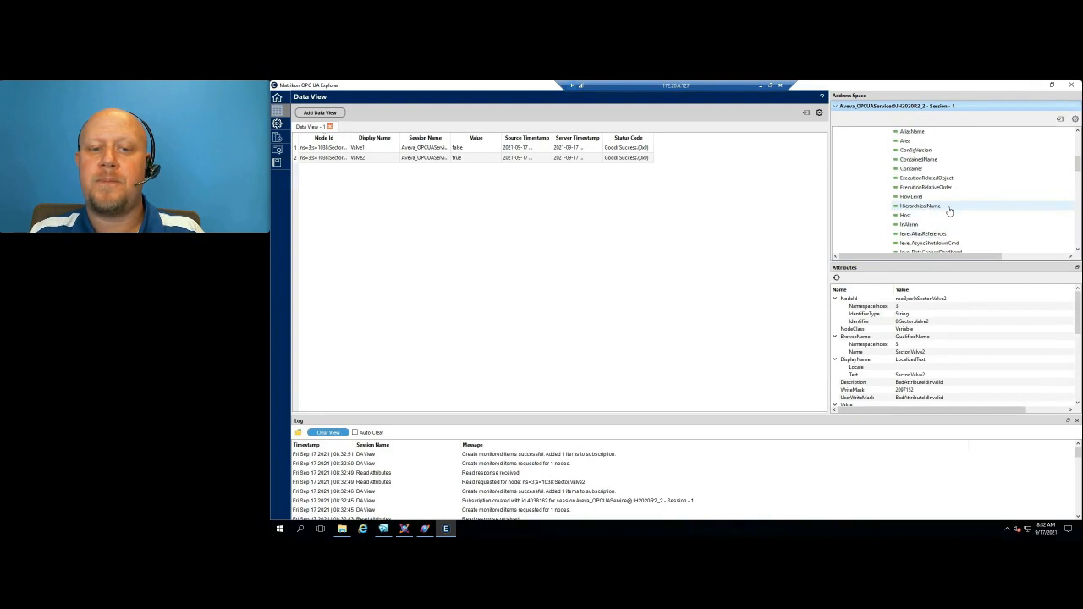
{"action": "left_click", "coordinate": [927, 197]}
{"action": "right_click", "coordinate": [927, 197]}
{"action": "left_click", "coordinate": [935, 200]}
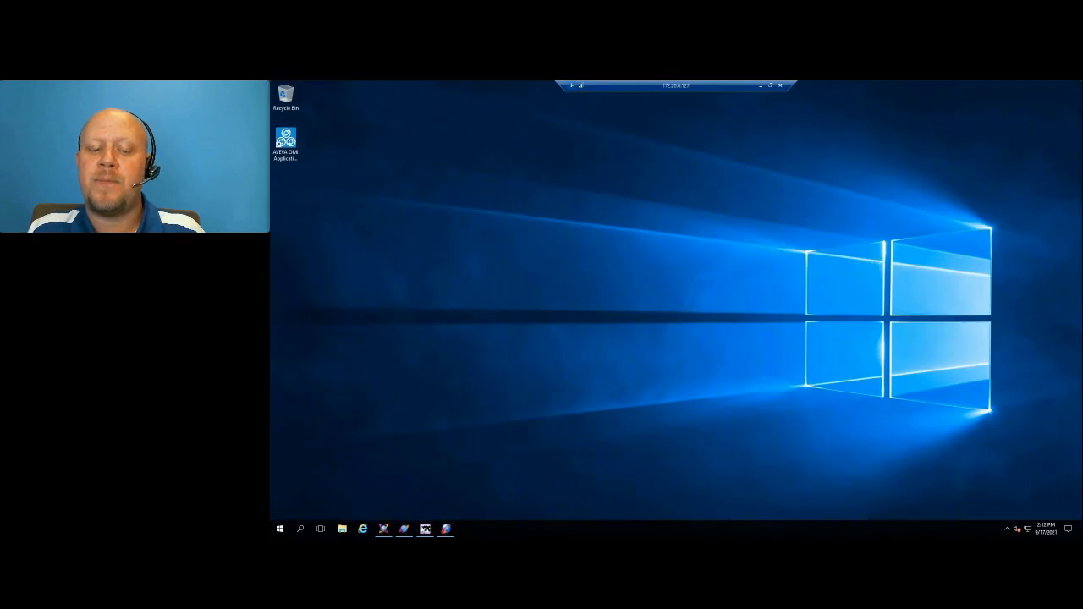
Copy the endpoint URL opc.tcp://localhost:62567/Quickstarts/BoilerServer from Quickstart InformationModel Client, and minimize that window.
{"action": "left_click", "coordinate": [425, 528]}
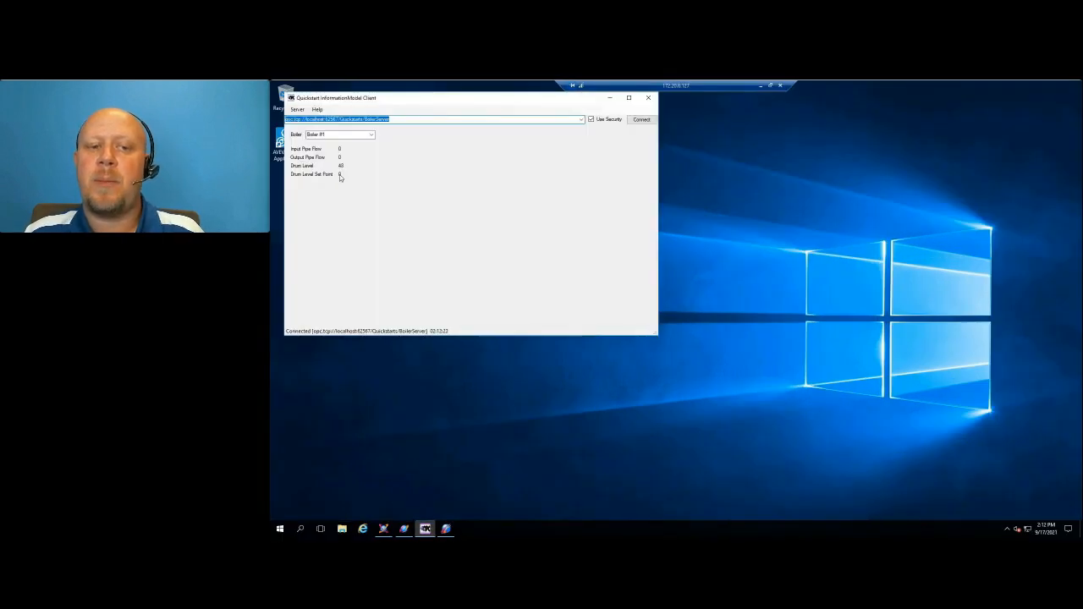
{"action": "right_click", "coordinate": [372, 119]}
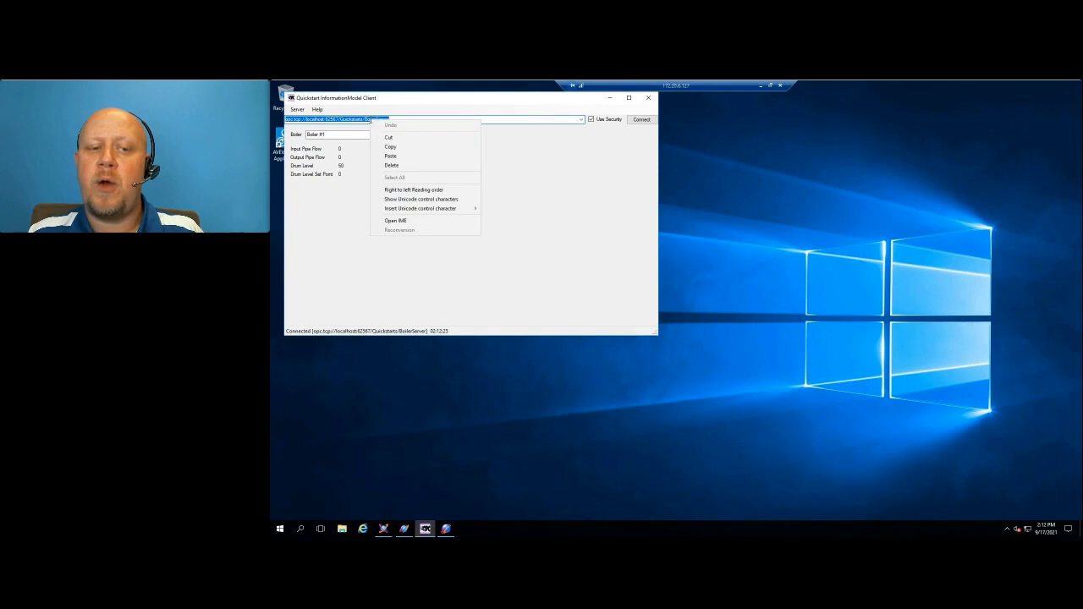
{"action": "left_click", "coordinate": [391, 145]}
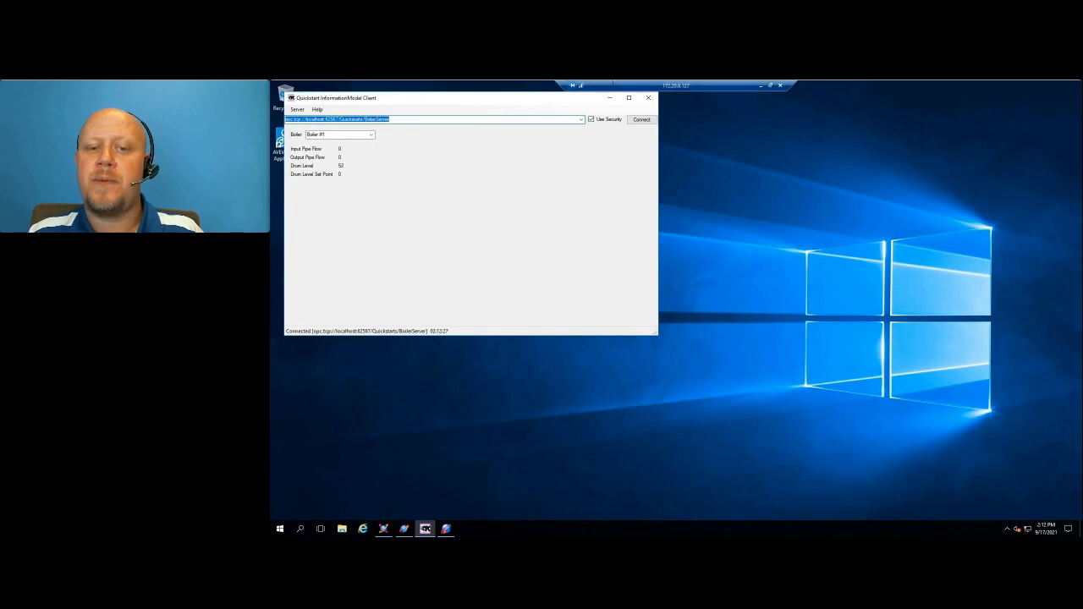
{"action": "left_click", "coordinate": [609, 97]}
Switch to System Management Console and expand Operations Integration Server Manager through Default Group, Local and Standards - Gateway to the OI.GATEWAY.3 configuration.
{"action": "left_click", "coordinate": [446, 529]}
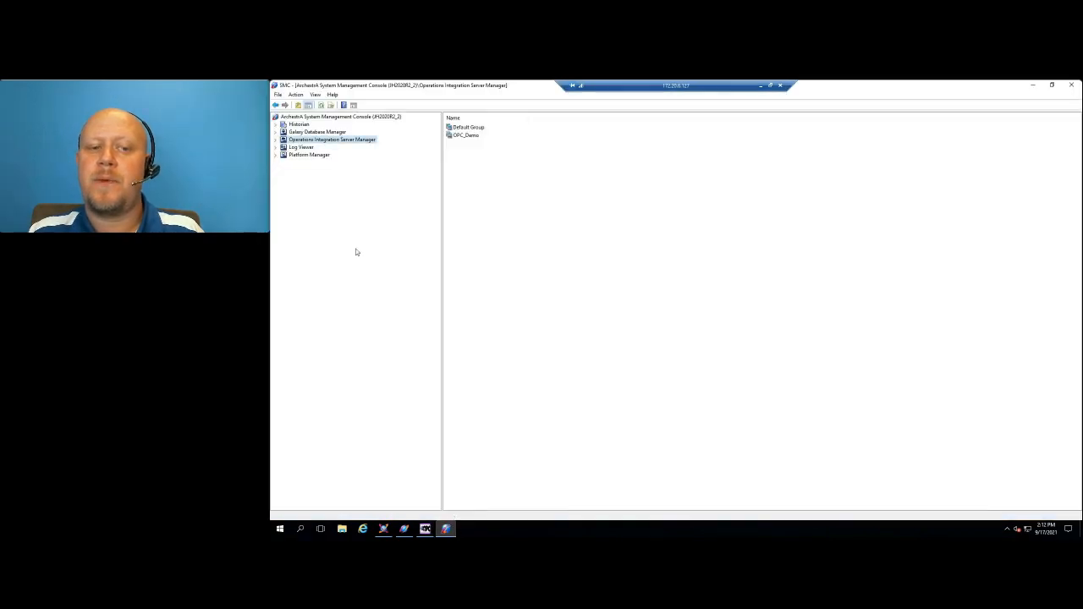
{"action": "left_click", "coordinate": [276, 140]}
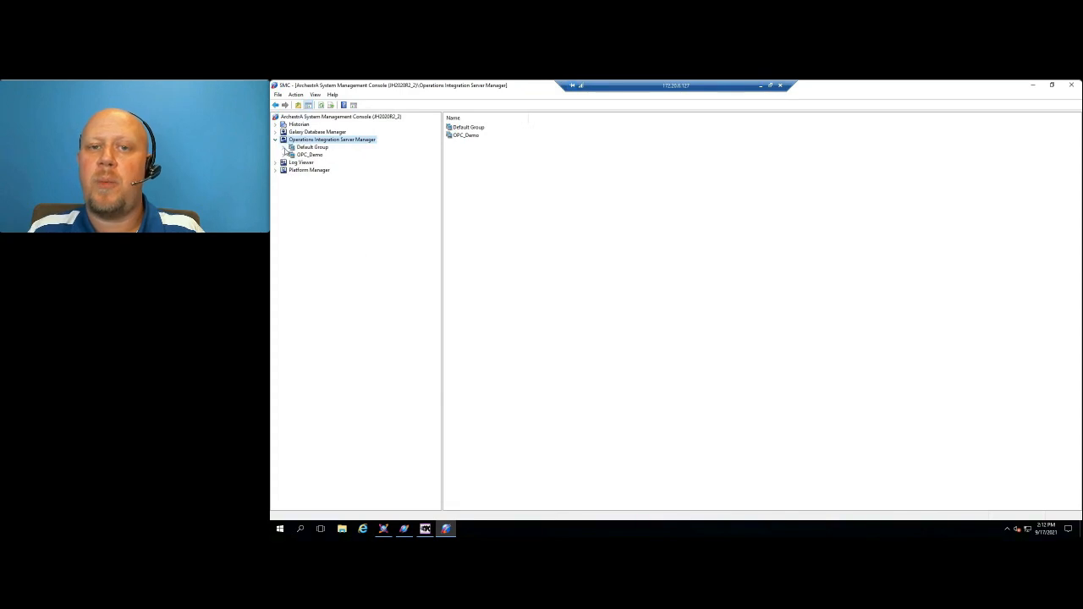
{"action": "left_click", "coordinate": [283, 147]}
{"action": "left_click", "coordinate": [292, 155]}
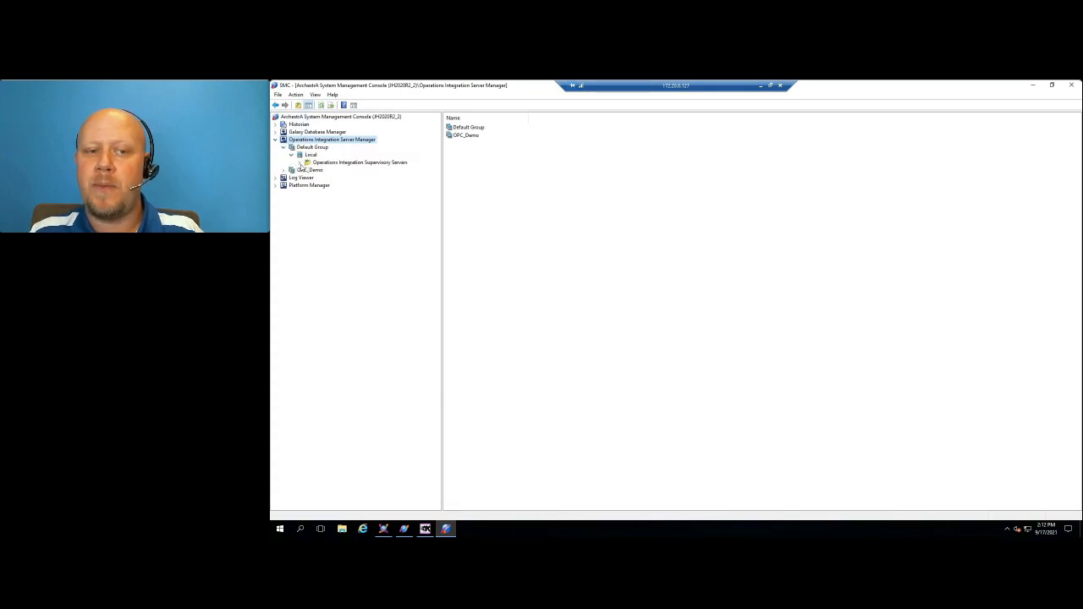
{"action": "left_click", "coordinate": [300, 164]}
{"action": "left_click", "coordinate": [308, 177]}
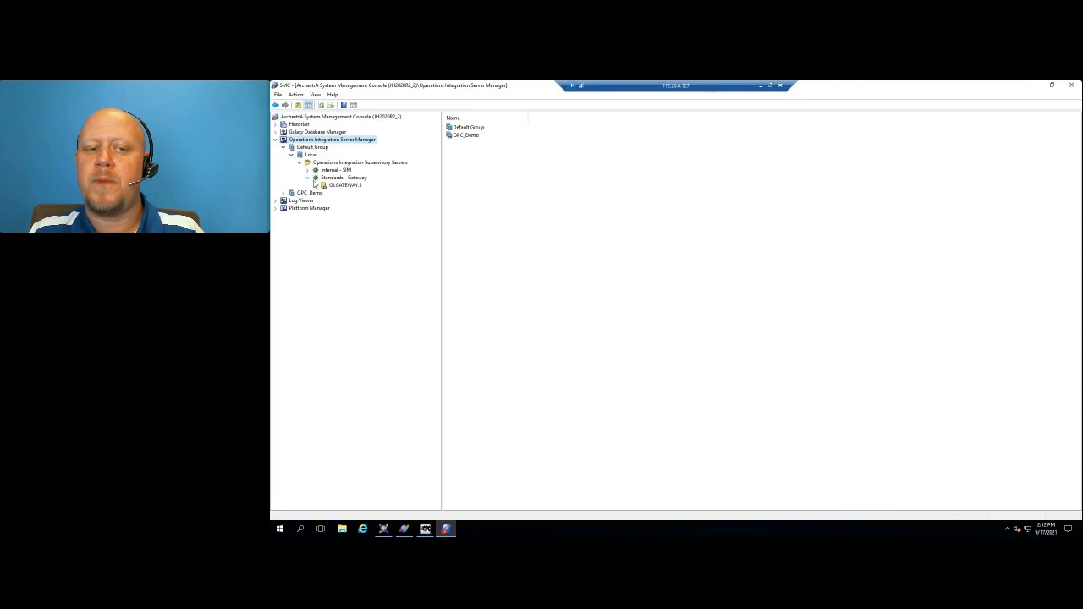
{"action": "left_click", "coordinate": [315, 186]}
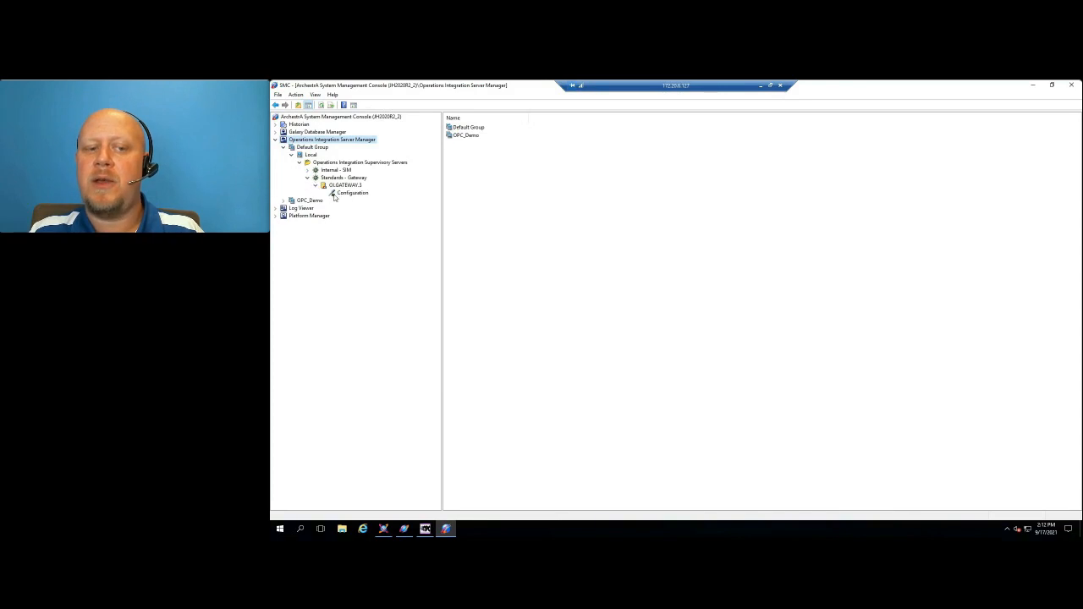
Add an OPCUA connection to the OI.GATEWAY.3 configuration and name it OPCUA1.
{"action": "left_click", "coordinate": [349, 193]}
{"action": "right_click", "coordinate": [345, 197]}
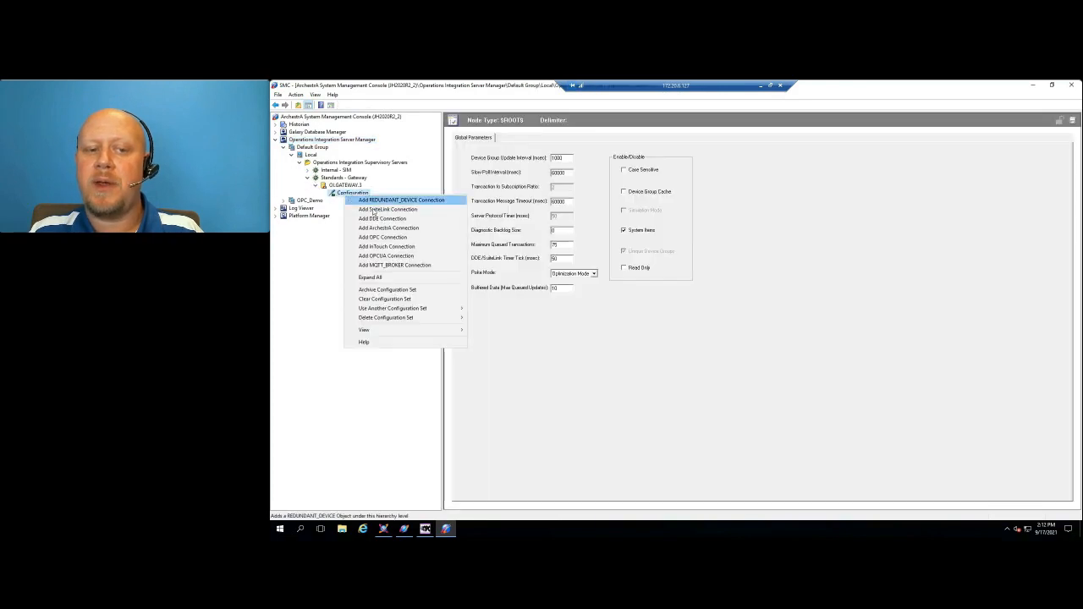
{"action": "left_click", "coordinate": [377, 256]}
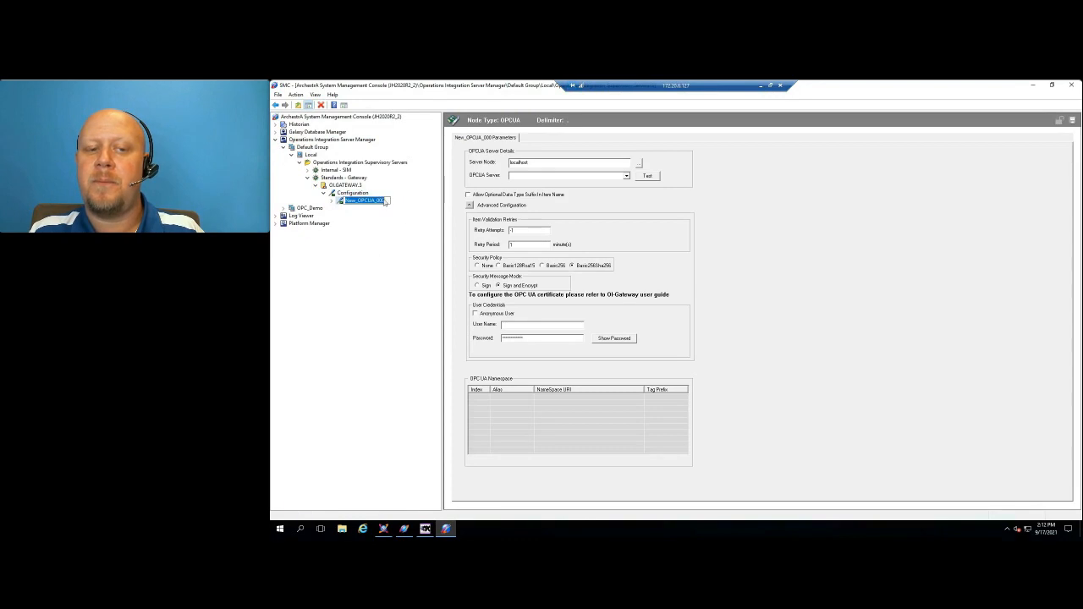
{"action": "type", "text": "OPCU"}
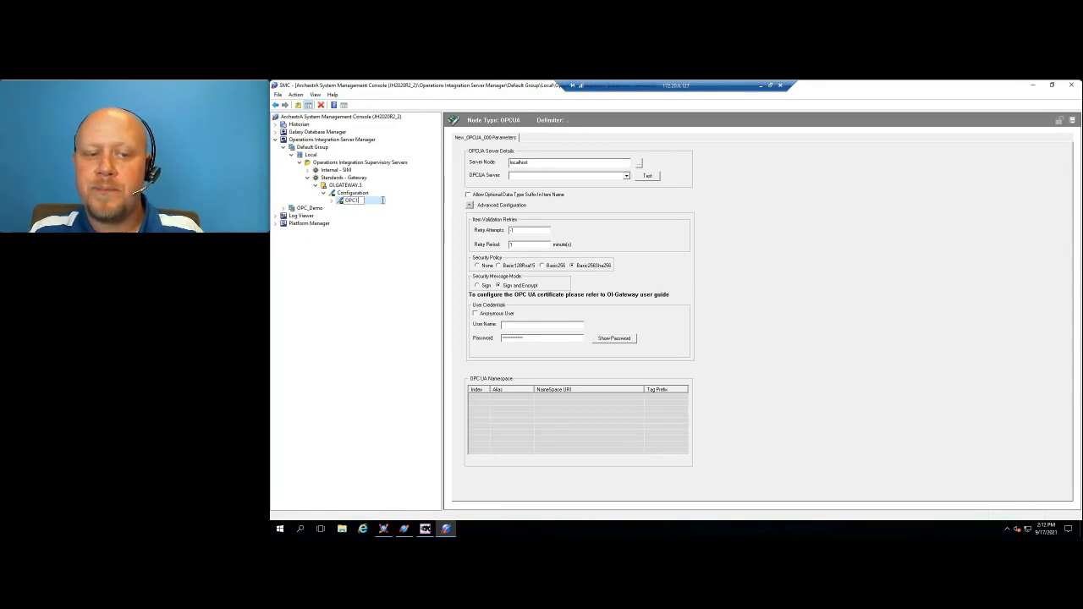
{"action": "type", "text": "A1"}
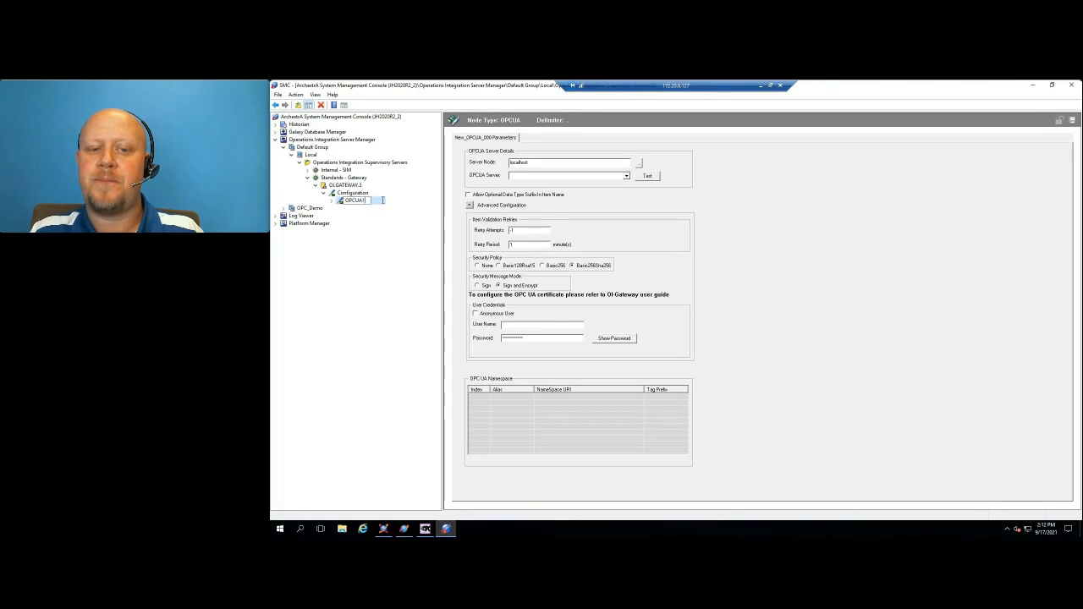
{"action": "key", "text": "Return"}
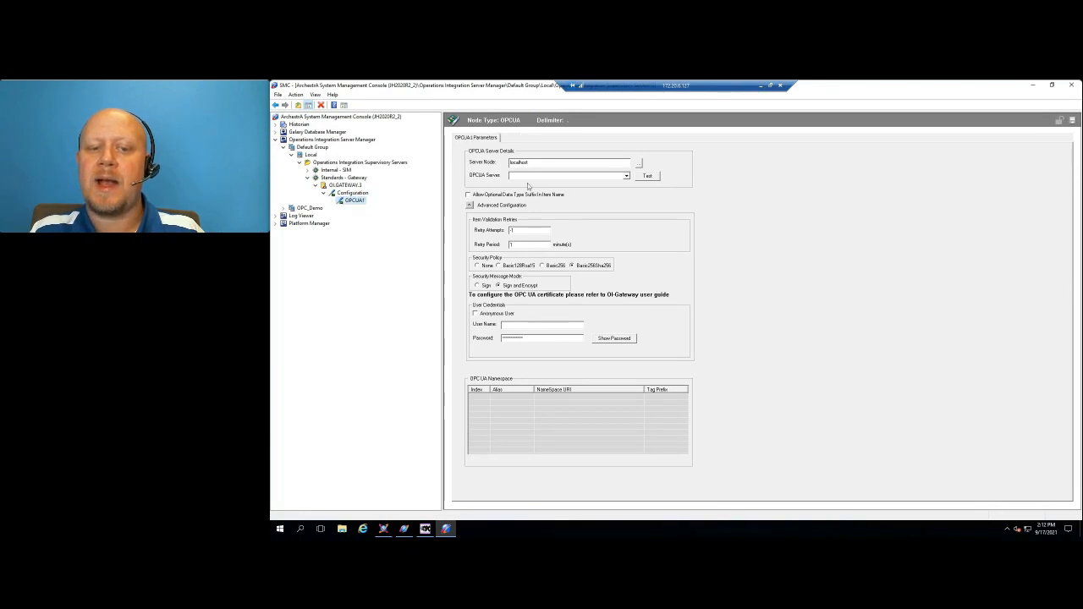
Set OPCUA1's server to the copied opc.tcp://localhost:62567/Quickstarts/BoilerServer URL, with security policy None and an anonymous user, and test the connection.
{"action": "left_click", "coordinate": [527, 178]}
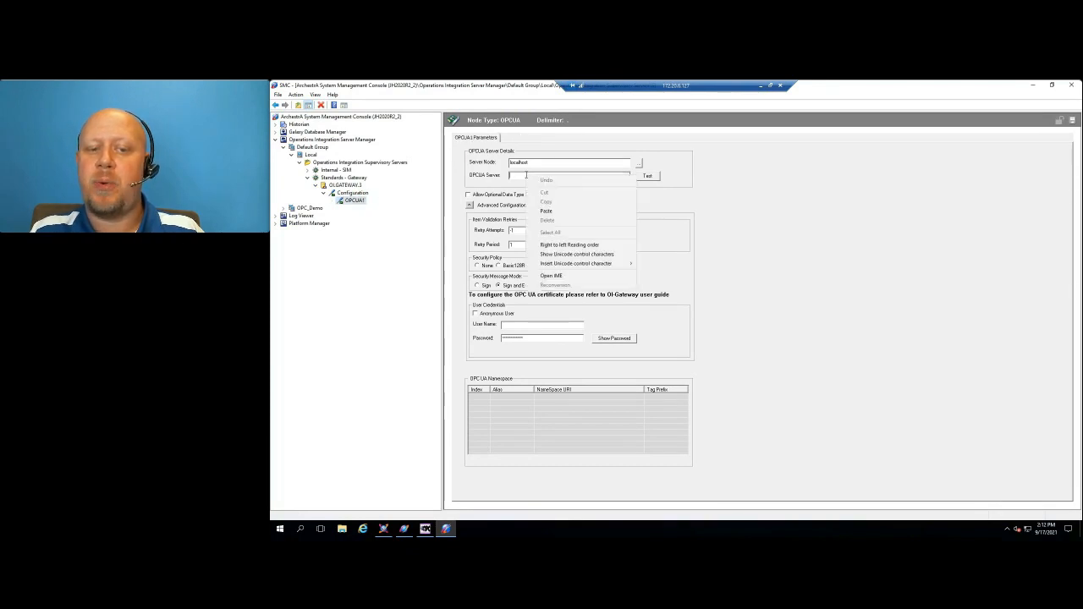
{"action": "left_click", "coordinate": [549, 211]}
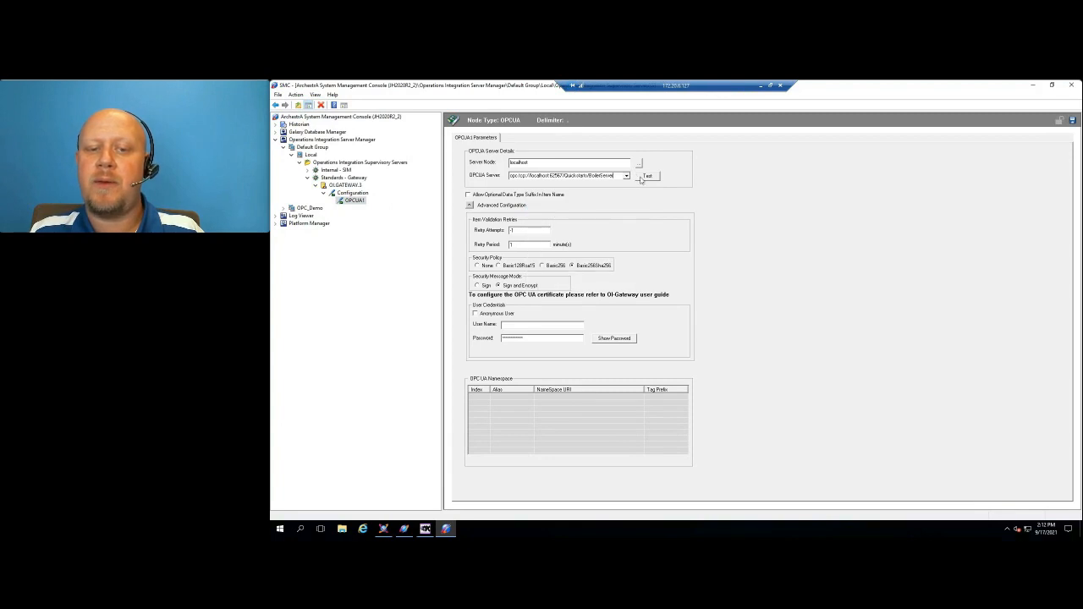
{"action": "left_click", "coordinate": [478, 265]}
{"action": "left_click", "coordinate": [475, 313]}
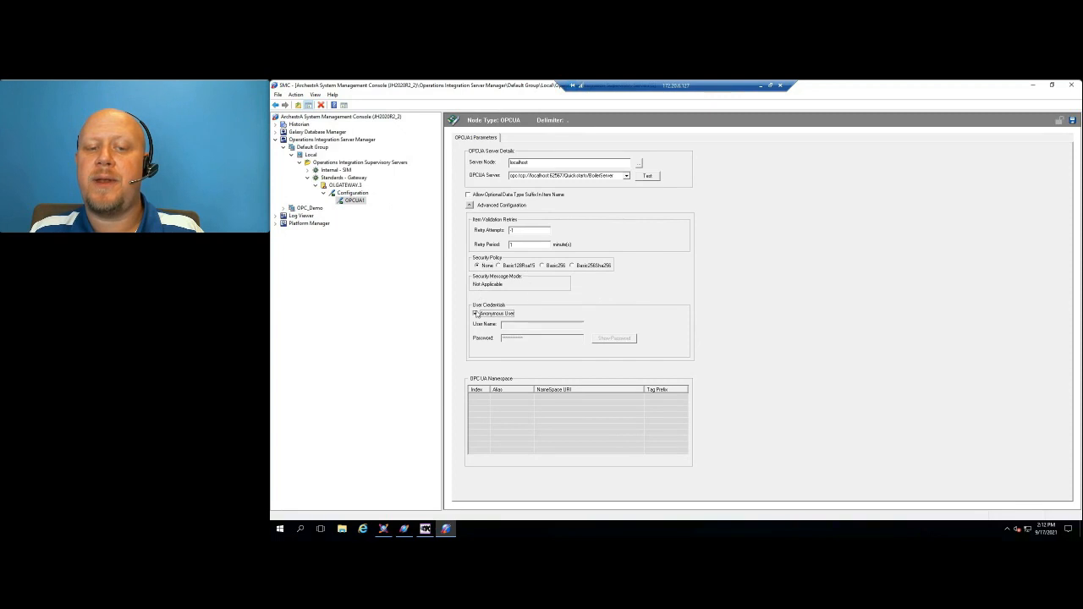
{"action": "left_click", "coordinate": [648, 177]}
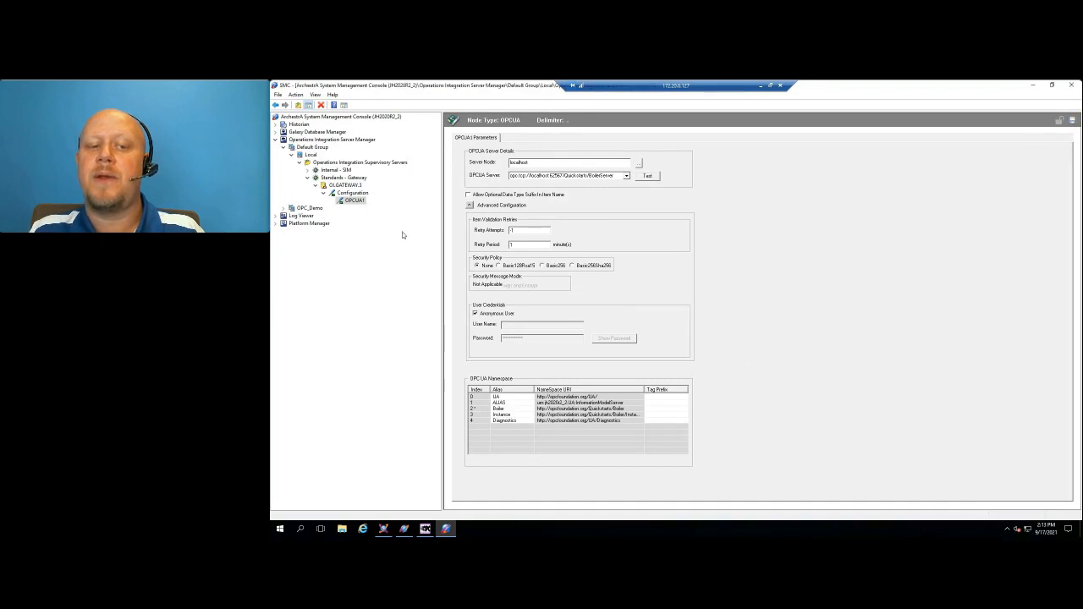
Add an OPCUAGroup connection under OPCUA1 and name it Boiler.
{"action": "right_click", "coordinate": [354, 204]}
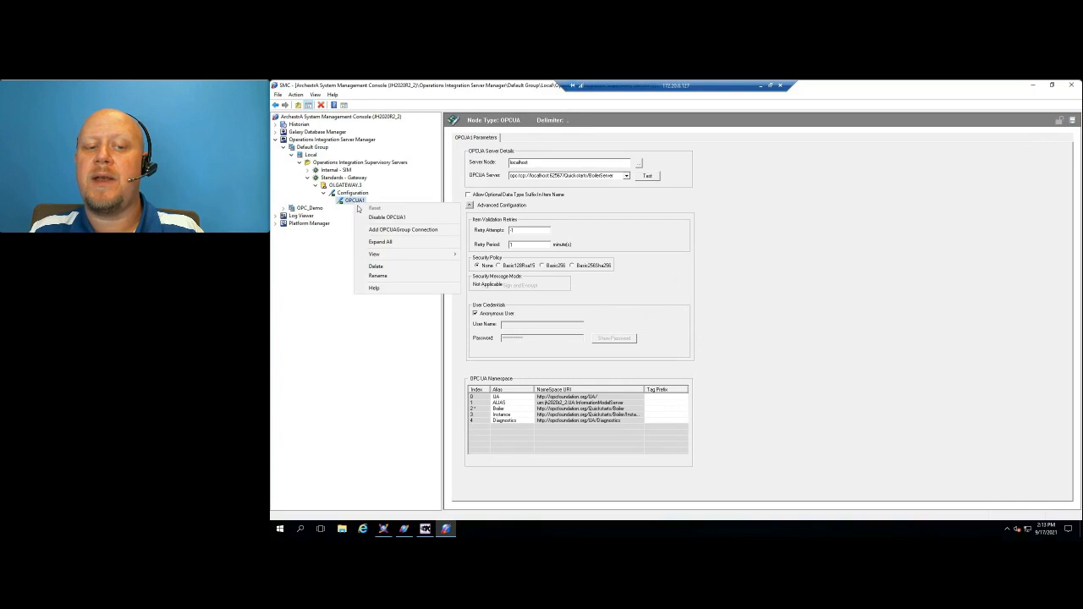
{"action": "left_click", "coordinate": [384, 210]}
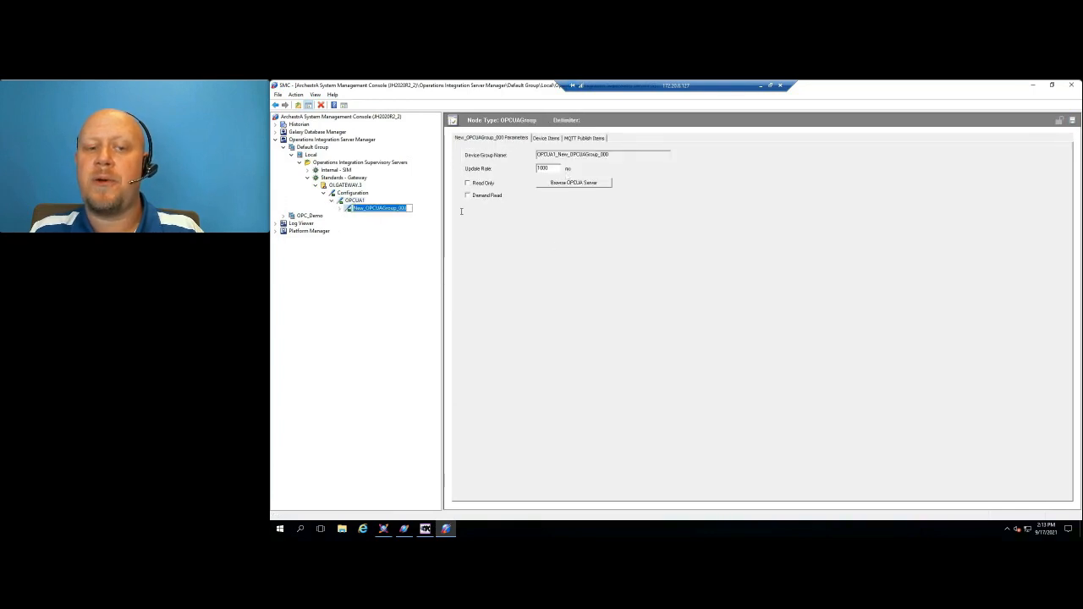
{"action": "type", "text": "Bo"}
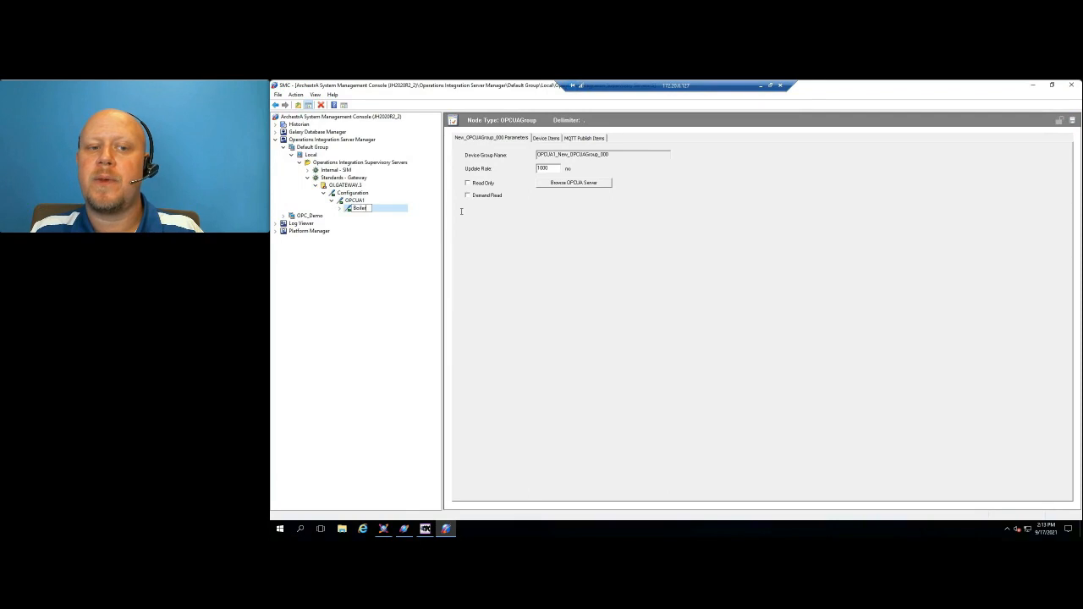
{"action": "type", "text": "iler"}
{"action": "key", "text": "Return"}
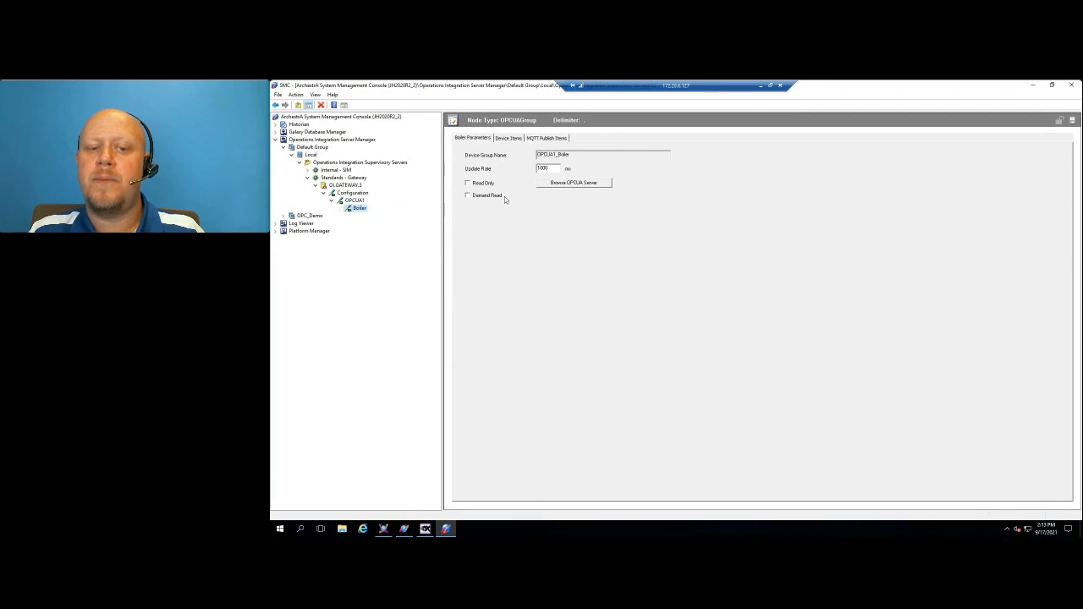
Browse the OPC UA server from the Boiler group and add Boiler #1's Drum1001 LIX001 Output tag to the list.
{"action": "left_click", "coordinate": [559, 183]}
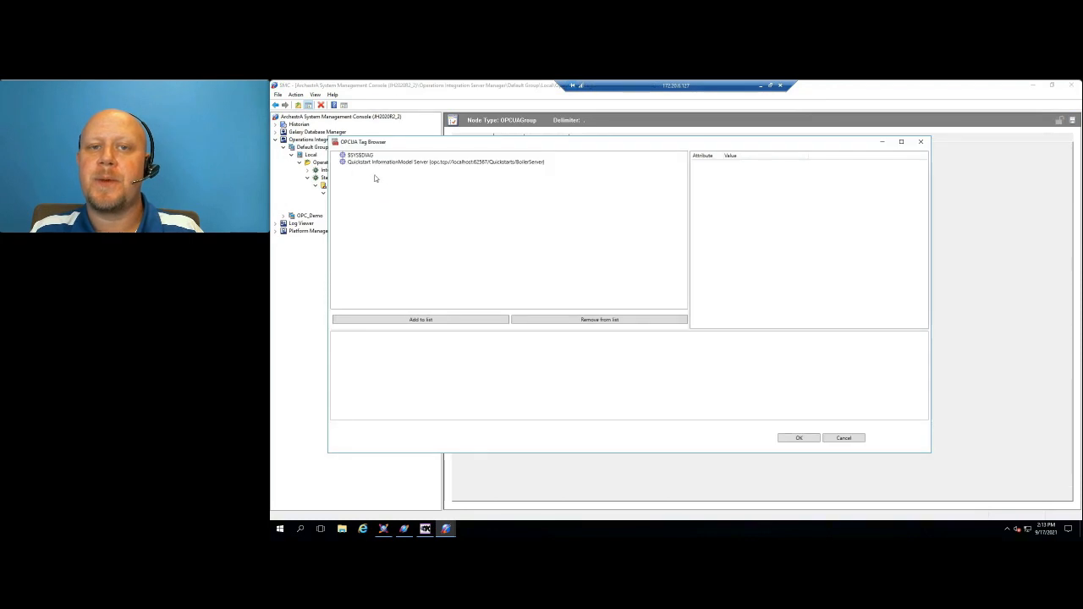
{"action": "left_click", "coordinate": [349, 163]}
{"action": "left_click", "coordinate": [337, 164]}
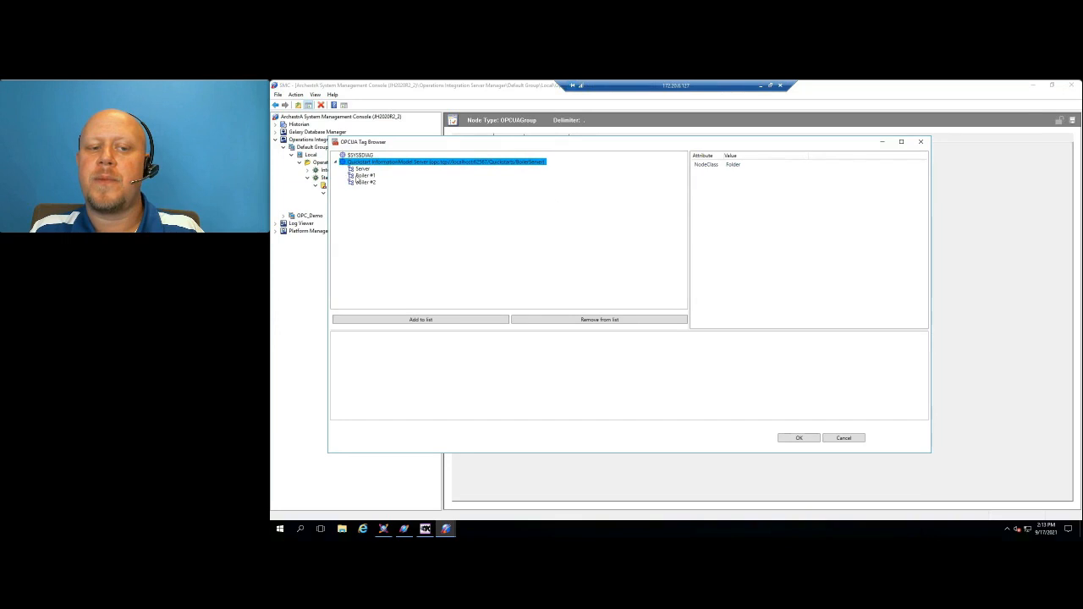
{"action": "left_click", "coordinate": [355, 176]}
{"action": "left_click", "coordinate": [342, 176]}
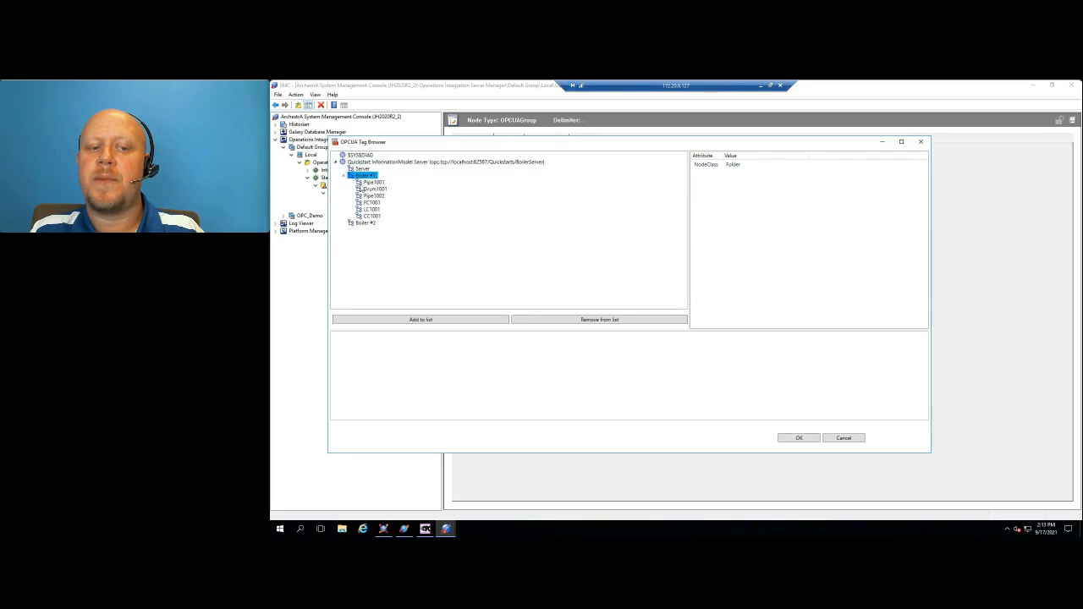
{"action": "left_click", "coordinate": [350, 190]}
{"action": "left_click", "coordinate": [351, 190]}
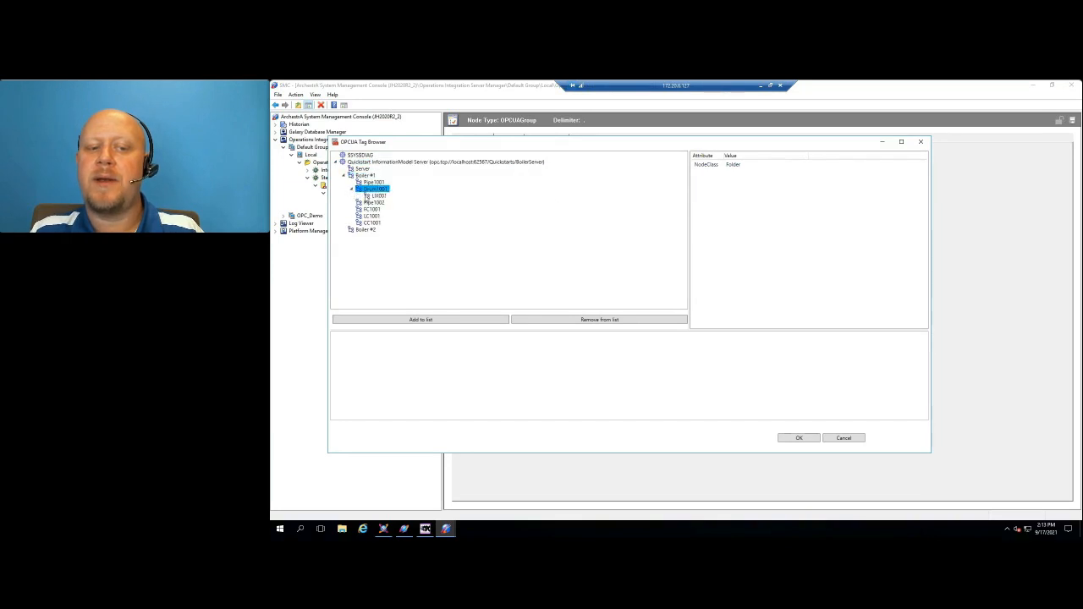
{"action": "left_click", "coordinate": [375, 195]}
{"action": "left_click", "coordinate": [359, 195]}
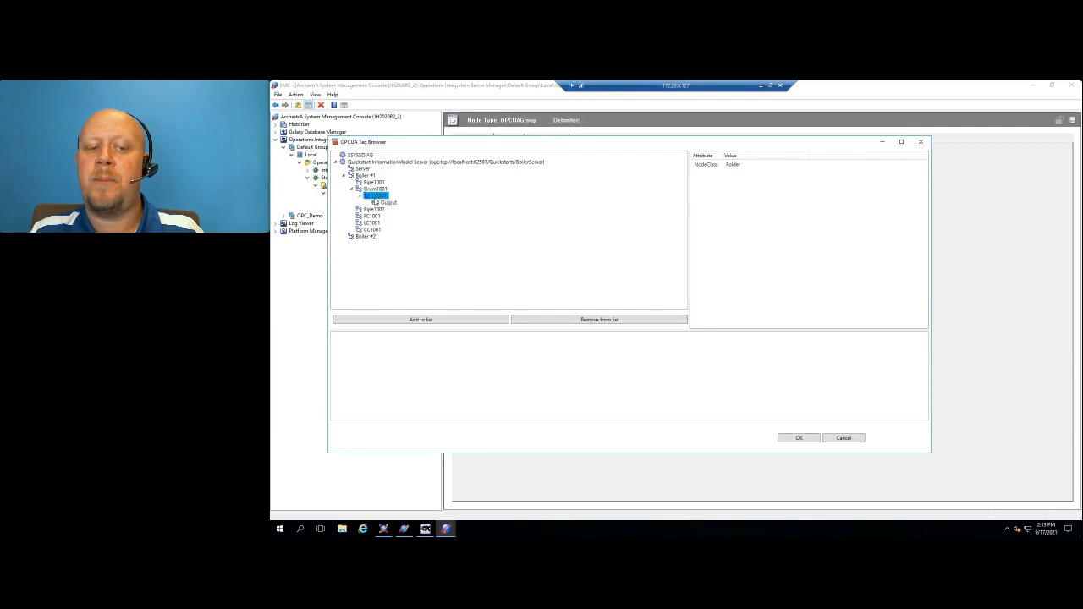
{"action": "left_click", "coordinate": [385, 203]}
{"action": "left_click", "coordinate": [437, 320]}
Add Boiler #1's Pipe1002 FTX002 Output tag to the list and accept the tag selection.
{"action": "left_click", "coordinate": [370, 209]}
{"action": "left_click", "coordinate": [352, 209]}
{"action": "left_click", "coordinate": [359, 217]}
{"action": "left_click", "coordinate": [385, 222]}
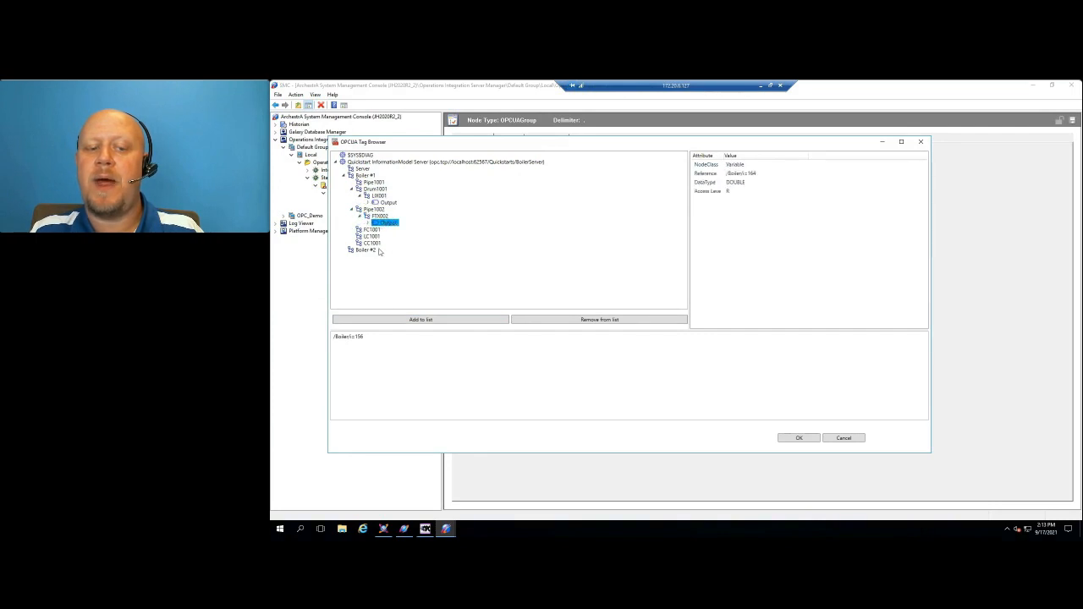
{"action": "left_click", "coordinate": [379, 320]}
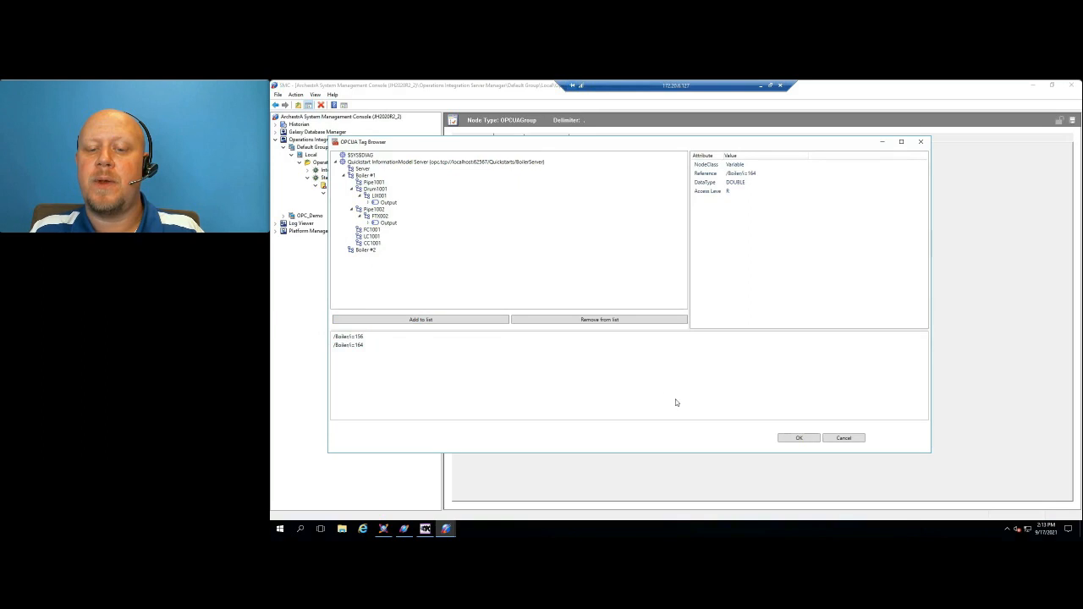
{"action": "left_click", "coordinate": [795, 438]}
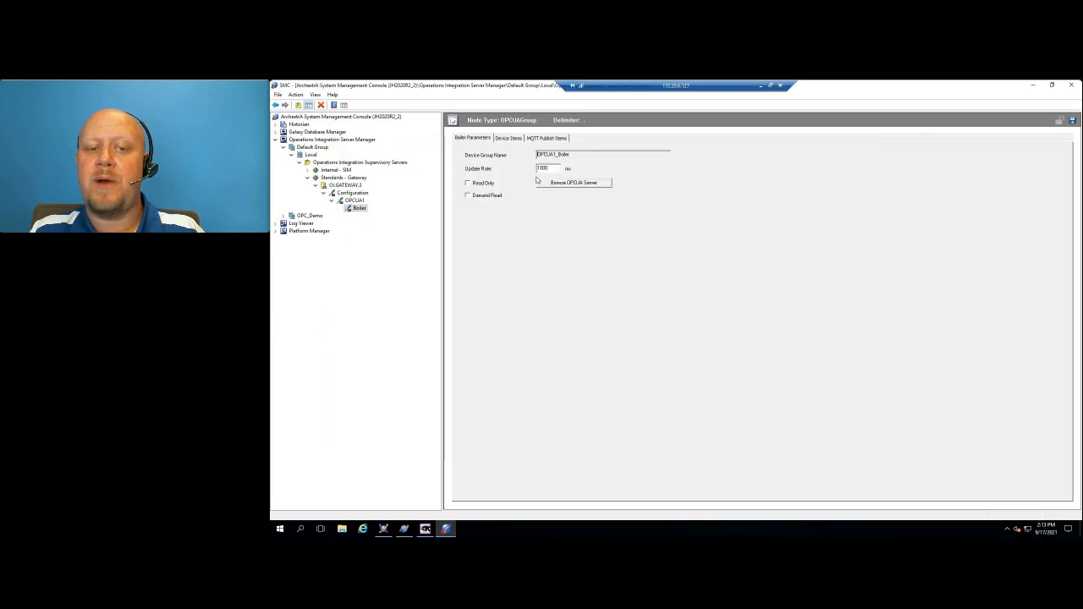
Copy the name of the Boiler group's first device item, and activate the OI.GATEWAY.3 server.
{"action": "left_click", "coordinate": [510, 140]}
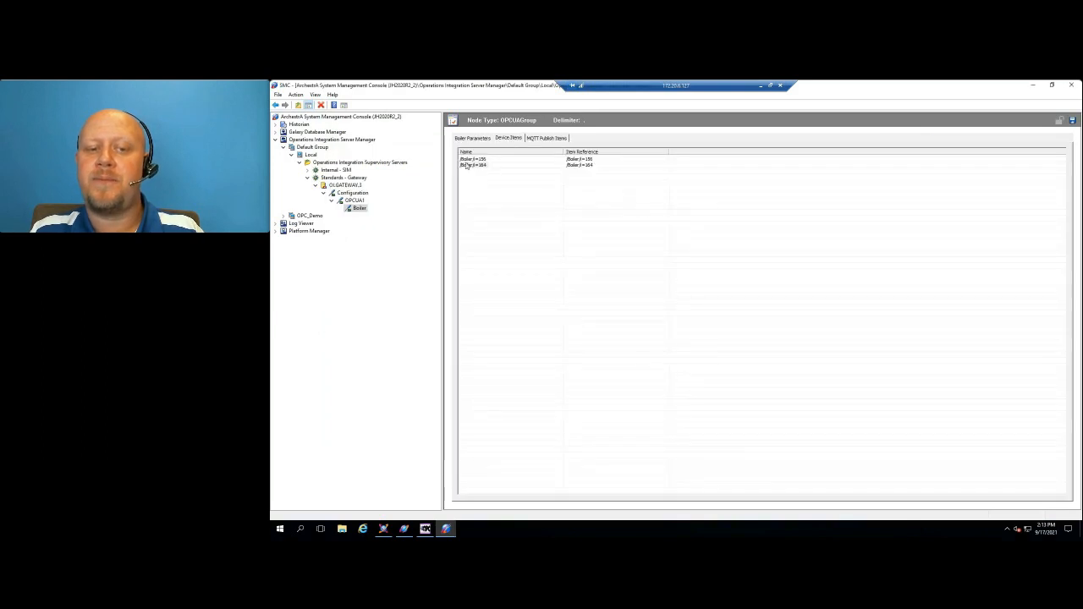
{"action": "double_click", "coordinate": [474, 160]}
{"action": "right_click", "coordinate": [474, 160]}
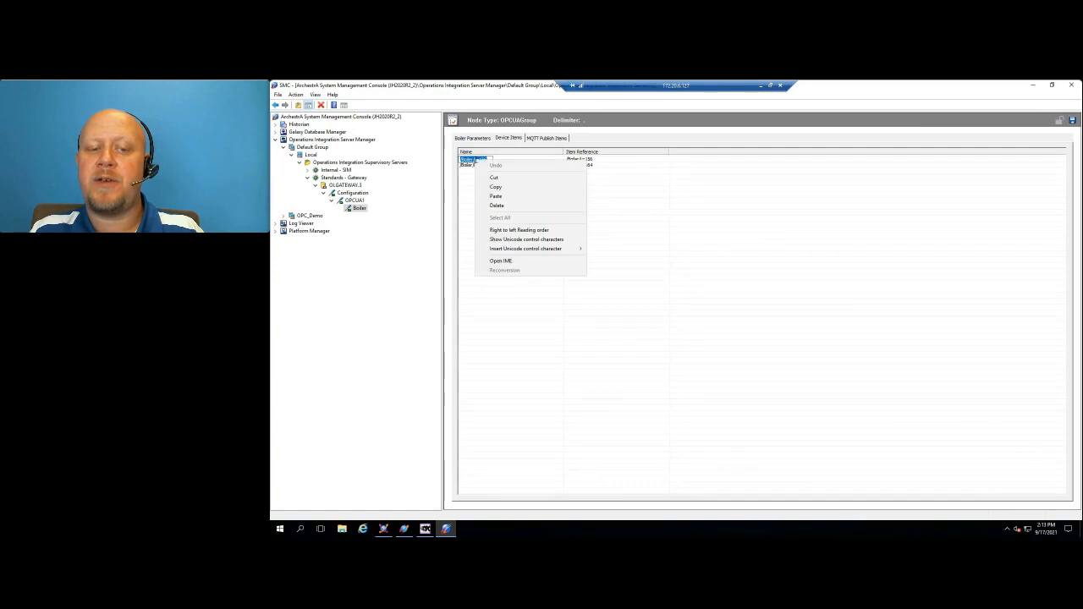
{"action": "left_click", "coordinate": [486, 188]}
{"action": "right_click", "coordinate": [346, 186]}
{"action": "left_click", "coordinate": [369, 191]}
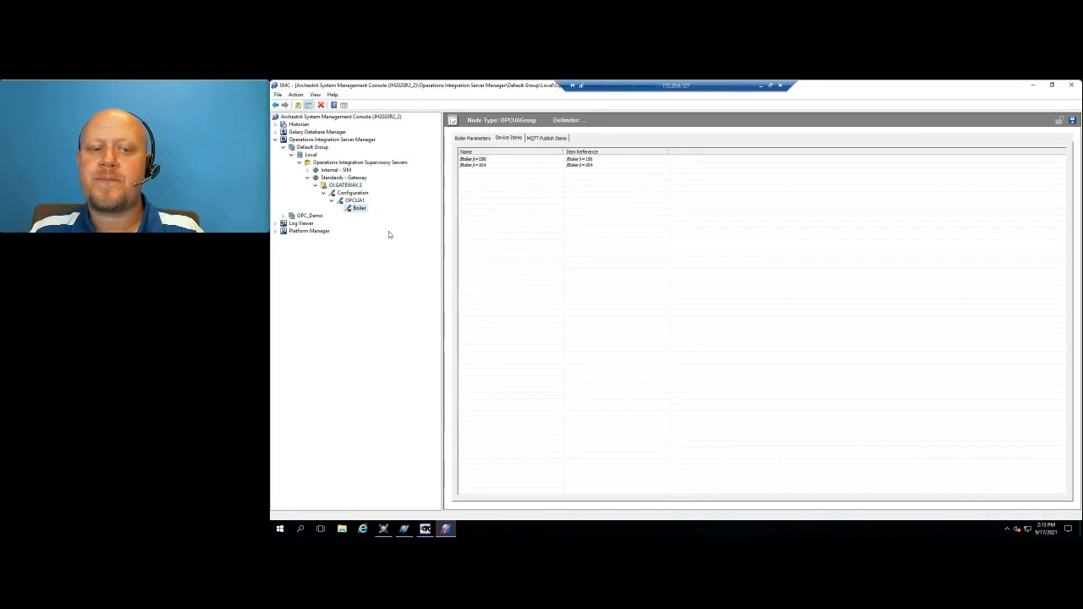
Launch Wonderware Client from the WWClient9.0 folder on the C: drive.
{"action": "left_click", "coordinate": [341, 529]}
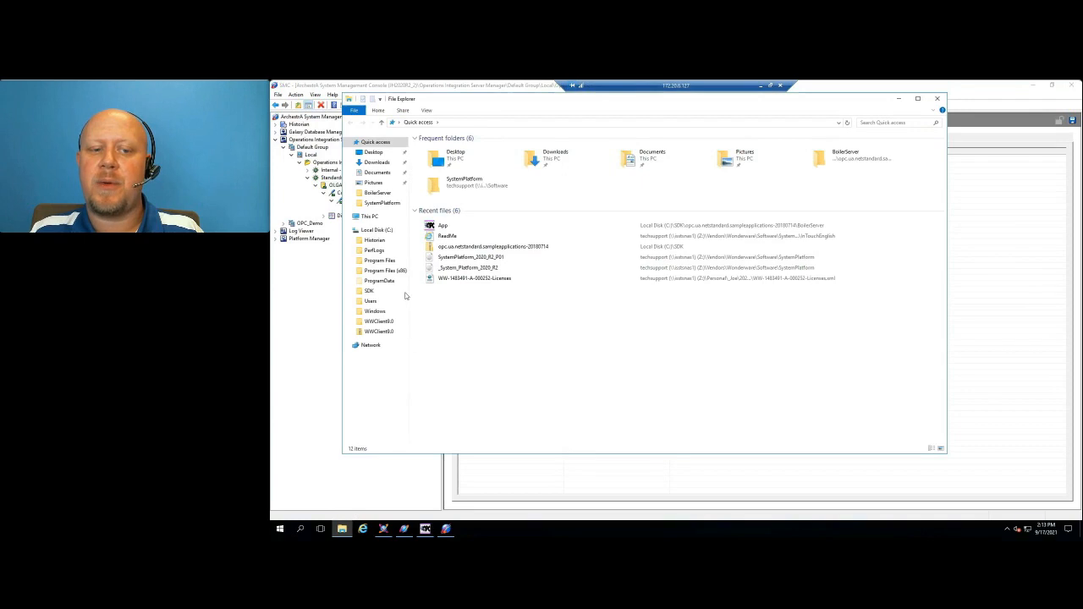
{"action": "left_click", "coordinate": [376, 322]}
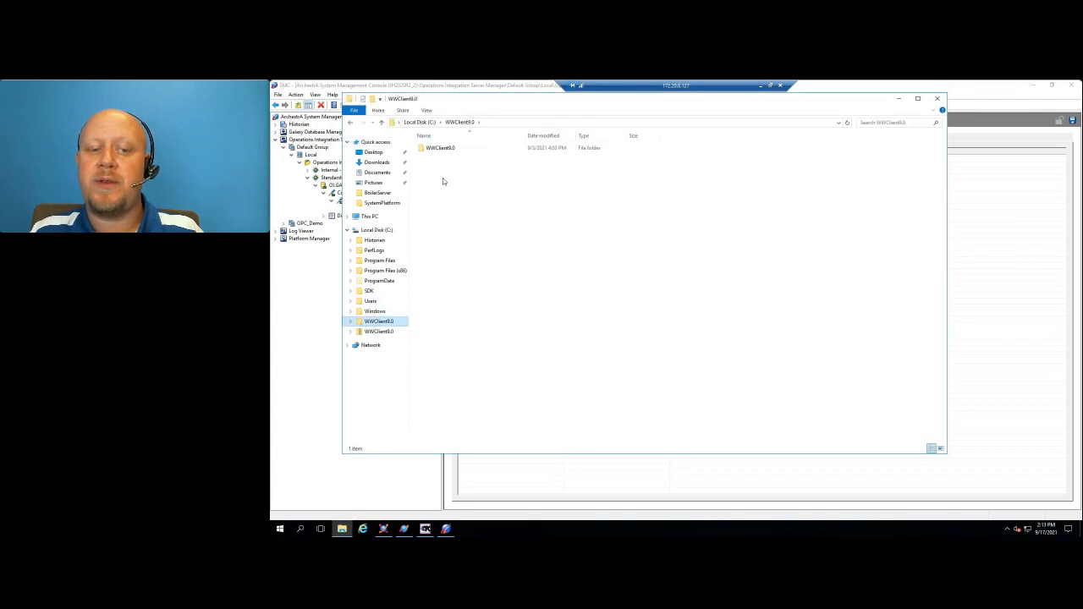
{"action": "double_click", "coordinate": [451, 150]}
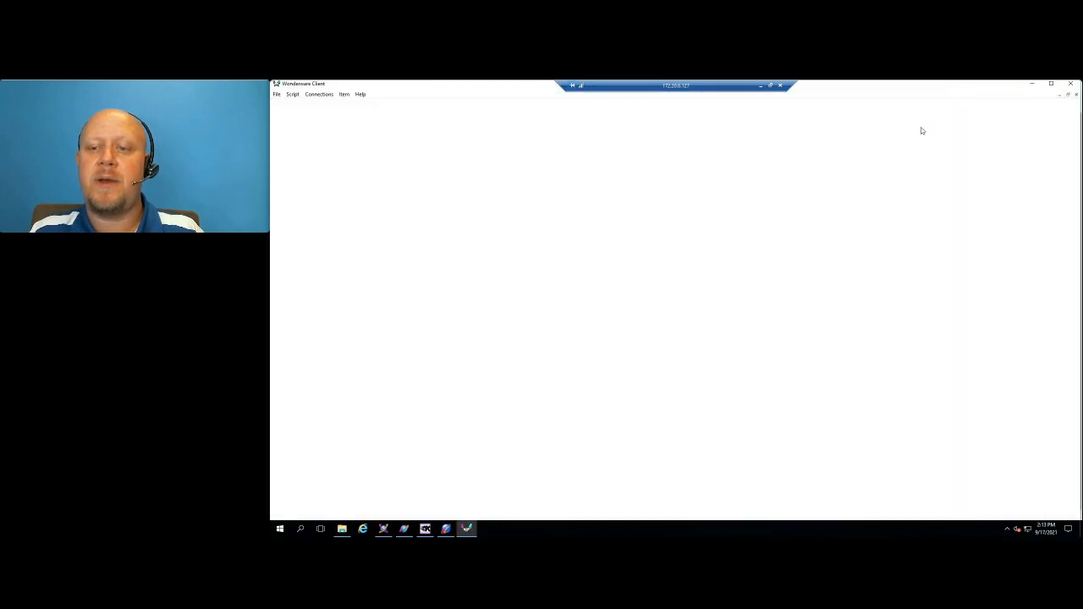
Create a connection to node localhost, application Gateway, with topic OPCUA1_Boiler, and close the connection dialog.
{"action": "left_click", "coordinate": [319, 95]}
{"action": "left_click", "coordinate": [323, 104]}
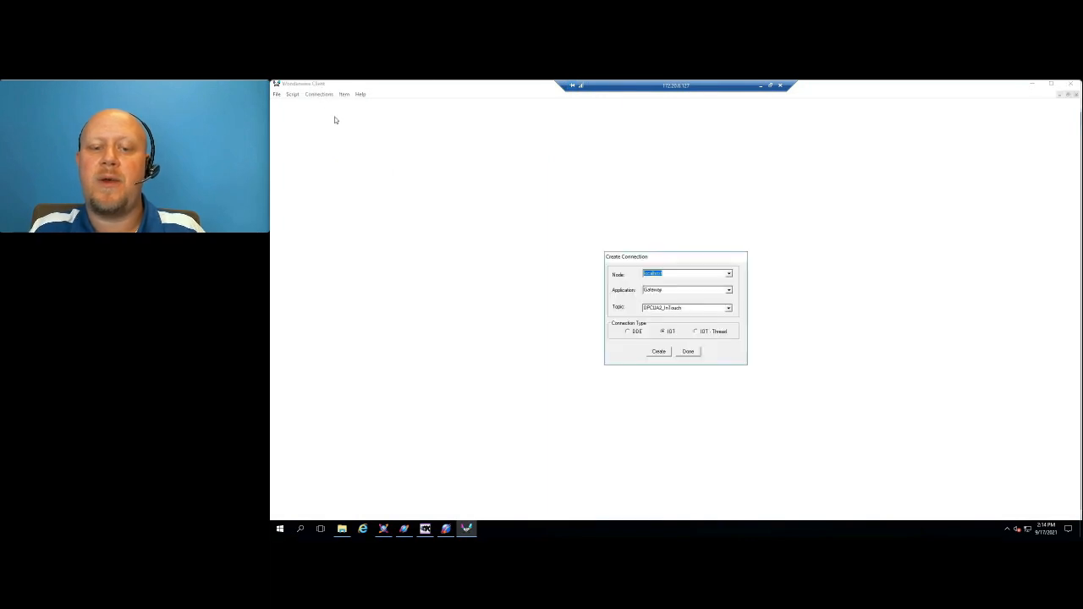
{"action": "double_click", "coordinate": [669, 308]}
{"action": "left_click", "coordinate": [664, 308]}
{"action": "key", "text": "BackSpace"}
{"action": "type", "text": "1"}
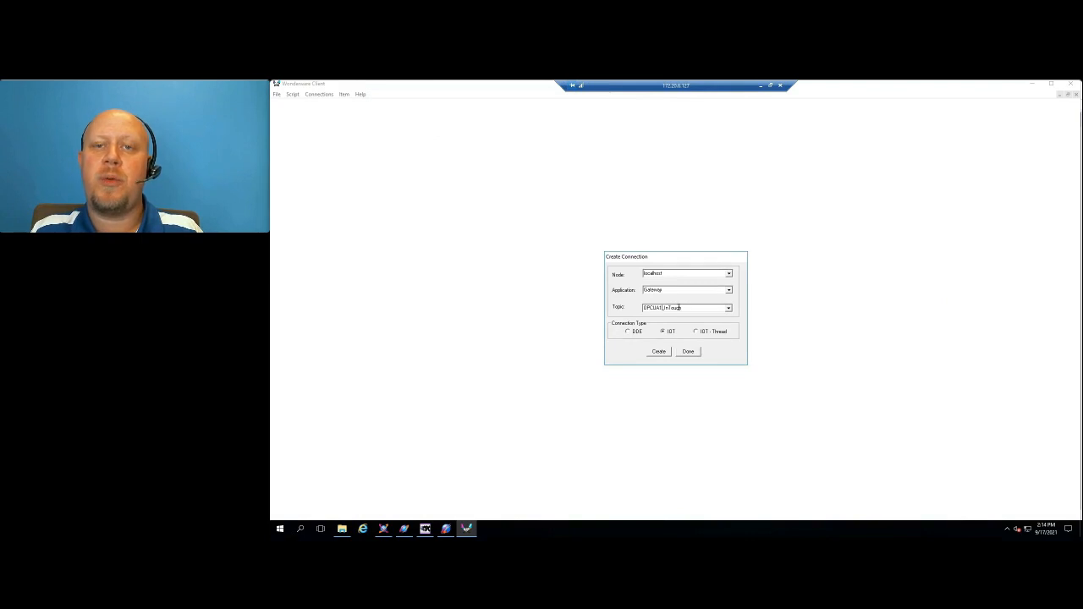
{"action": "left_click_drag", "start_coordinate": [688, 308], "coordinate": [667, 307]}
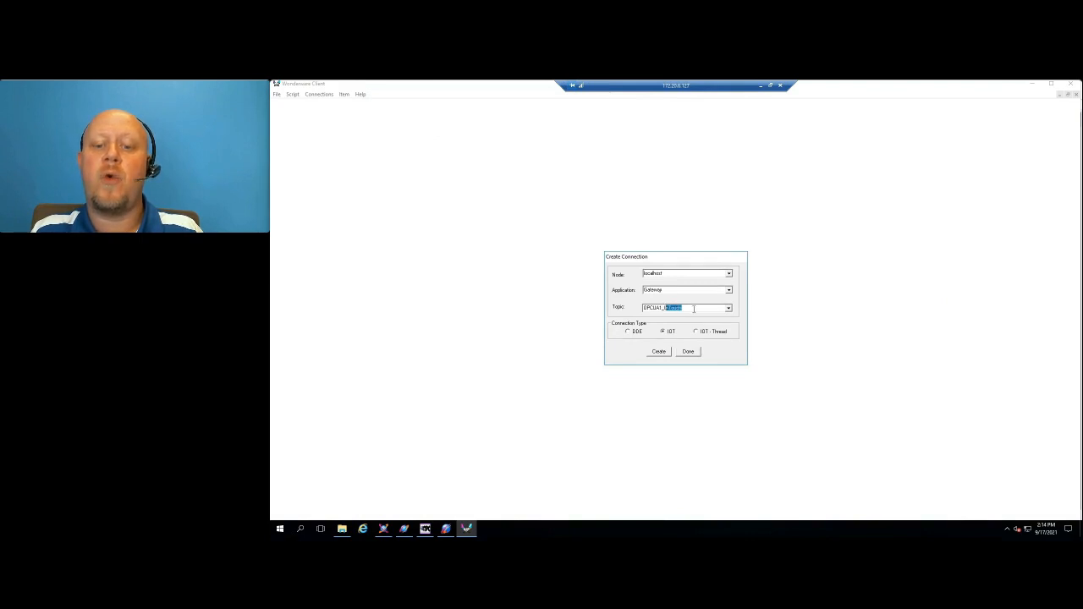
{"action": "key", "text": "BackSpace"}
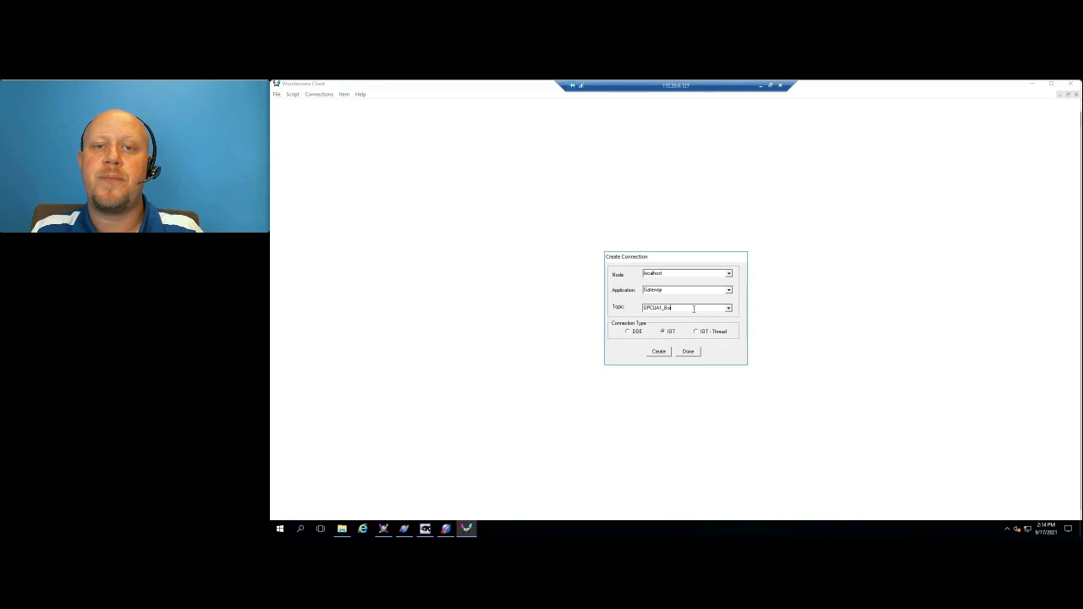
{"action": "left_click", "coordinate": [660, 352]}
{"action": "left_click", "coordinate": [688, 352]}
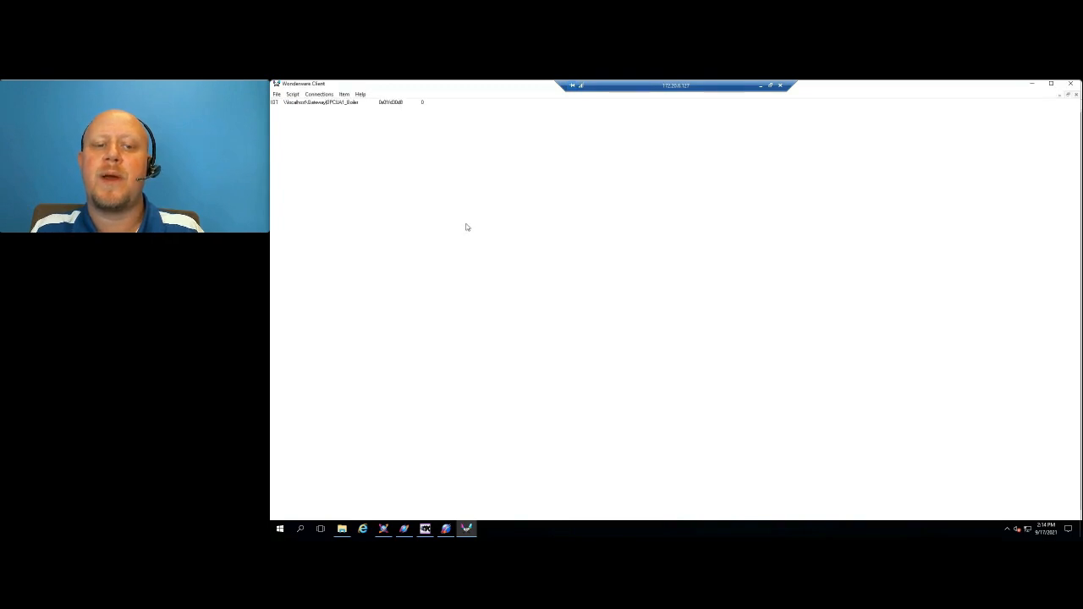
Paste the copied Boiler i=156 item name for the OPCUA1_Boiler connection and subscribe to it with AdviseEx.
{"action": "left_click", "coordinate": [345, 95]}
{"action": "double_click", "coordinate": [638, 336]}
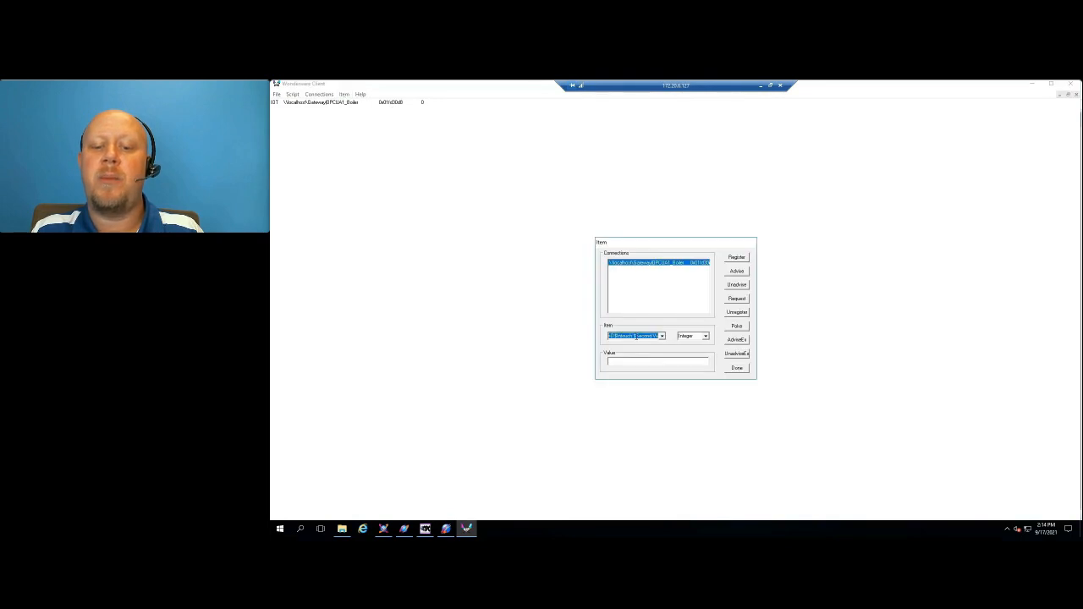
{"action": "right_click", "coordinate": [636, 337]}
{"action": "left_click", "coordinate": [658, 375]}
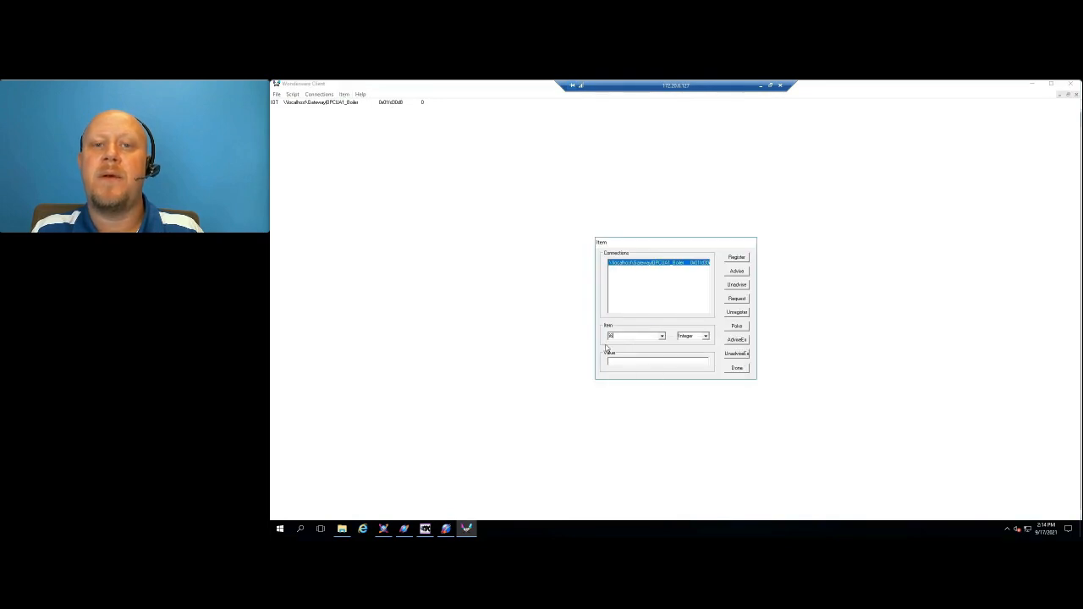
{"action": "left_click_drag", "start_coordinate": [552, 334], "coordinate": [476, 339]}
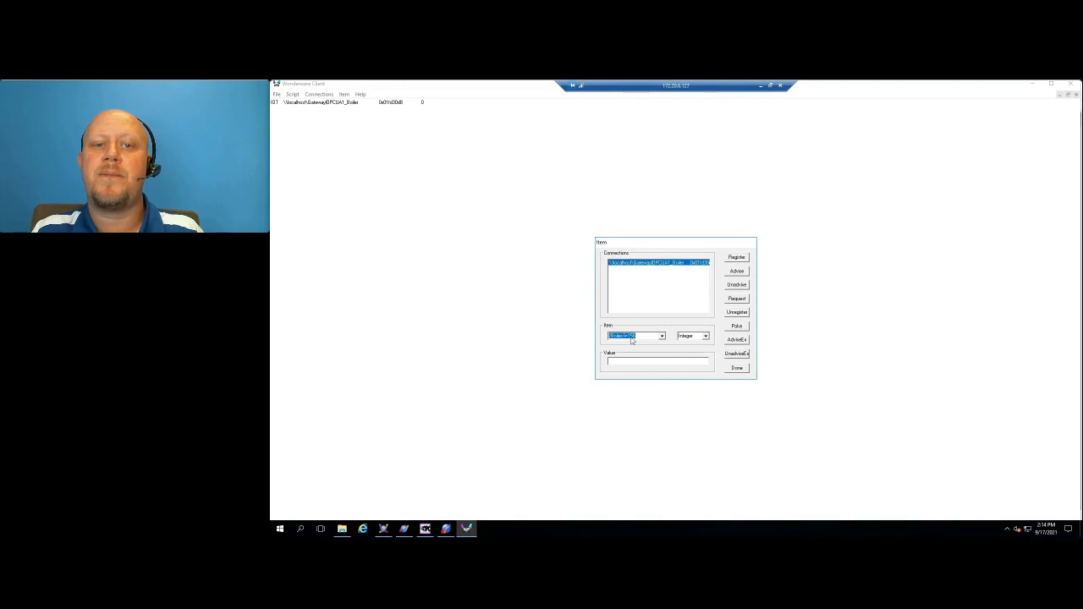
{"action": "left_click", "coordinate": [735, 339]}
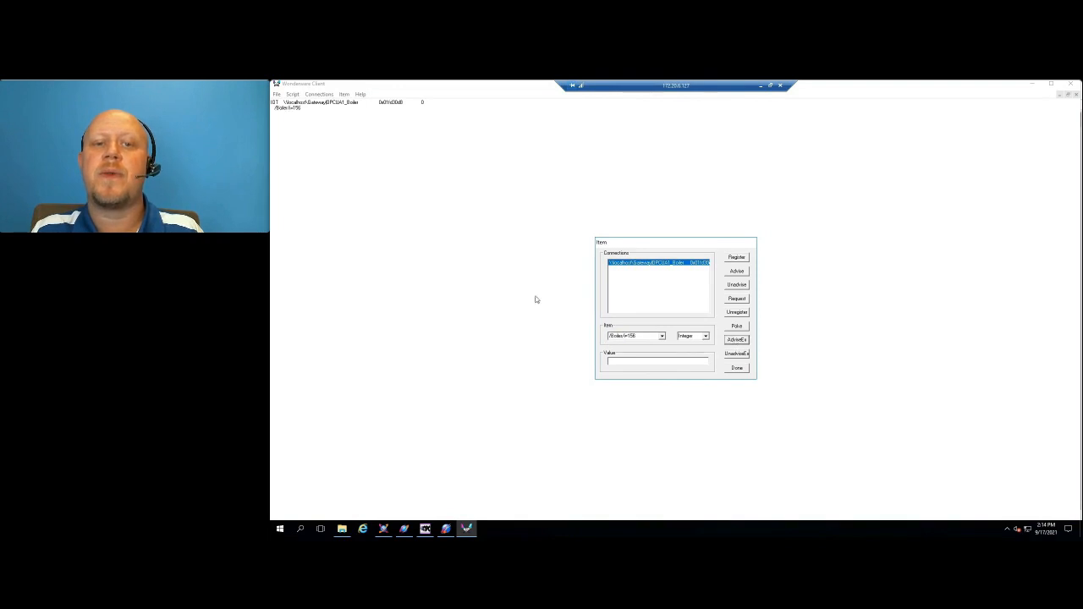
Switch to the System Management Console and copy the name of the Boiler group's second device item, i=164.
{"action": "left_click", "coordinate": [446, 530]}
{"action": "double_click", "coordinate": [472, 165]}
{"action": "right_click", "coordinate": [472, 165]}
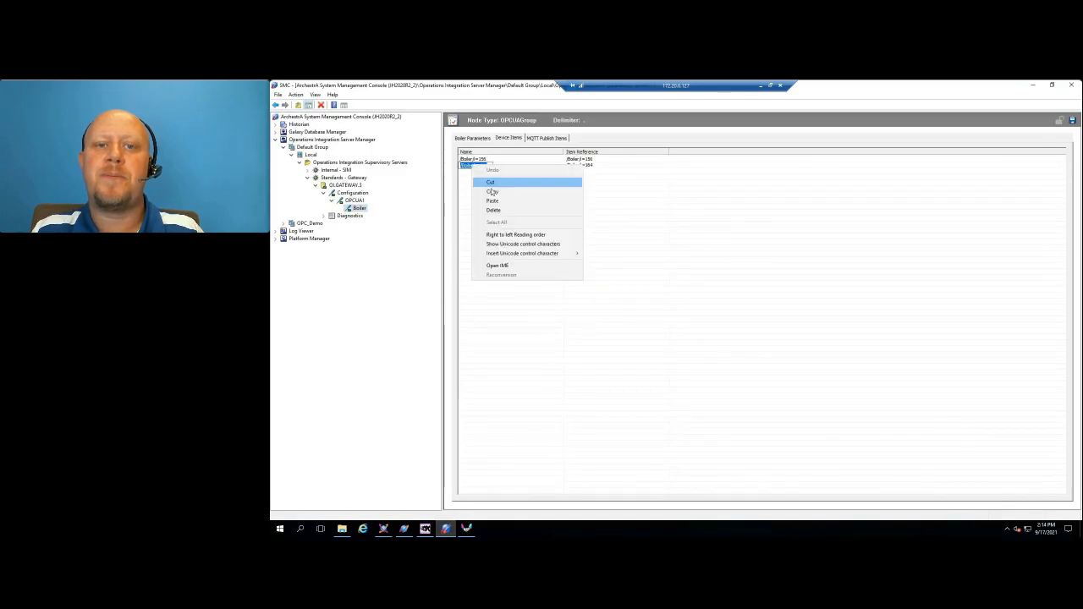
{"action": "left_click", "coordinate": [492, 192]}
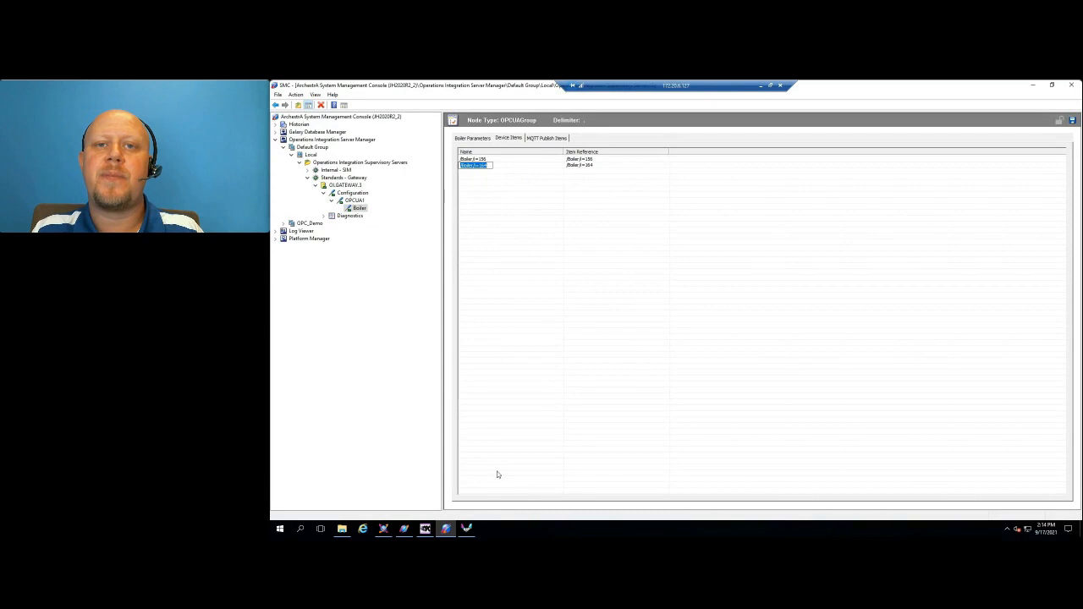
Back in Wonderware Client, replace the item with the copied Boiler i=164 name, subscribe with AdviseEx, and close the item dialog.
{"action": "mouse_move", "coordinate": [455, 531]}
{"action": "left_click", "coordinate": [466, 528]}
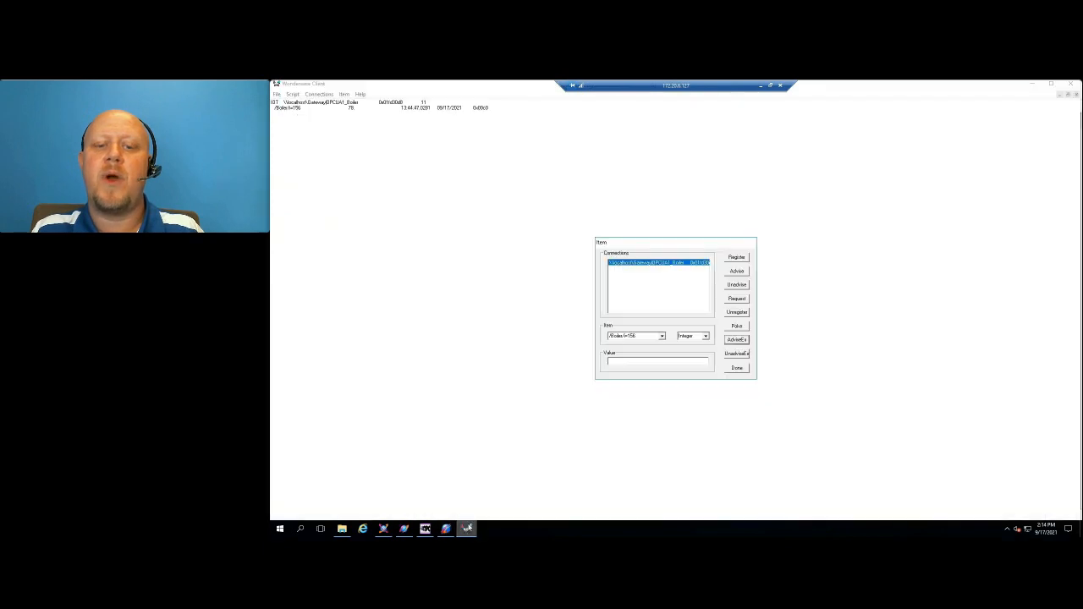
{"action": "double_click", "coordinate": [636, 336]}
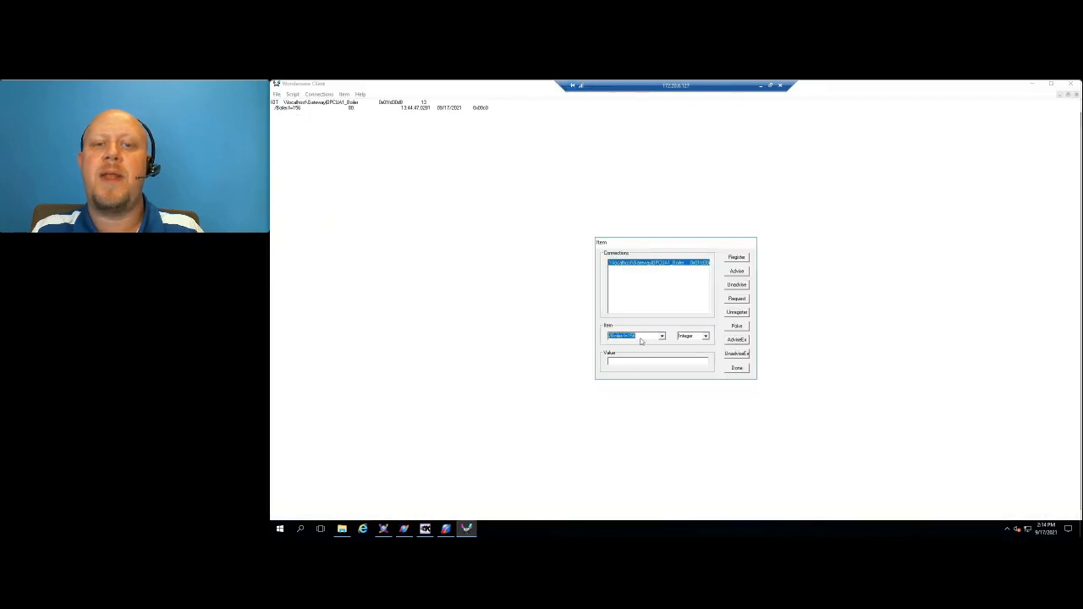
{"action": "right_click", "coordinate": [639, 335]}
{"action": "left_click", "coordinate": [653, 368]}
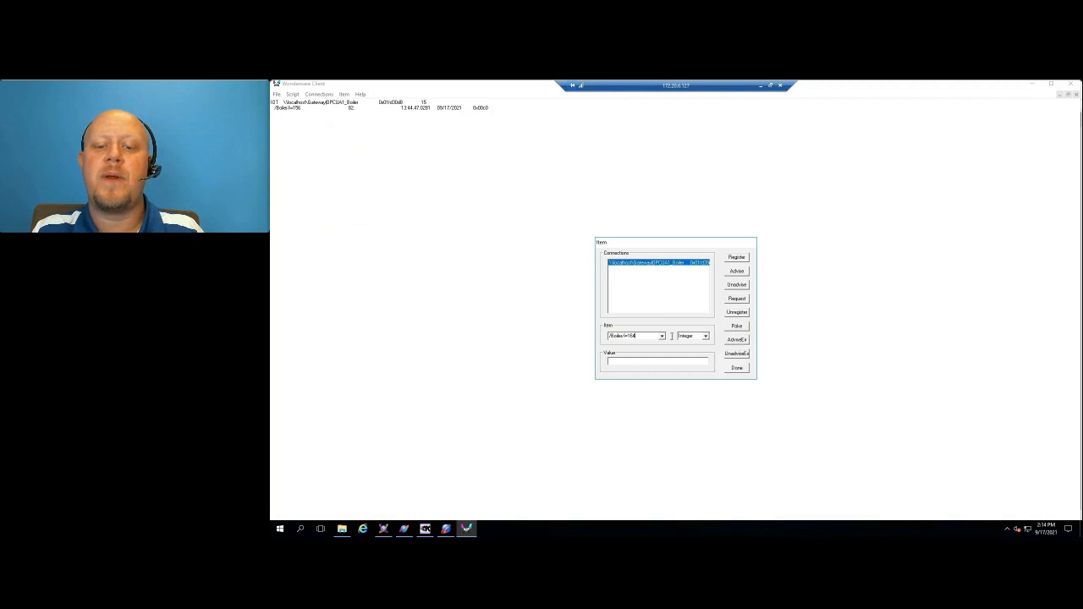
{"action": "left_click", "coordinate": [736, 339]}
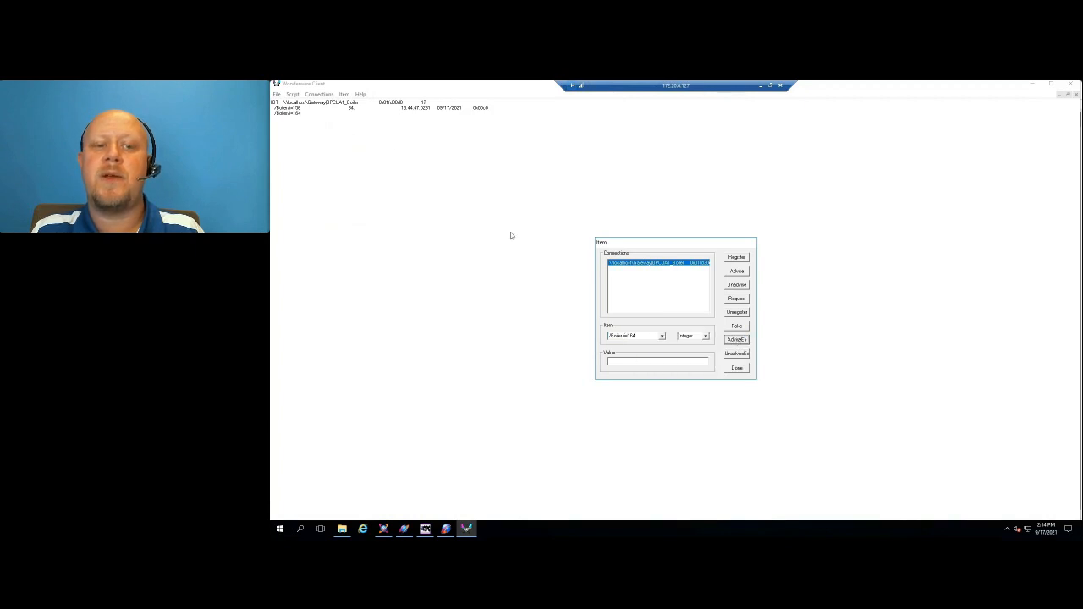
{"action": "left_click", "coordinate": [741, 370]}
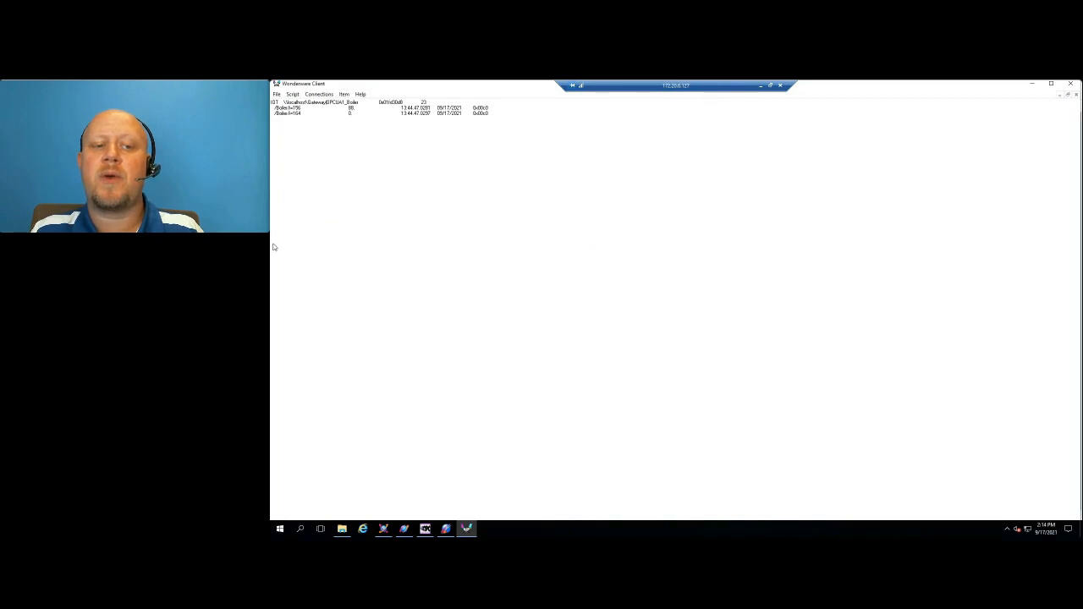
Return to the System Management Console, open the OI.GATEWAY.3 Configuration node and save the changed Boiler group configuration.
{"action": "left_click", "coordinate": [445, 528]}
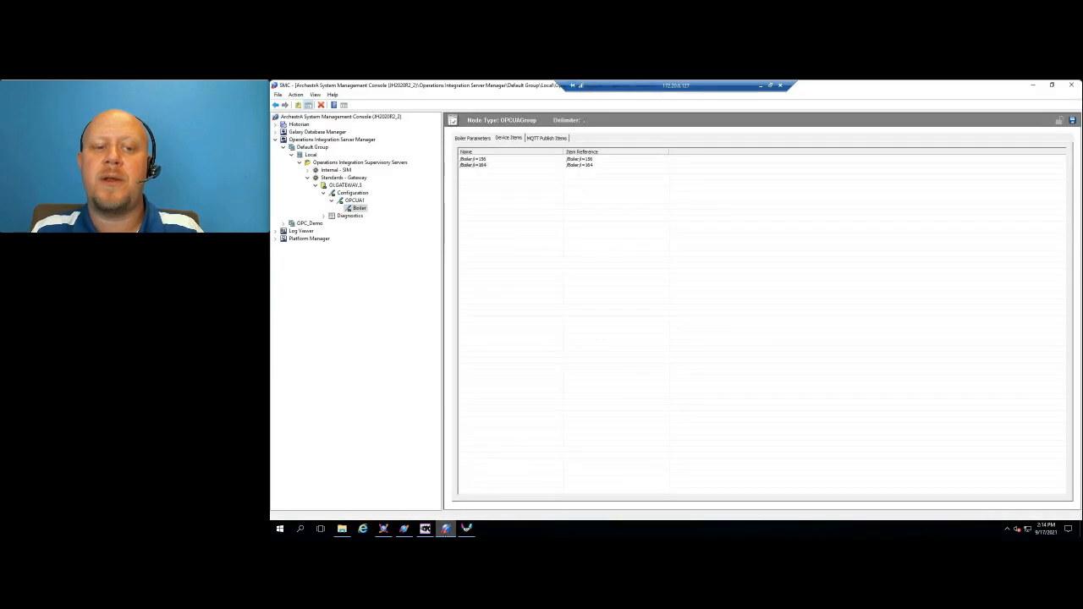
{"action": "left_click", "coordinate": [350, 197]}
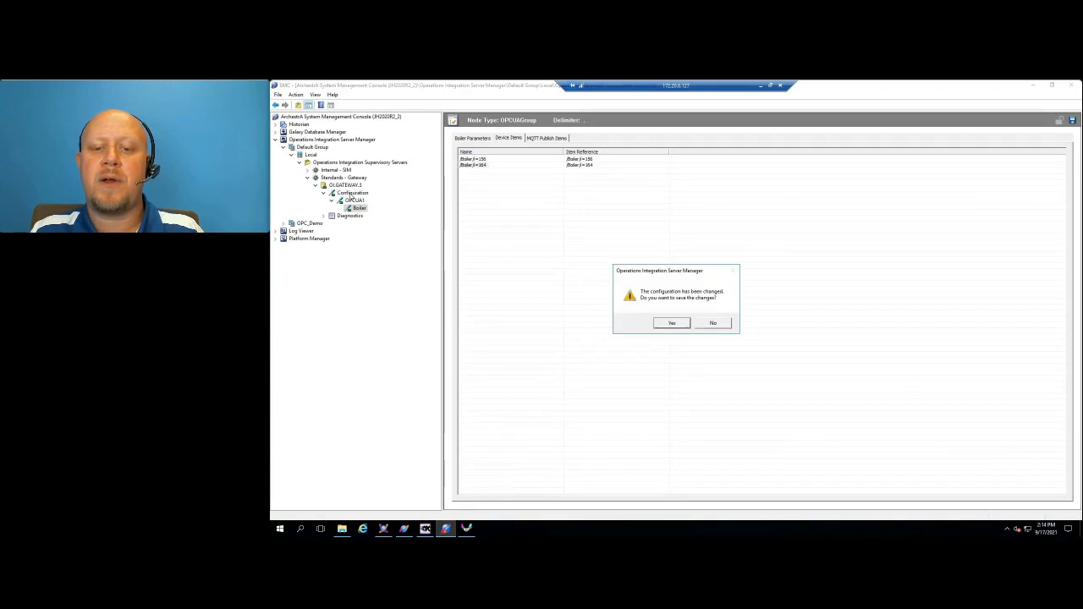
{"action": "left_click", "coordinate": [672, 324]}
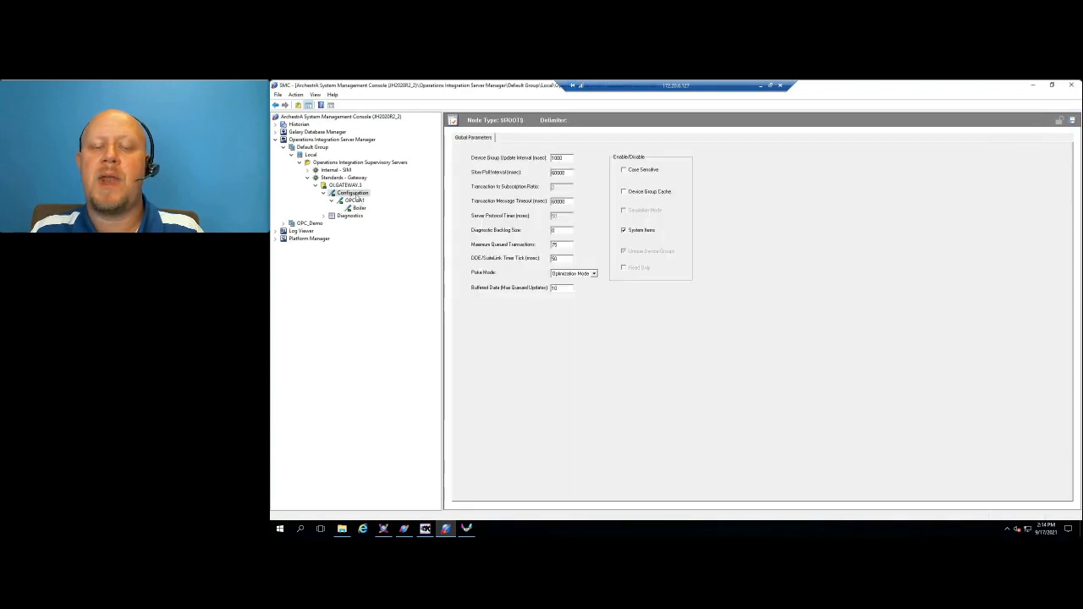
Add a second OPCUA connection under Configuration and name it OPCUA2.
{"action": "right_click", "coordinate": [356, 193]}
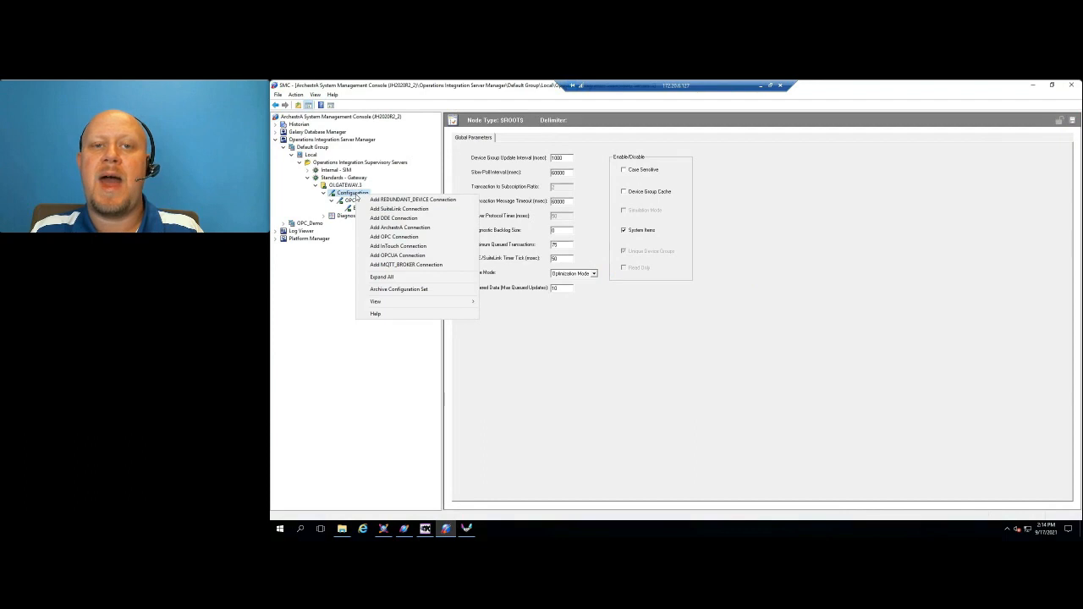
{"action": "left_click", "coordinate": [397, 255]}
{"action": "type", "text": "OPCUA"}
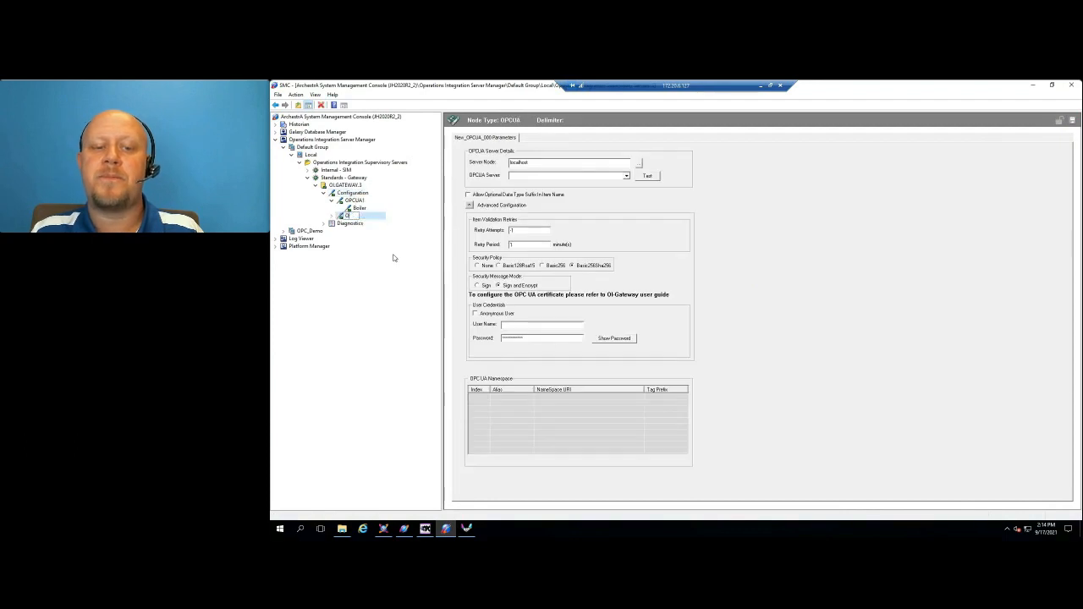
{"action": "type", "text": "2"}
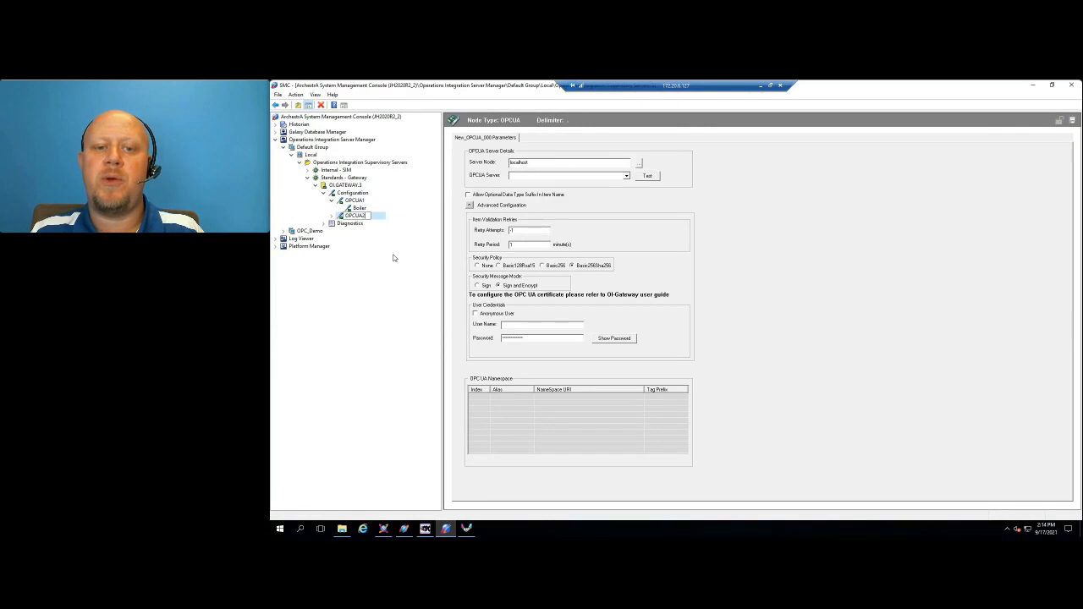
{"action": "key", "text": "Return"}
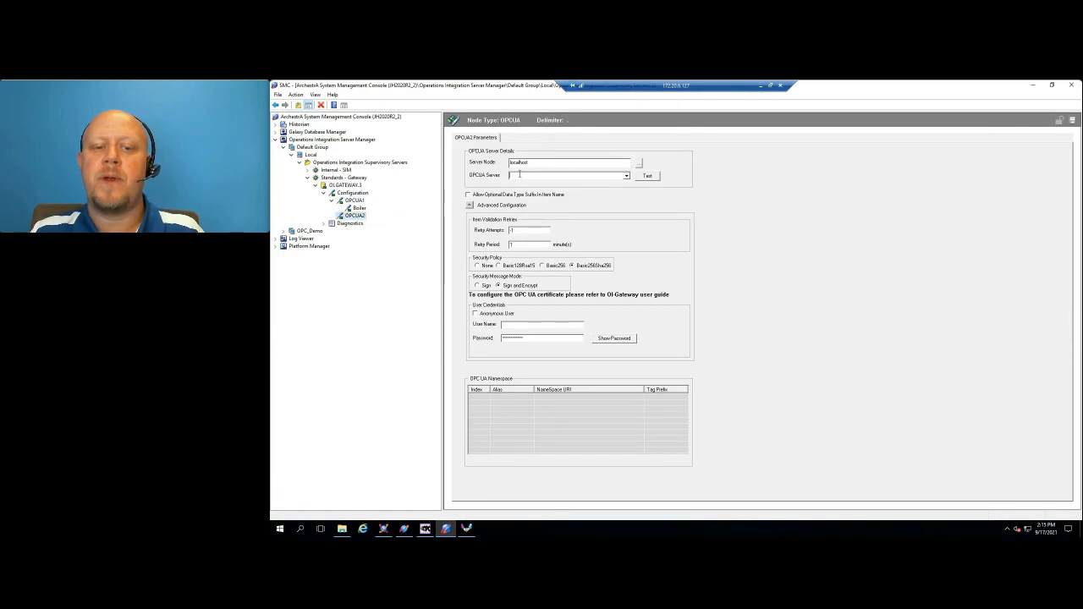
Launch InTouch HMI Application Manager from the AVEVA InTouch HMI program group.
{"action": "left_click", "coordinate": [281, 528]}
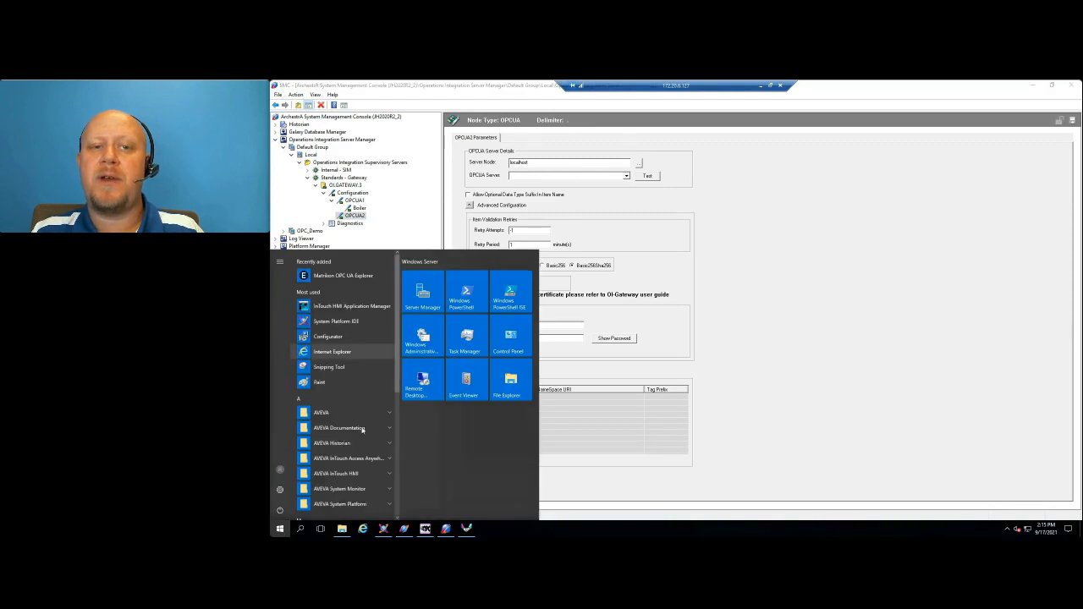
{"action": "left_click", "coordinate": [369, 472]}
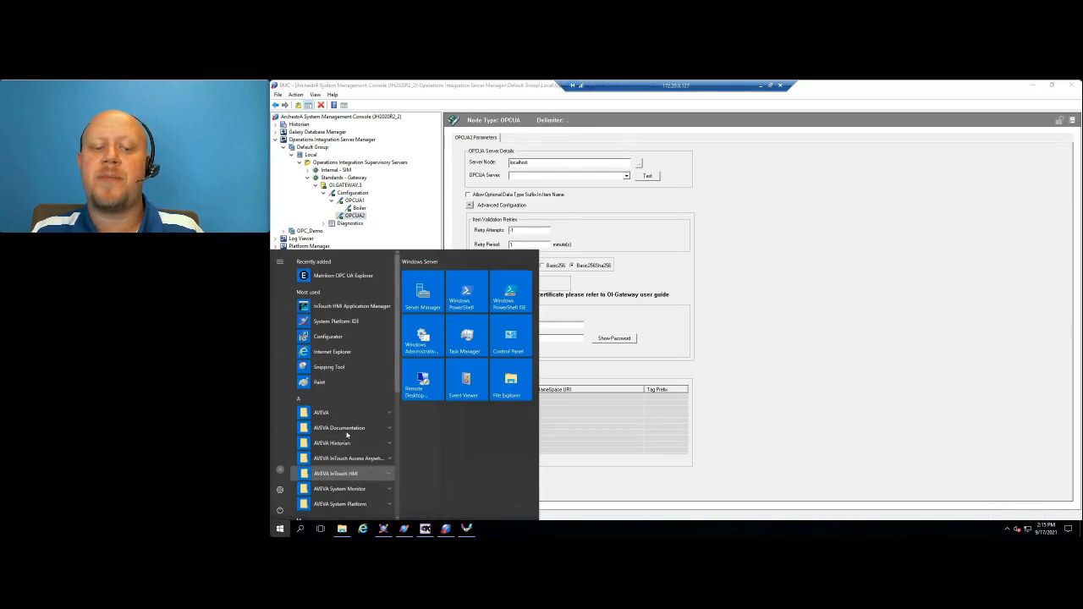
{"action": "scroll", "coordinate": [362, 457], "scroll_direction": "down", "scroll_amount": 3}
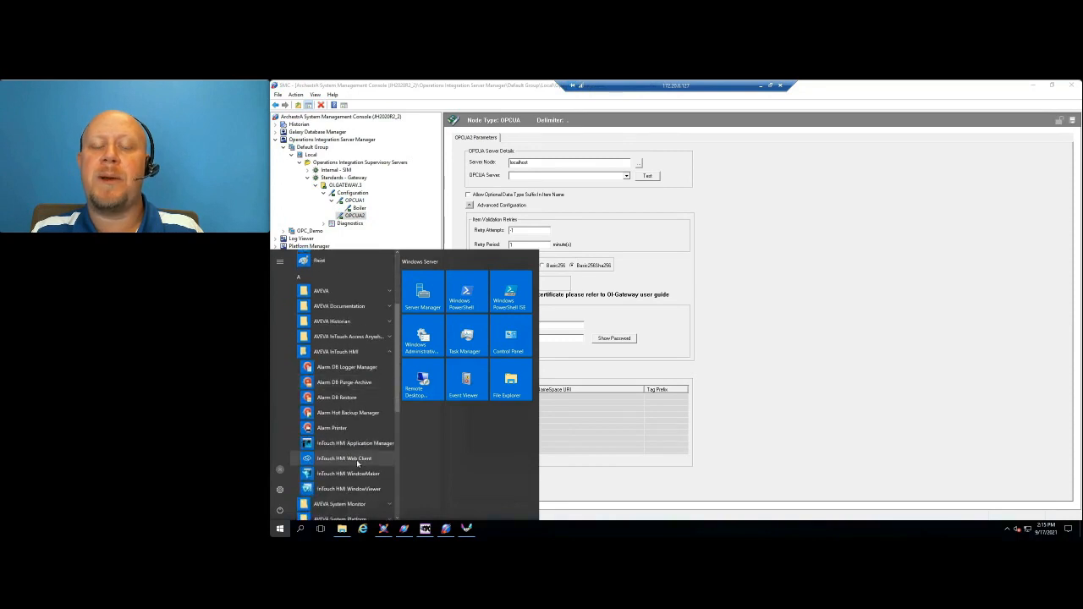
{"action": "left_click", "coordinate": [353, 445]}
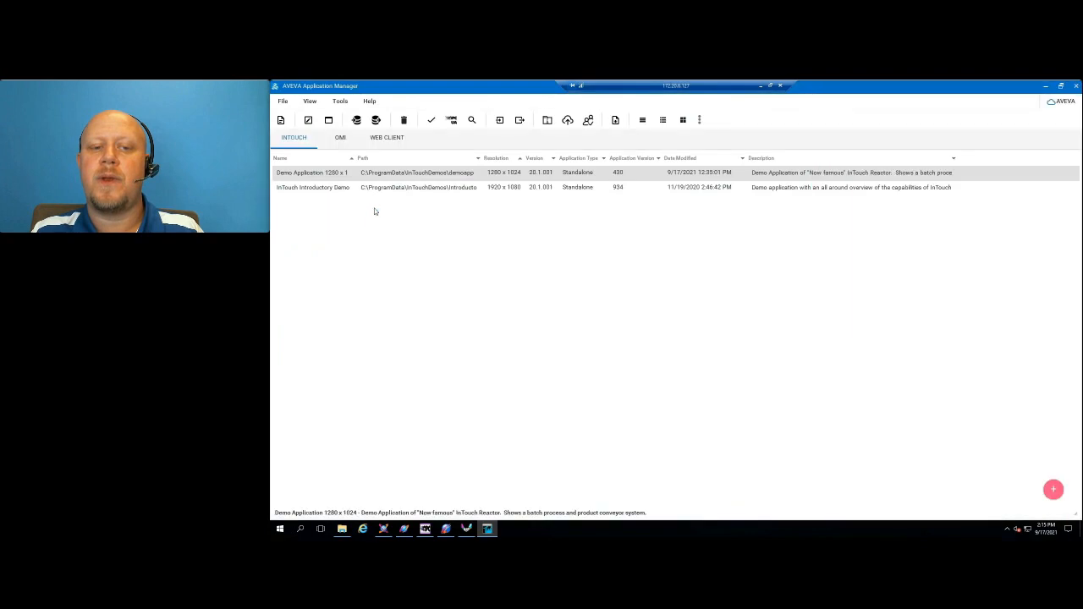
Turn off required encrypted communication for InTouch's OPC UA server, and run the 1280 x 1024 demo application in WindowViewer.
{"action": "left_click", "coordinate": [453, 119]}
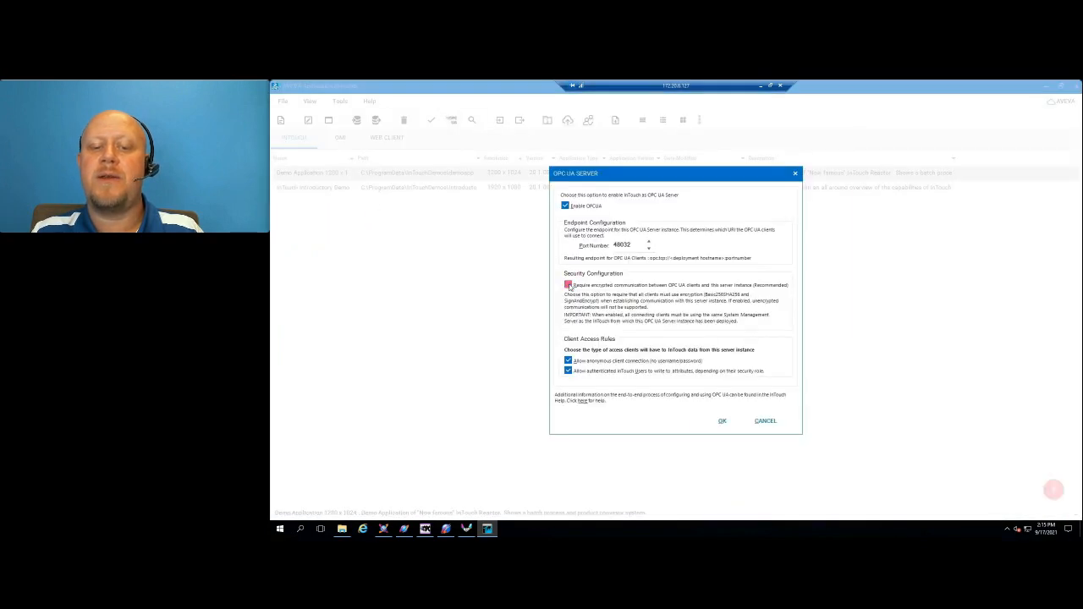
{"action": "left_click", "coordinate": [567, 285]}
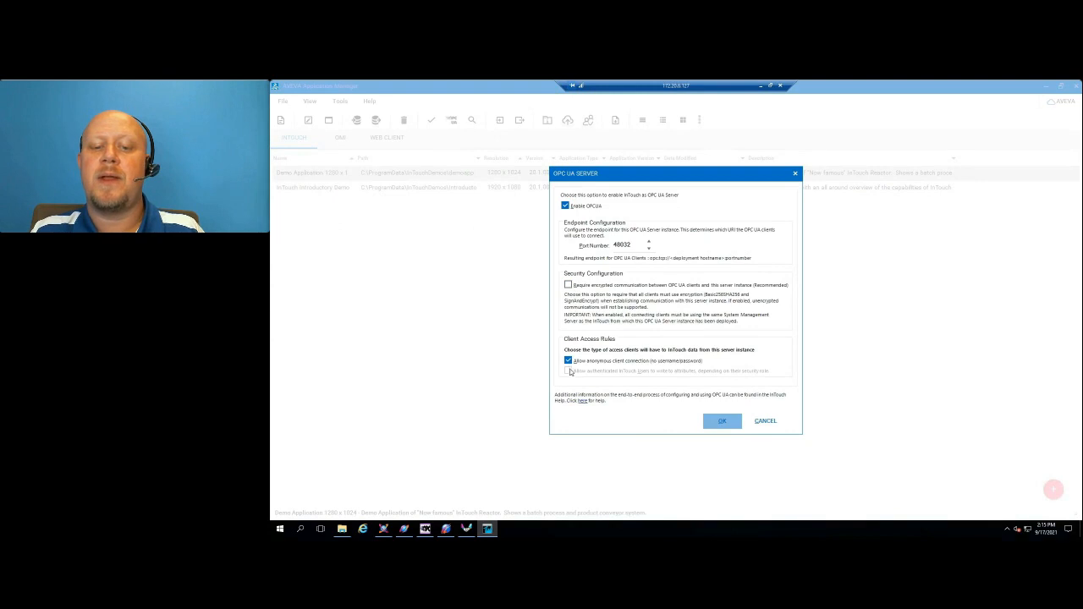
{"action": "left_click", "coordinate": [721, 421]}
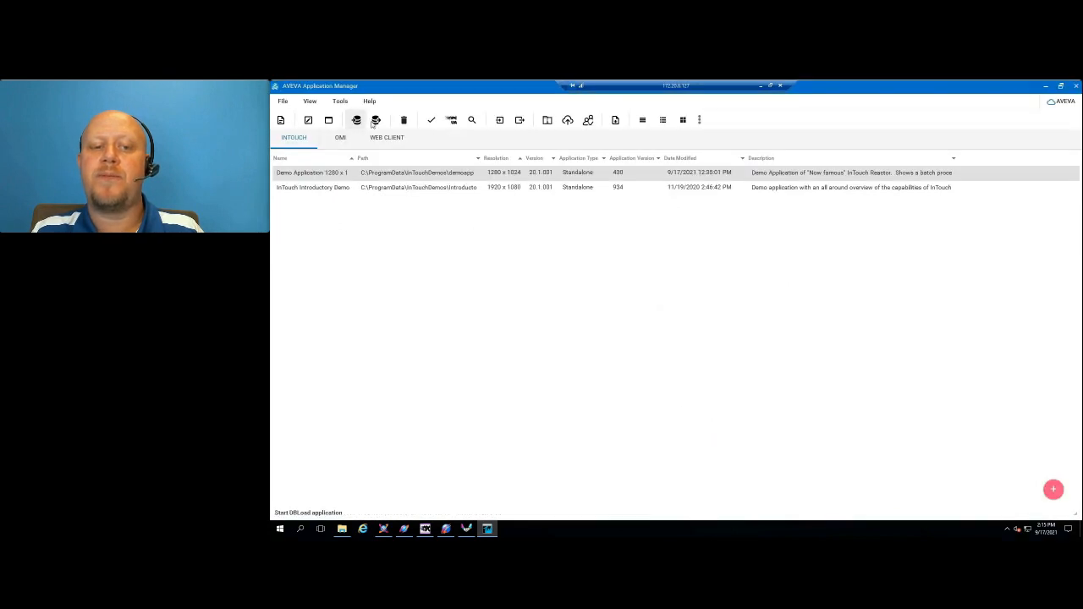
{"action": "left_click", "coordinate": [332, 120]}
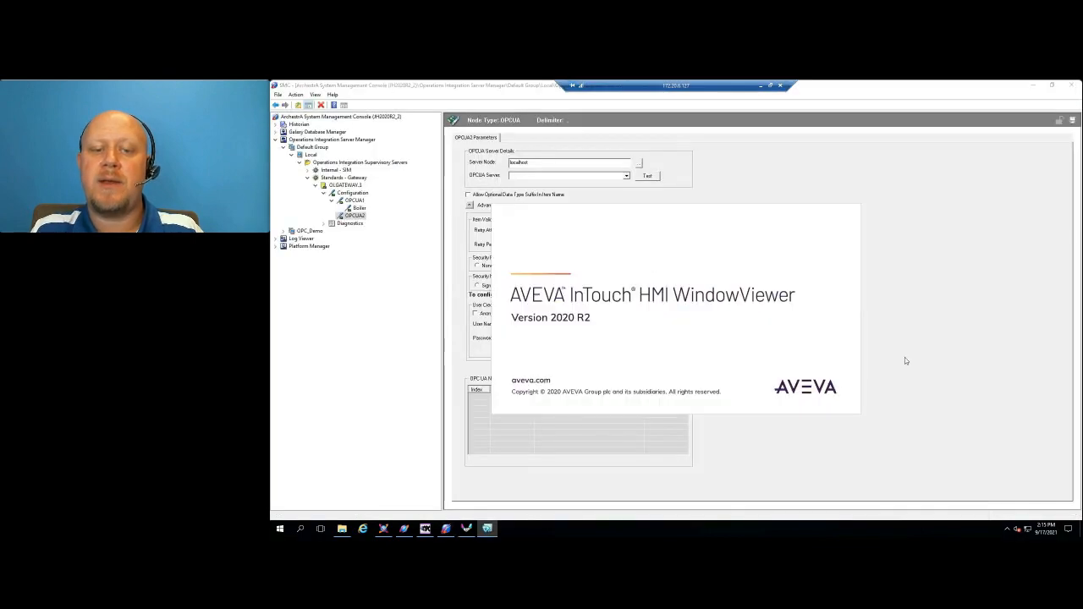
Set OPCUA2's server to opc.tcp://localhost:48032 with security policy None and Anonymous User, and bring up the running InTouch demo.
{"action": "left_click", "coordinate": [537, 176]}
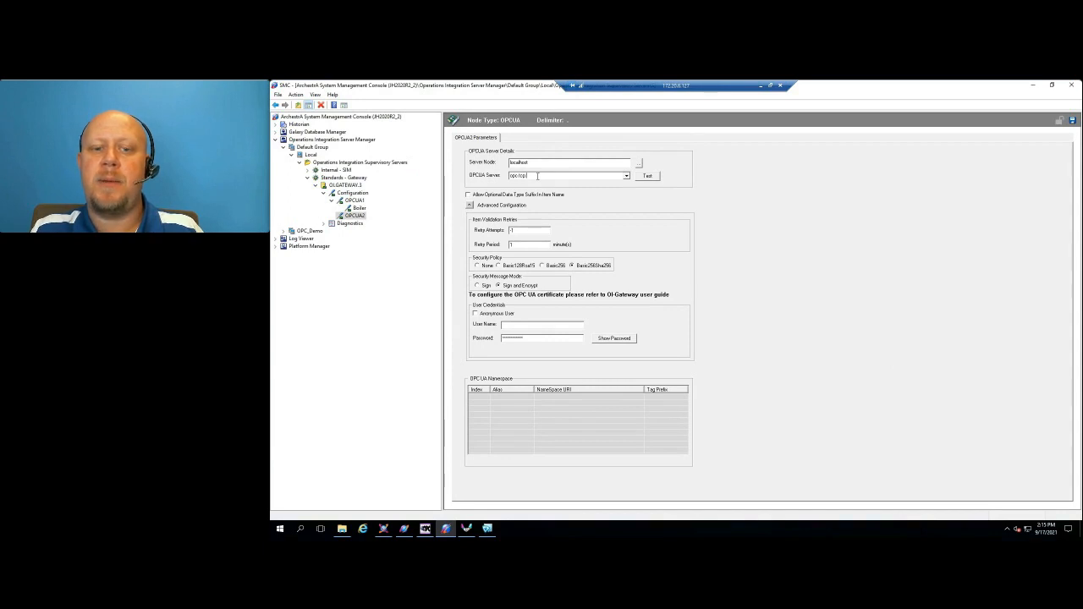
{"action": "type", "text": "opc.tcp://localhost:48032"}
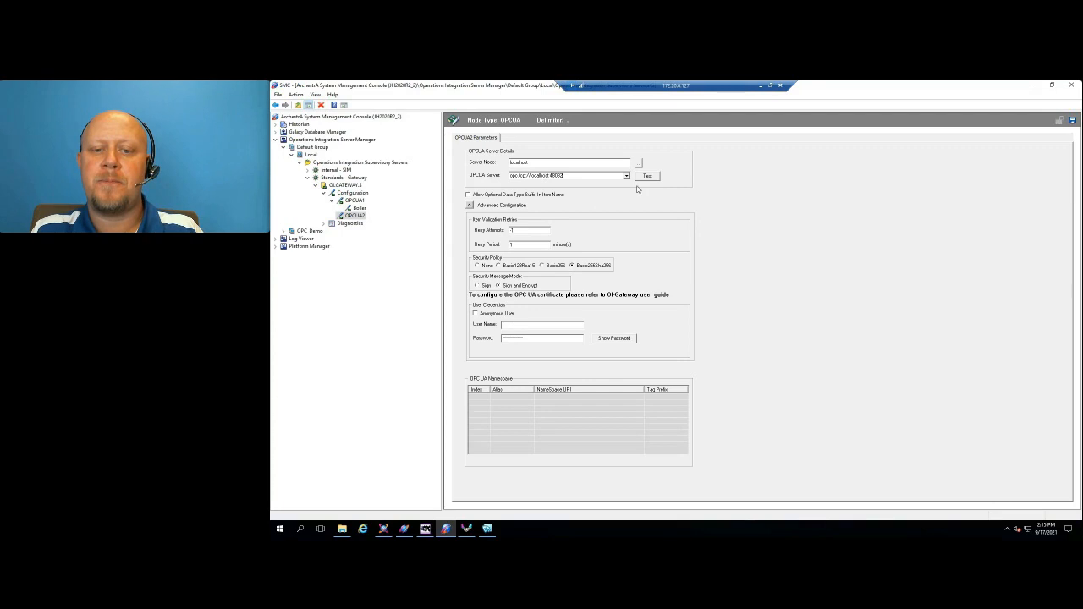
{"action": "left_click", "coordinate": [479, 267]}
{"action": "left_click", "coordinate": [475, 314]}
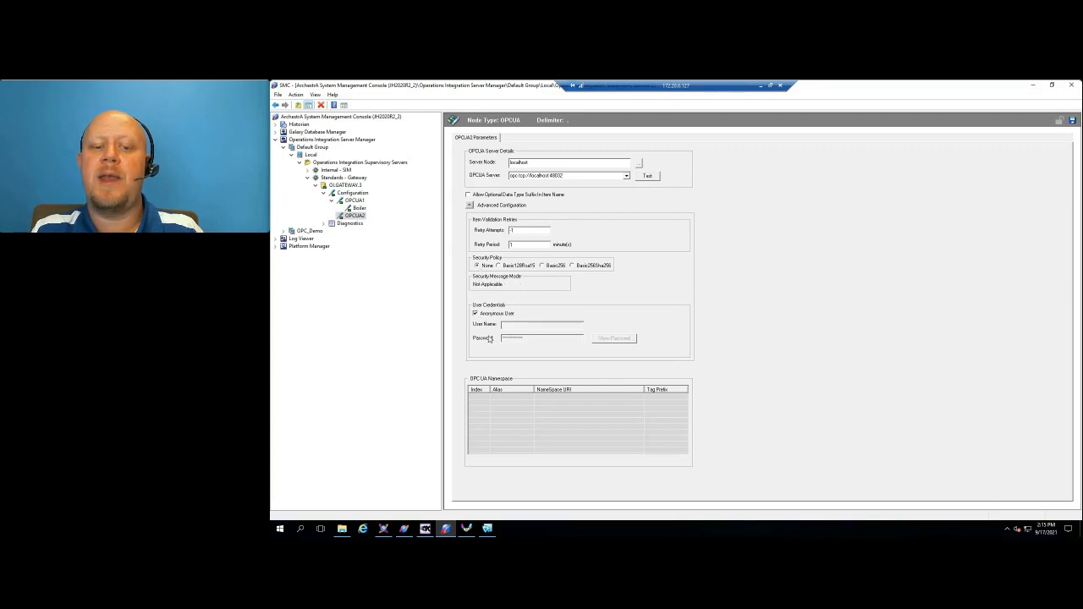
{"action": "left_click", "coordinate": [488, 527]}
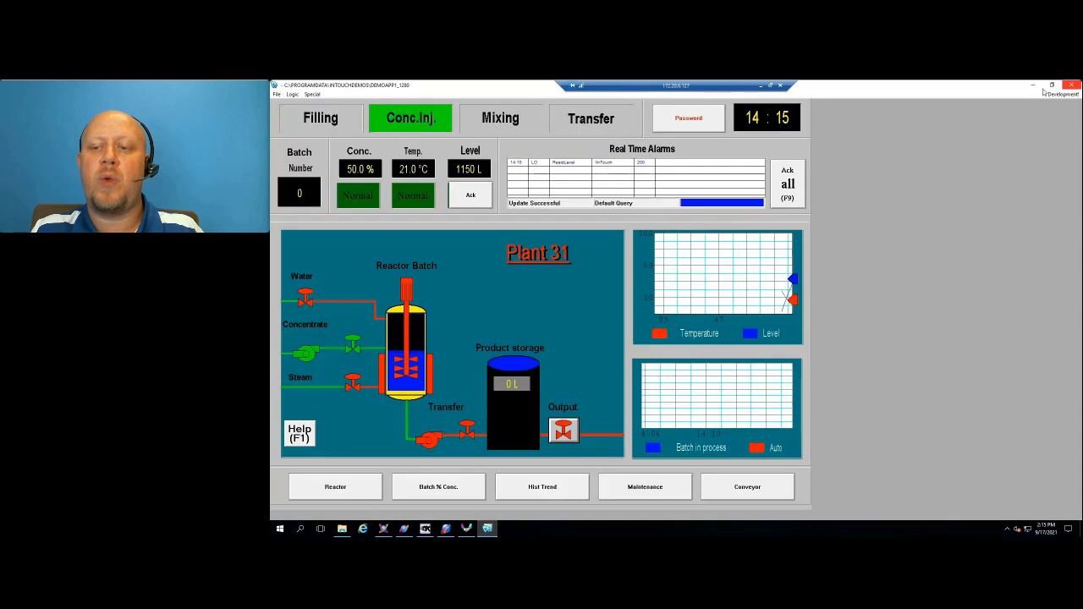
Switch to System Management Console, test OPCUA2's server connection to load its namespaces, and save the configuration.
{"action": "key", "text": "alt+Tab"}
{"action": "left_click", "coordinate": [647, 175]}
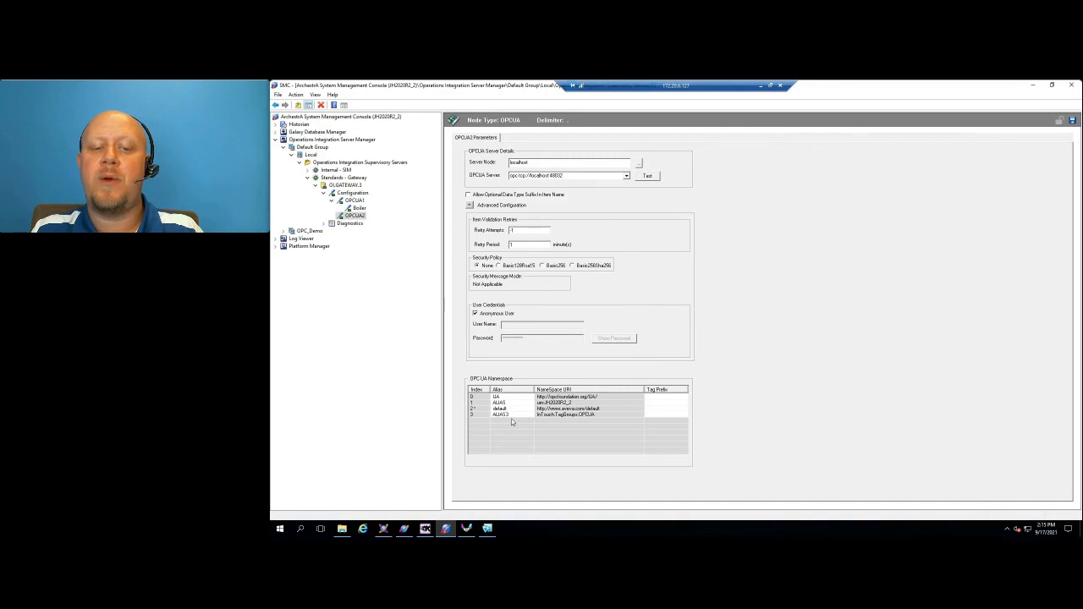
{"action": "left_click", "coordinate": [1073, 121]}
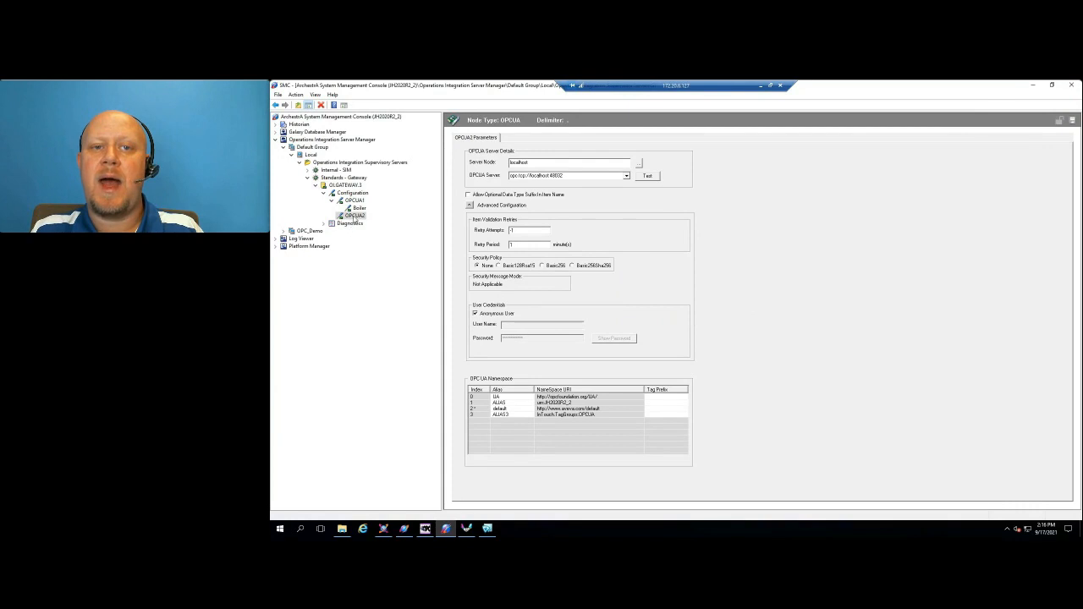
Add an OPCUA group under the OPCUA2 connection and name it InTouch.
{"action": "right_click", "coordinate": [355, 216]}
{"action": "left_click", "coordinate": [379, 244]}
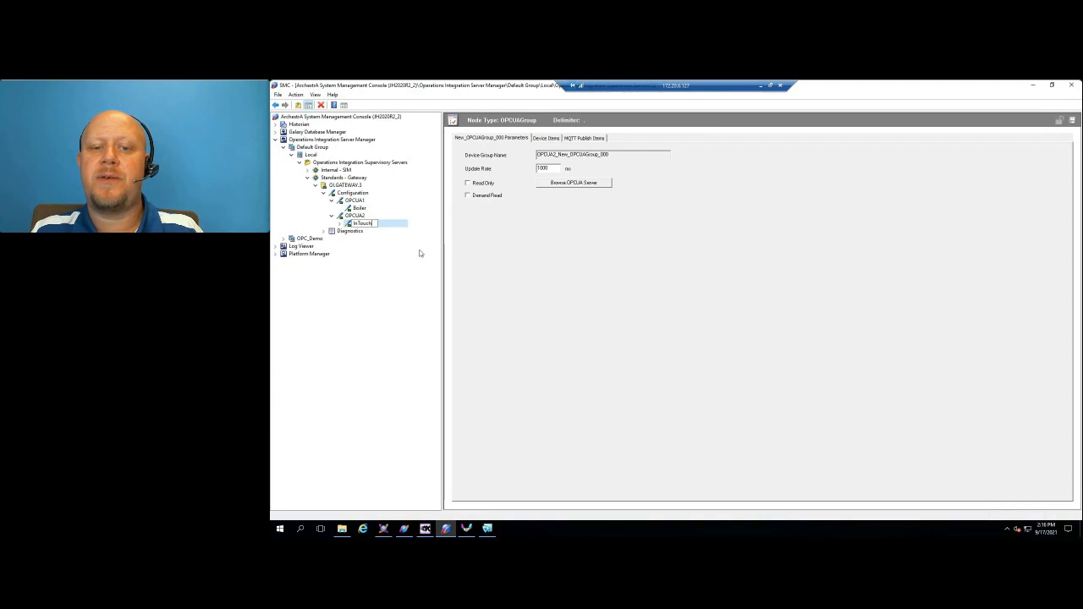
{"action": "type", "text": "InTouch"}
{"action": "key", "text": "Return"}
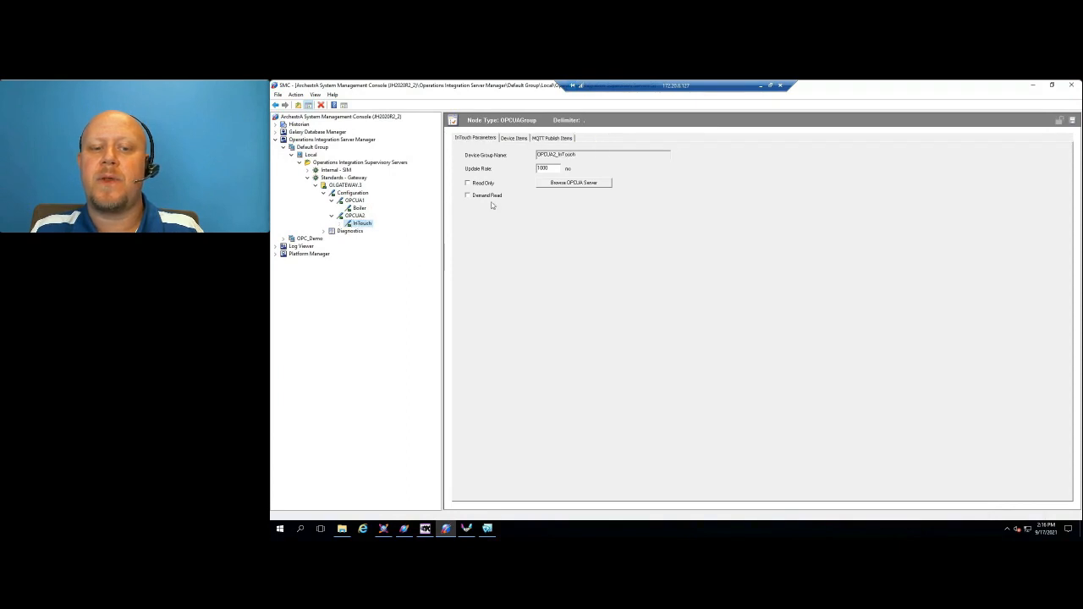
Try to bring the $Second tag from InTouch Alarm Groups into the InTouch group, and check its device items.
{"action": "left_click", "coordinate": [564, 184]}
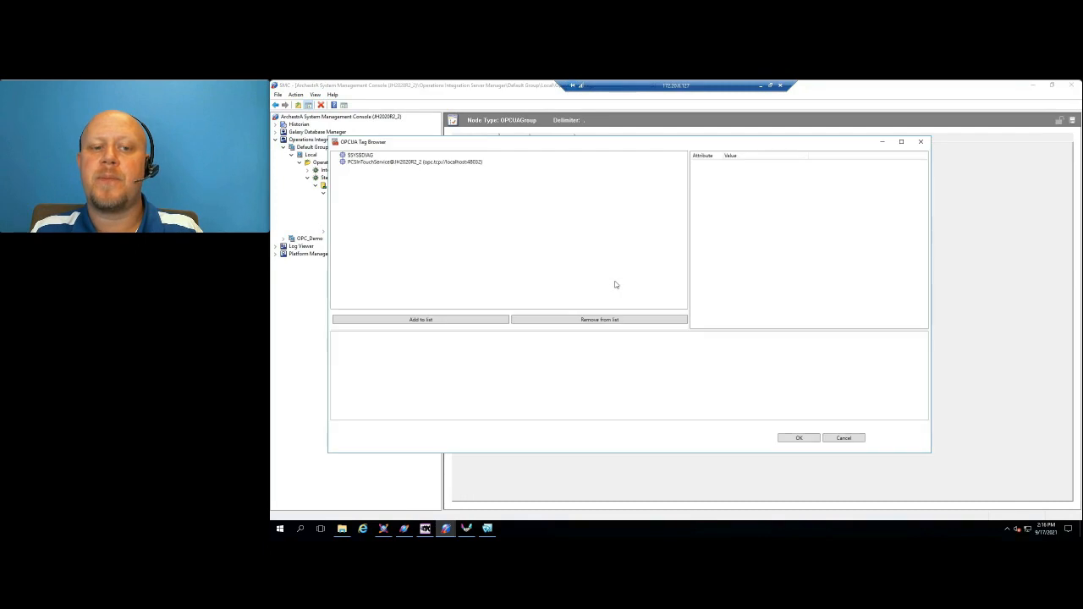
{"action": "left_click", "coordinate": [380, 162]}
{"action": "left_click", "coordinate": [337, 162]}
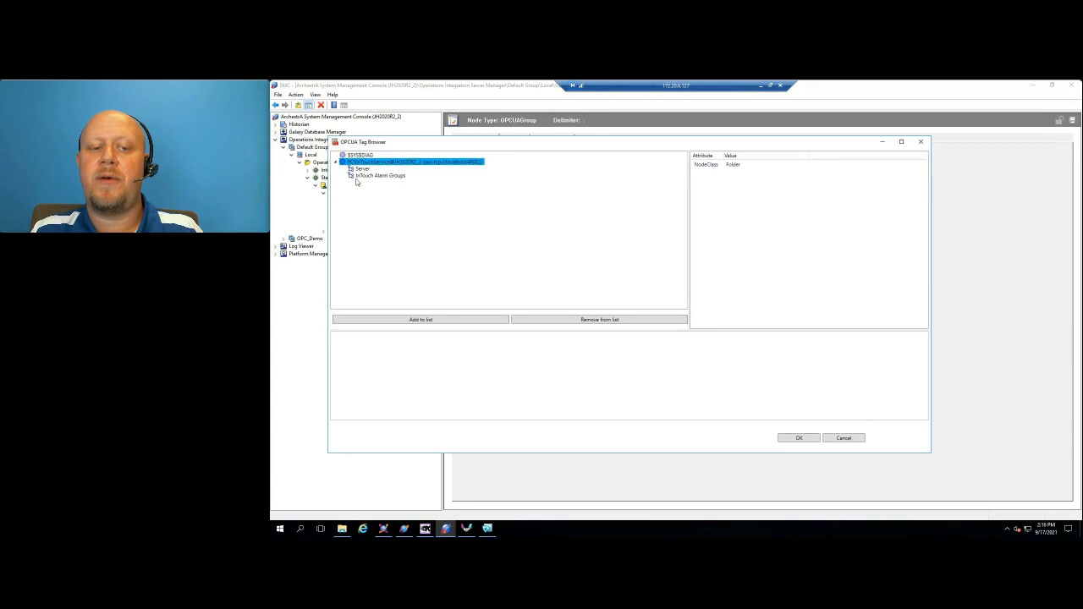
{"action": "left_click", "coordinate": [358, 176]}
{"action": "left_click", "coordinate": [344, 175]}
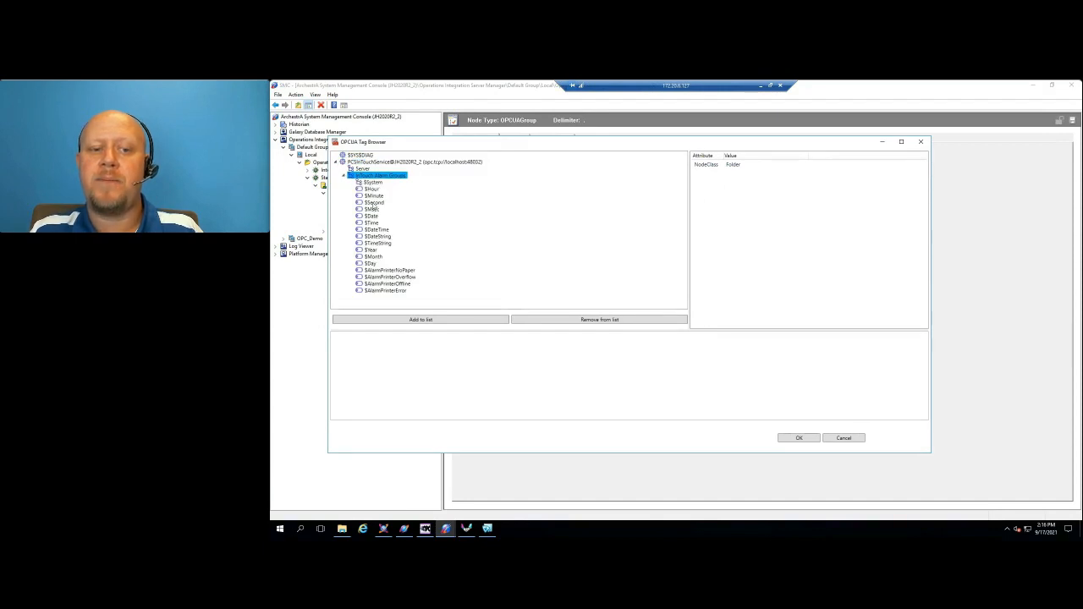
{"action": "left_click", "coordinate": [375, 203]}
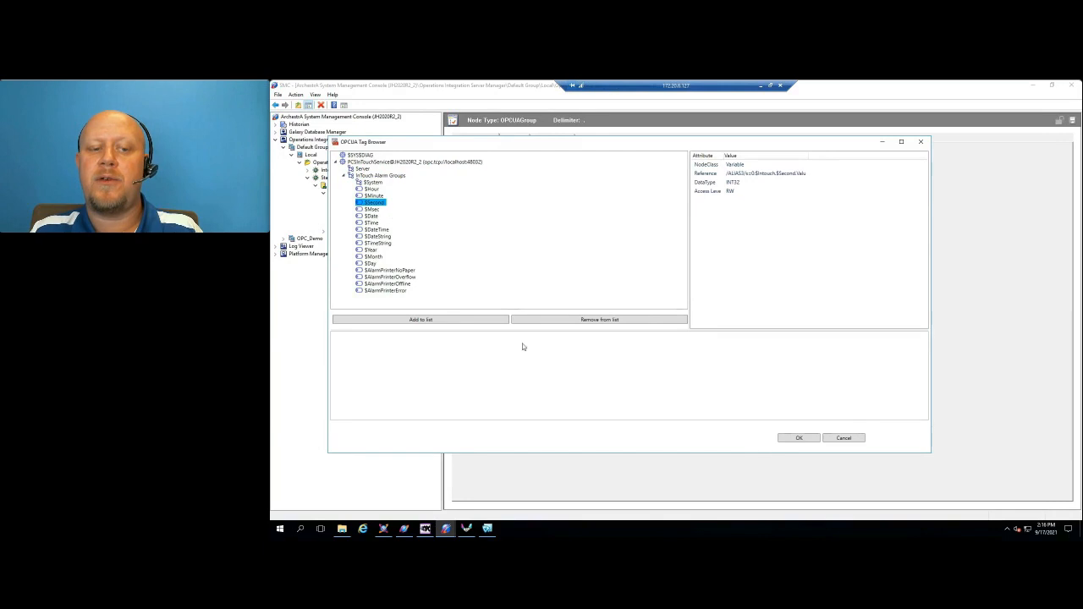
{"action": "left_click", "coordinate": [794, 440]}
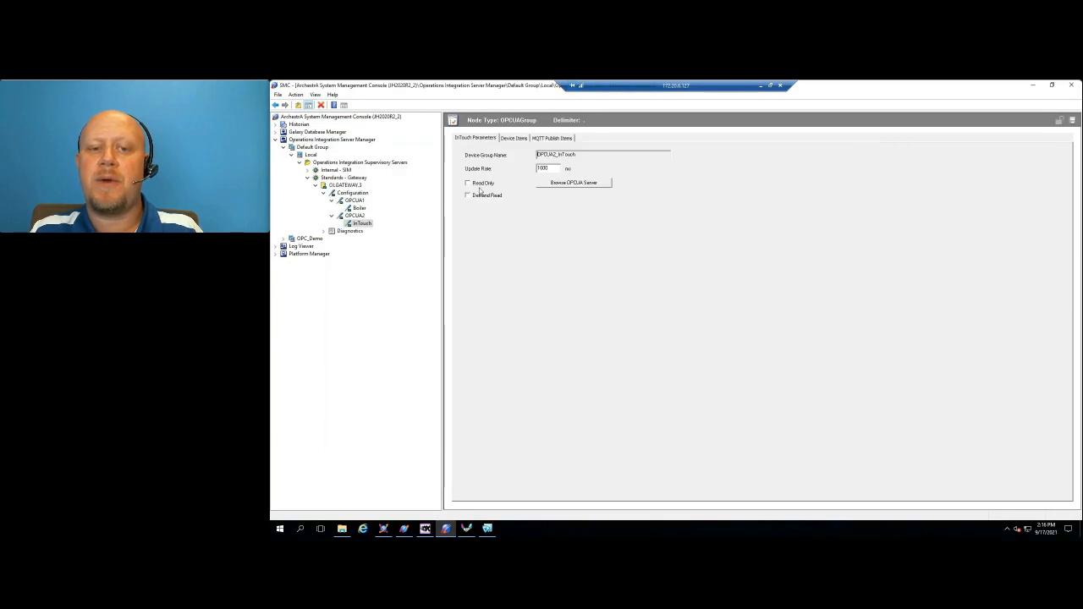
{"action": "left_click", "coordinate": [515, 138]}
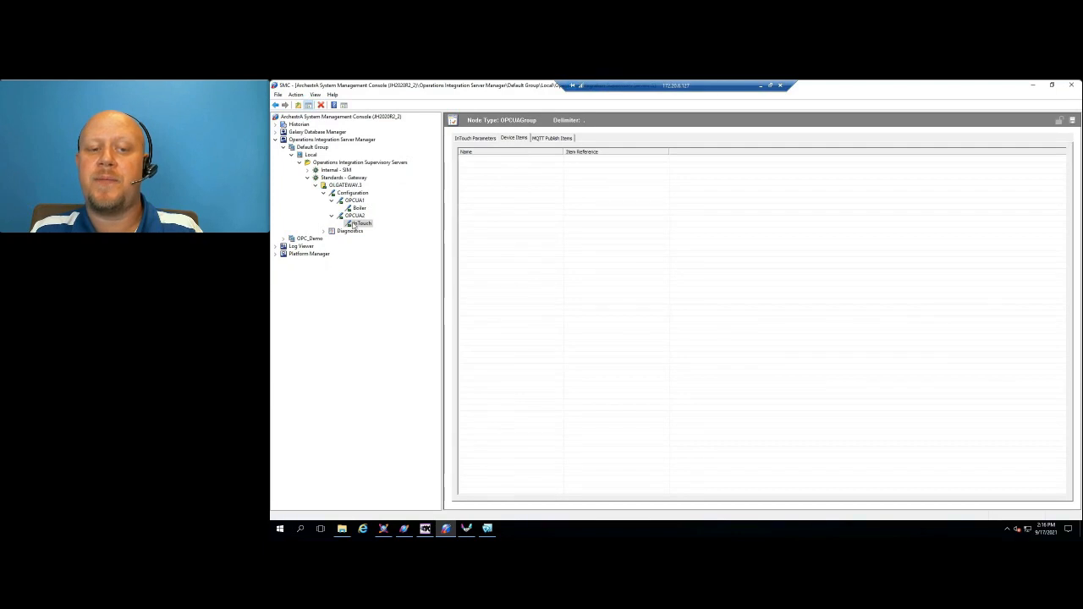
{"action": "left_click", "coordinate": [470, 139]}
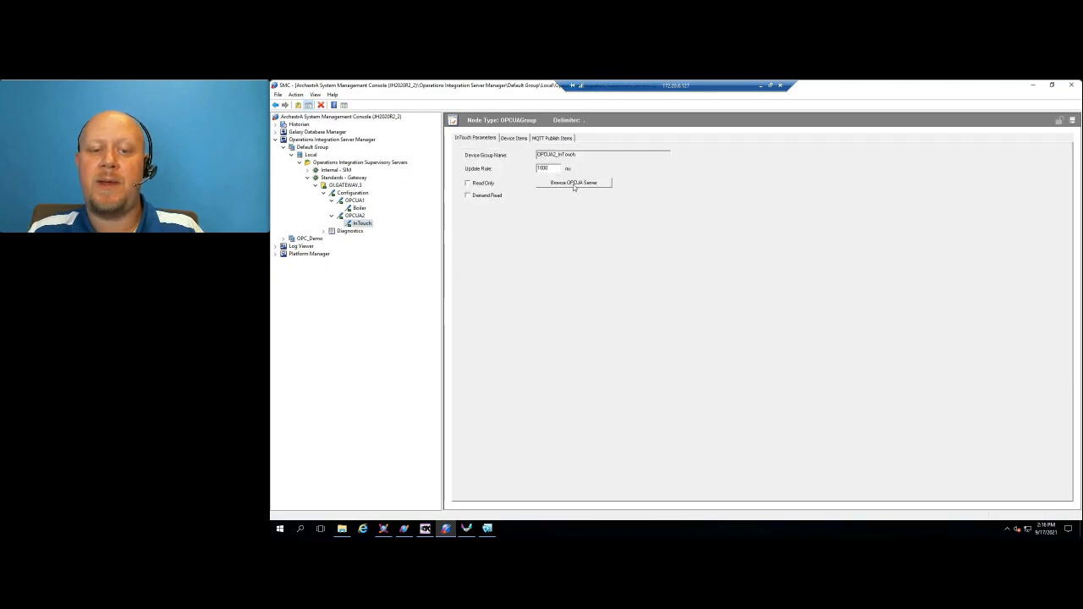
Browse the OPCUA server's InTouch Alarm Groups and add the $Second tag to the InTouch group's items.
{"action": "left_click", "coordinate": [573, 183]}
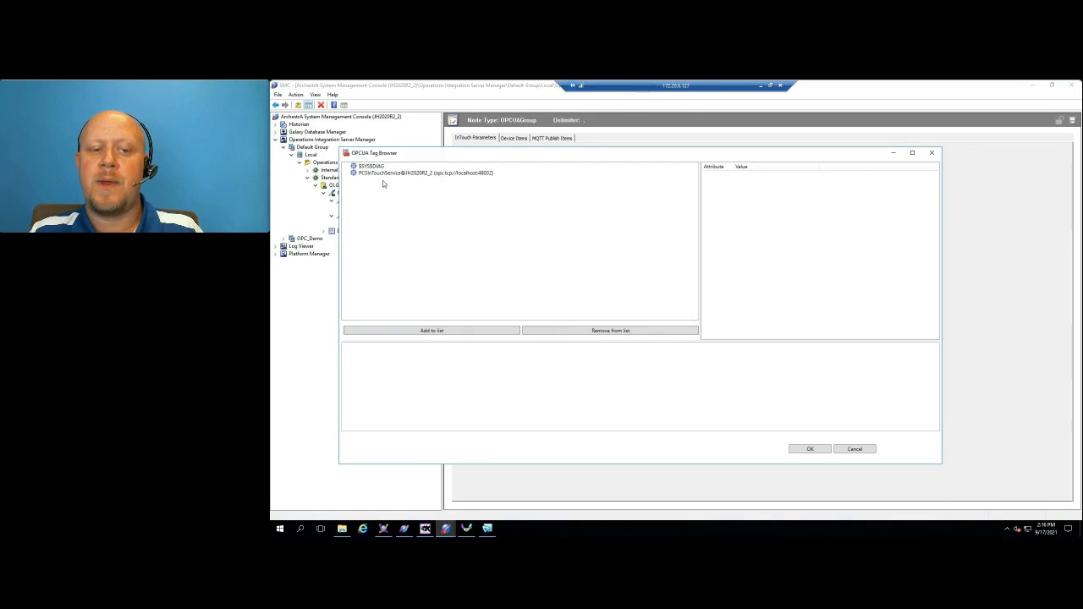
{"action": "left_click", "coordinate": [354, 174]}
{"action": "left_click", "coordinate": [355, 187]}
{"action": "left_click", "coordinate": [355, 188]}
{"action": "left_click", "coordinate": [385, 214]}
{"action": "left_click", "coordinate": [430, 331]}
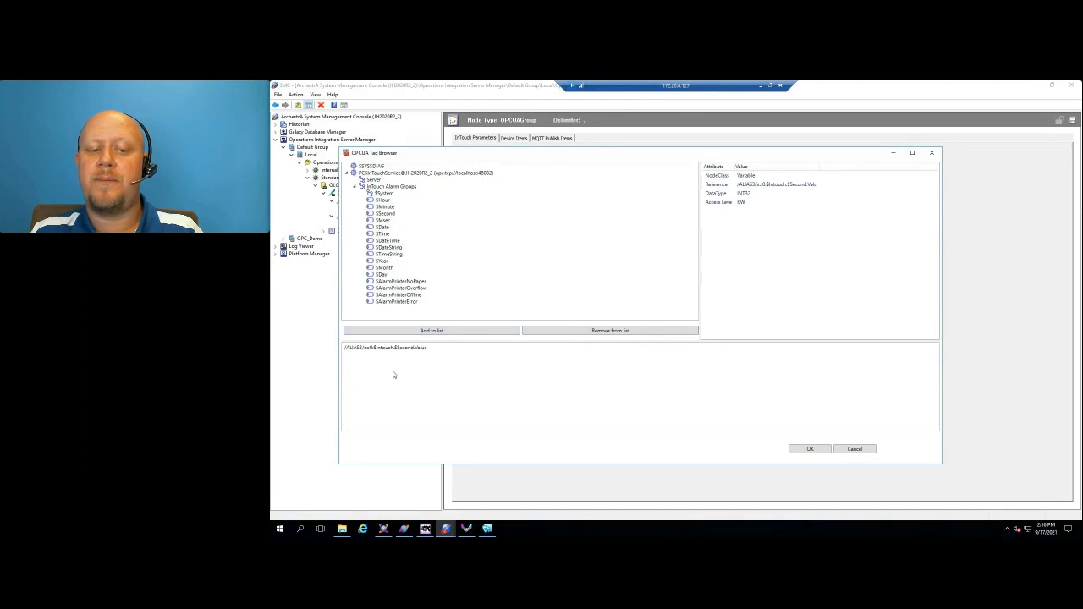
{"action": "left_click", "coordinate": [805, 449]}
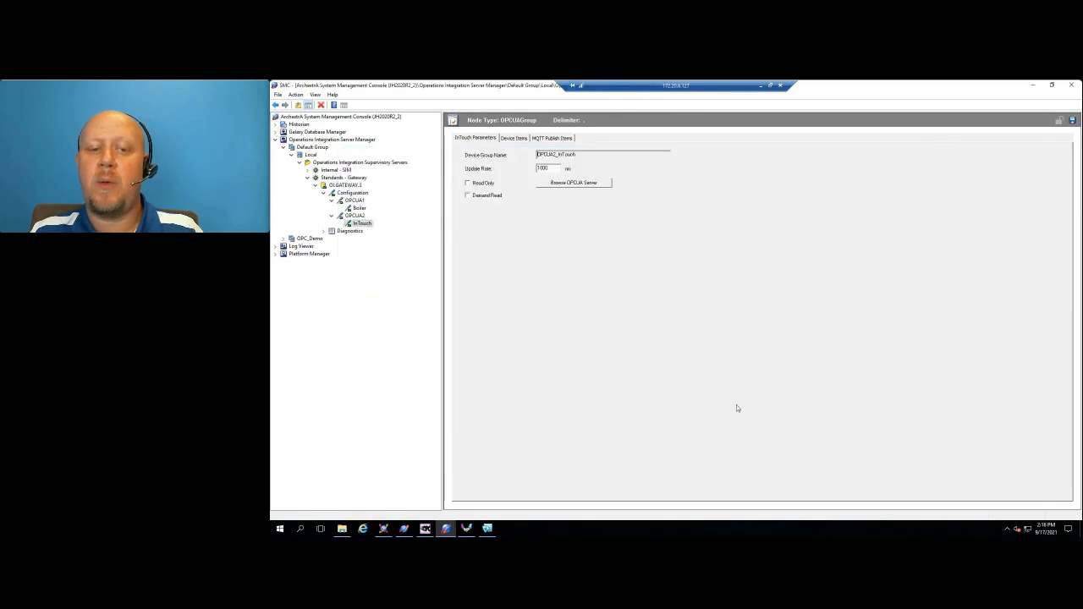
Copy the full name of the $Second item from the InTouch group's device items.
{"action": "left_click", "coordinate": [513, 138]}
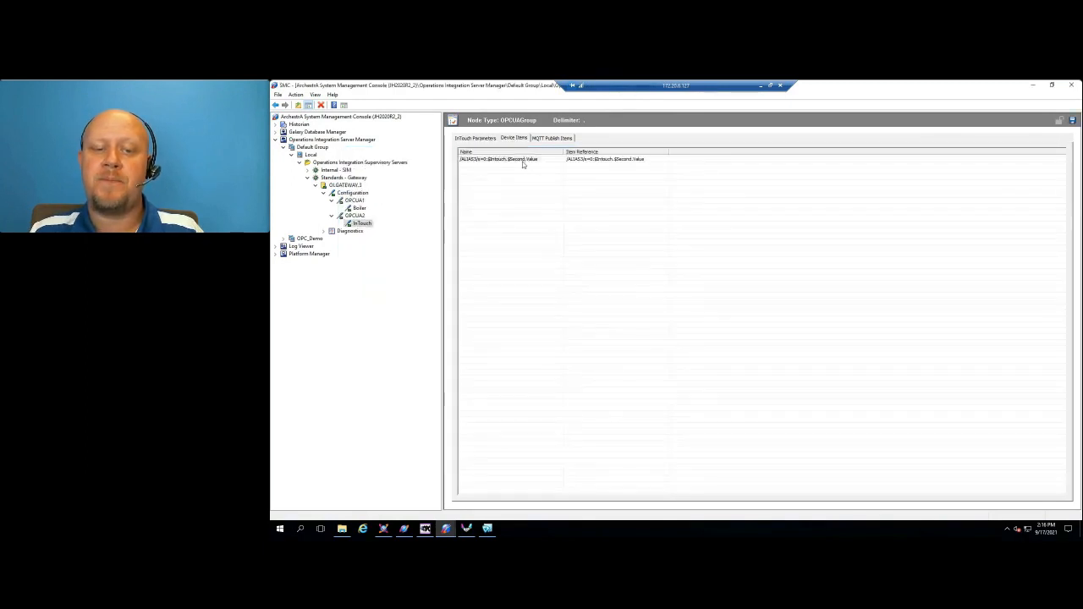
{"action": "left_click", "coordinate": [501, 162]}
{"action": "right_click", "coordinate": [501, 162]}
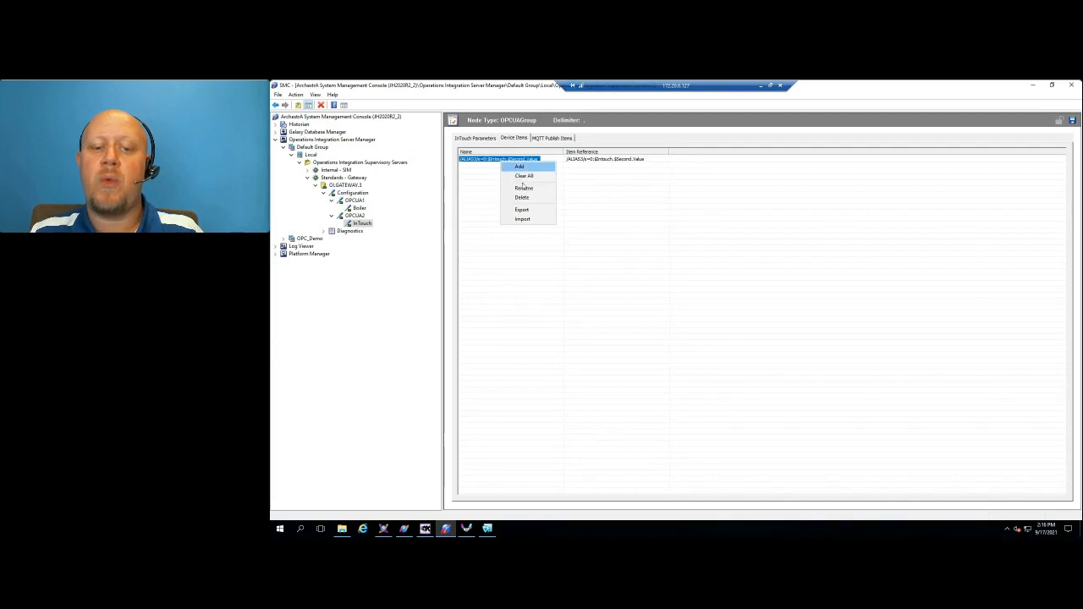
{"action": "left_click", "coordinate": [492, 161]}
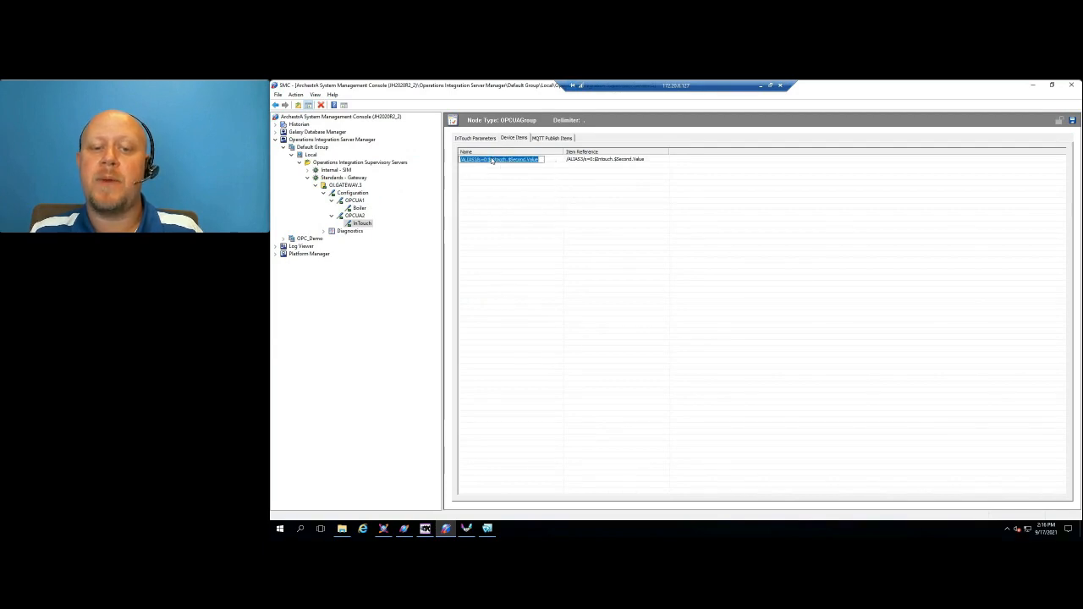
{"action": "right_click", "coordinate": [492, 159]}
{"action": "left_click", "coordinate": [506, 187]}
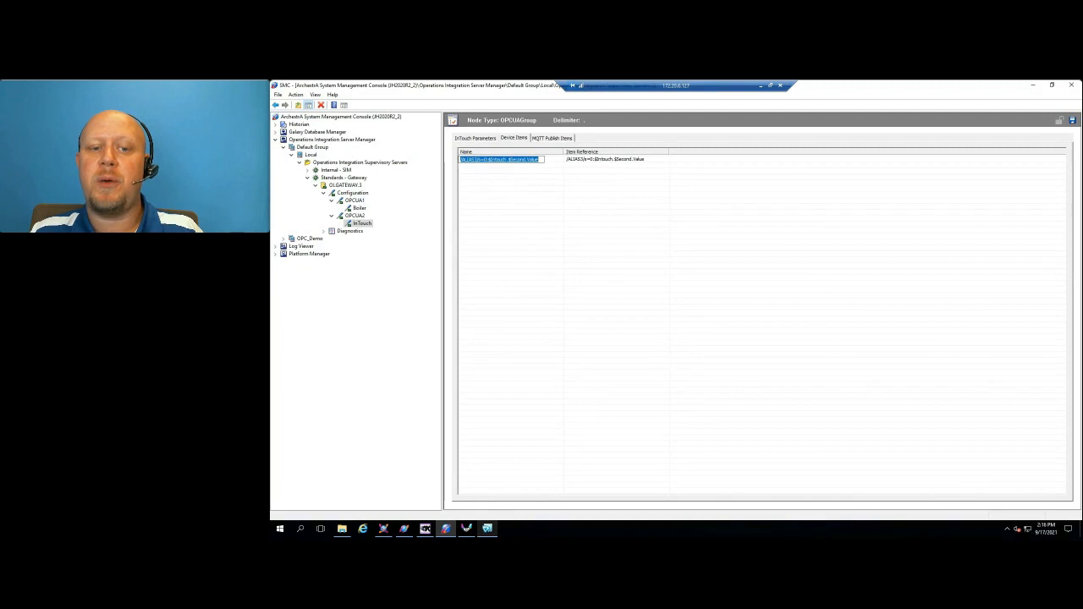
In Wonderware Client, create an IOT connection to localhost, application Gateway, with the topic OPCUA2_InTouch.
{"action": "left_click", "coordinate": [466, 527]}
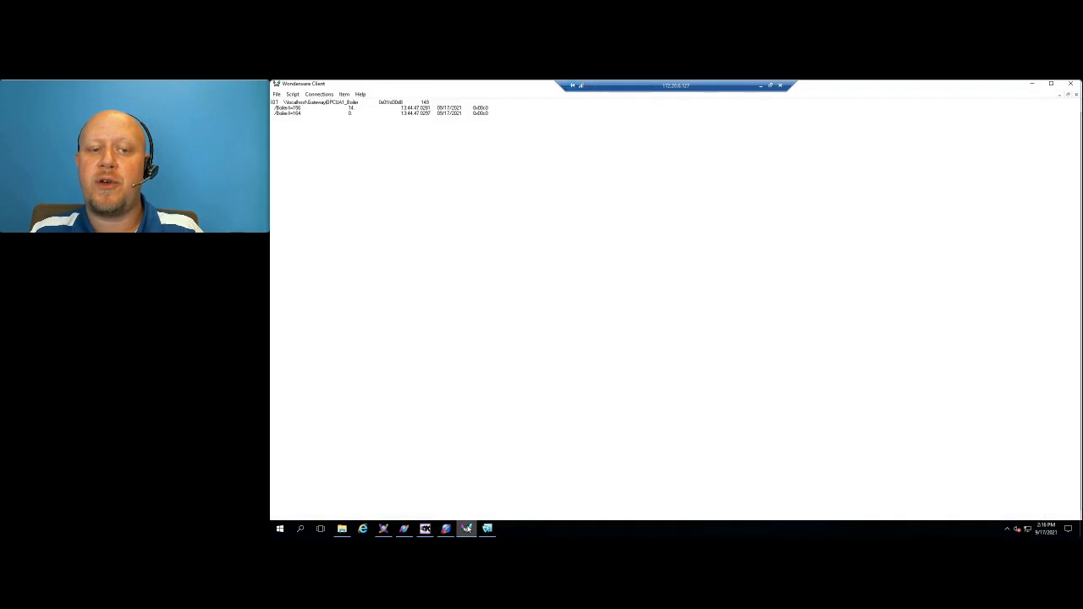
{"action": "left_click", "coordinate": [319, 94]}
{"action": "left_click", "coordinate": [325, 103]}
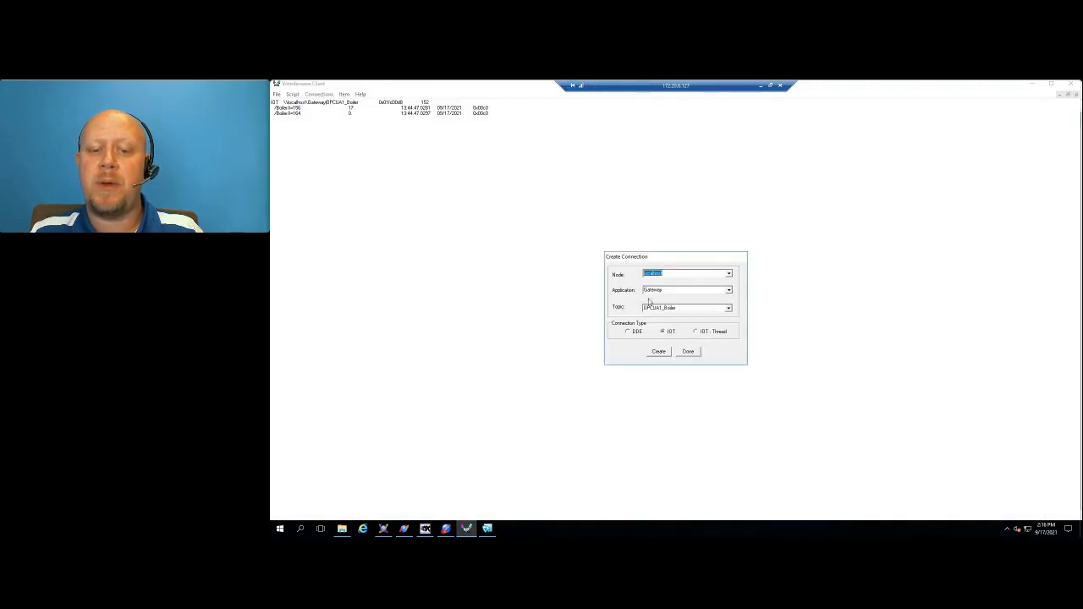
{"action": "left_click", "coordinate": [678, 309]}
{"action": "left_click", "coordinate": [686, 308]}
{"action": "left_click_drag", "start_coordinate": [627, 313], "coordinate": [621, 312]}
{"action": "type", "text": "OP"}
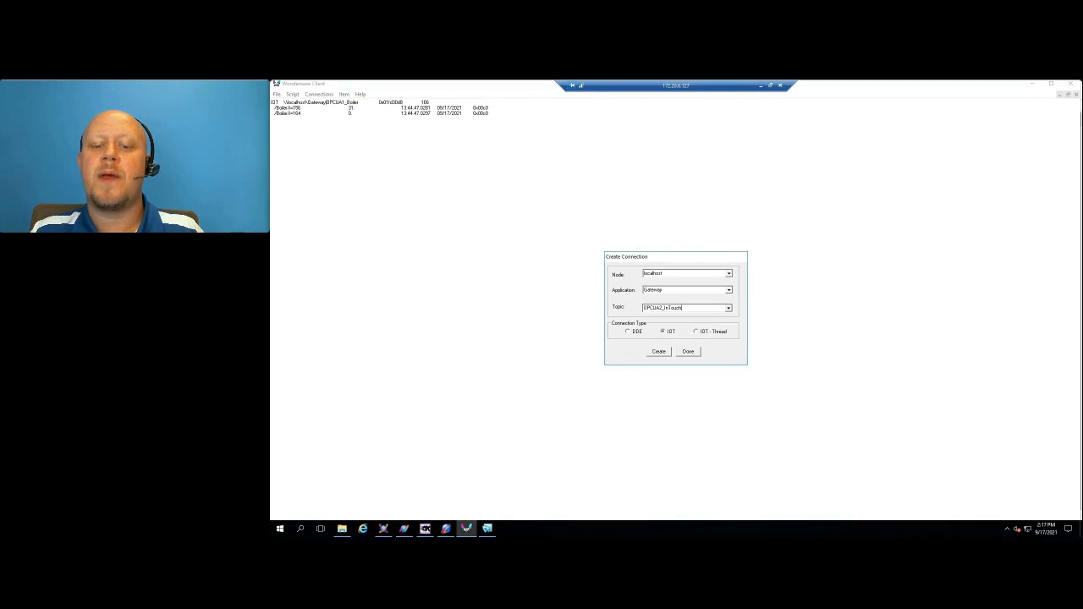
{"action": "left_click", "coordinate": [659, 352]}
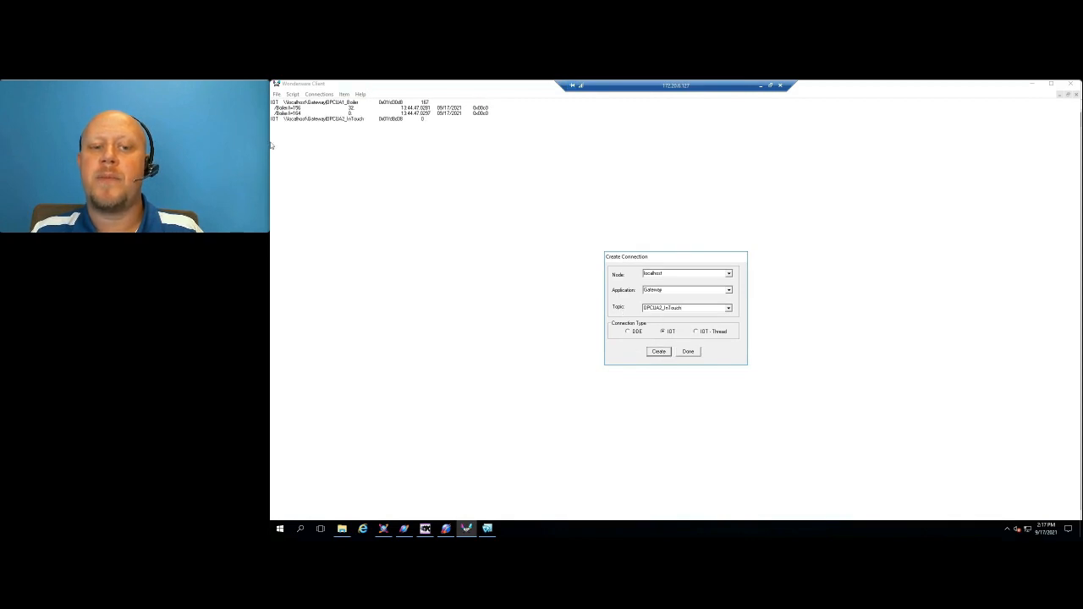
{"action": "left_click", "coordinate": [688, 351]}
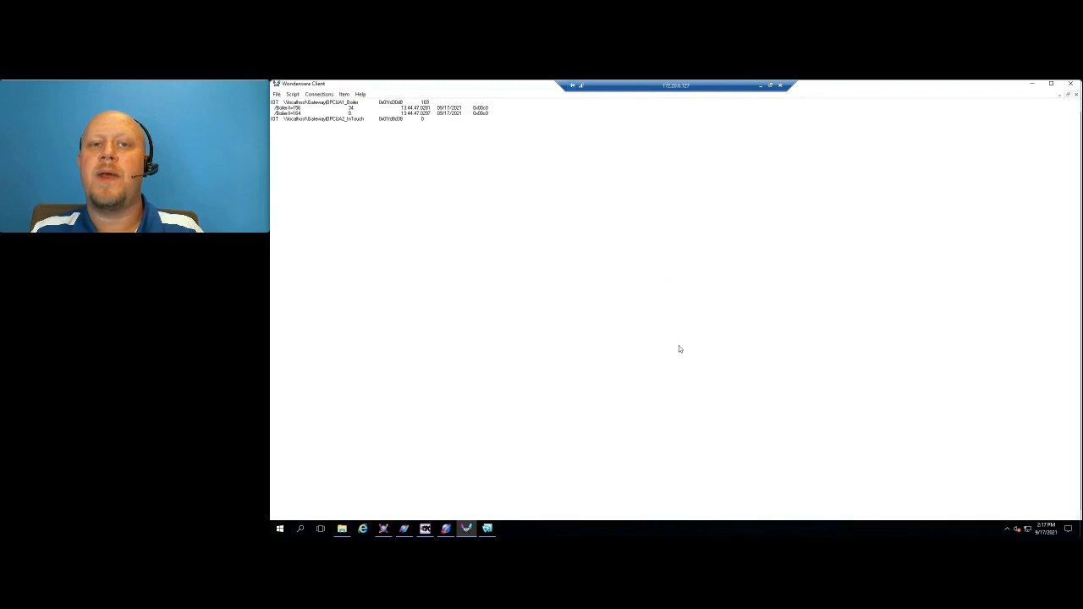
Paste the copied $Second item name for the OPCUA2_InTouch connection and subscribe to it with AdviseEx.
{"action": "left_click", "coordinate": [346, 95]}
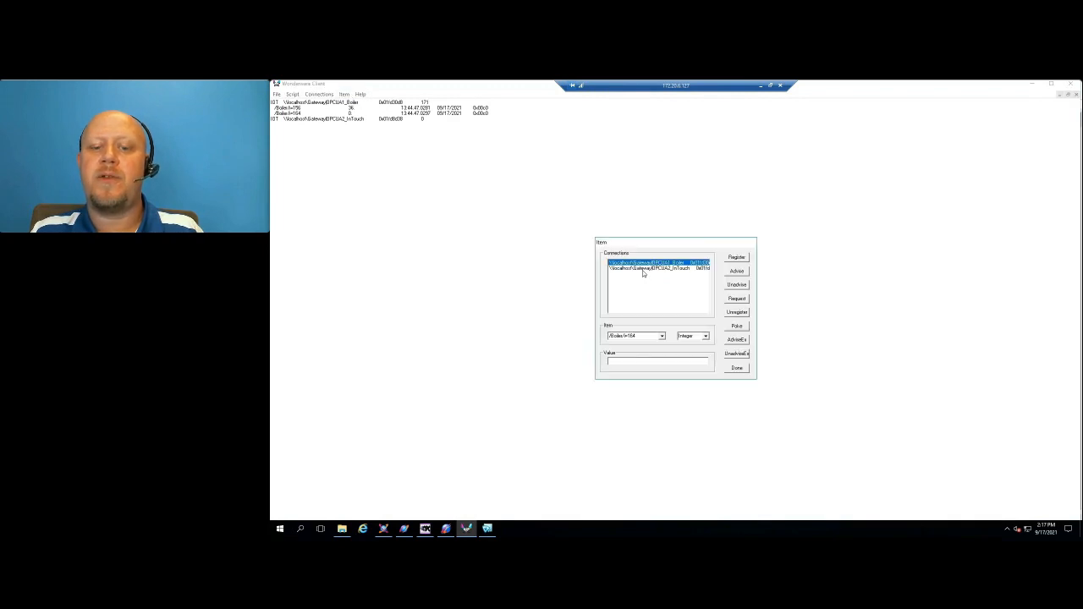
{"action": "left_click", "coordinate": [641, 268]}
{"action": "double_click", "coordinate": [633, 337]}
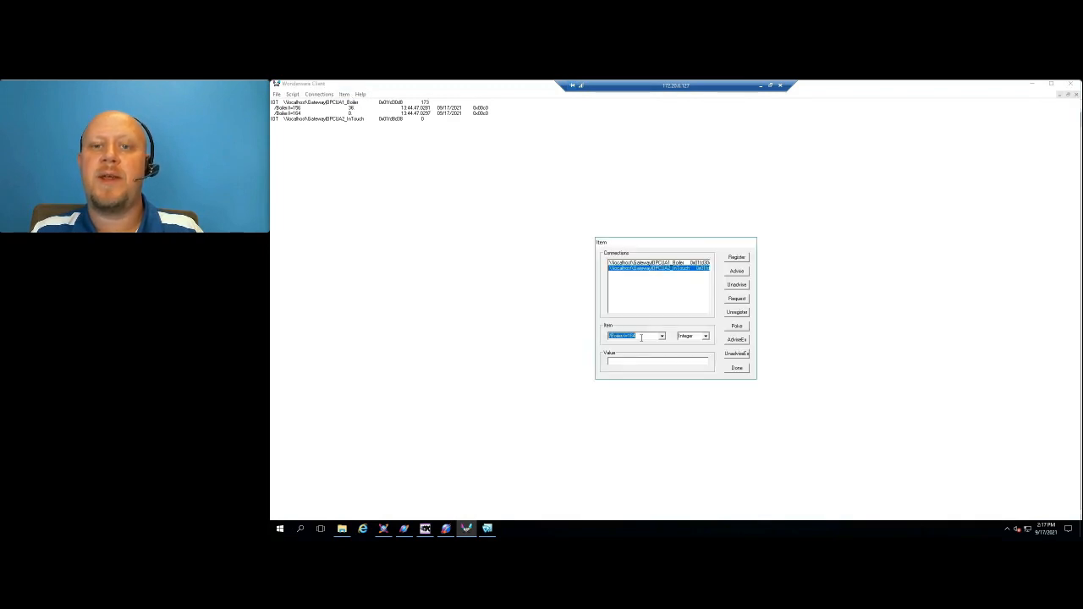
{"action": "right_click", "coordinate": [632, 337]}
{"action": "left_click", "coordinate": [657, 375]}
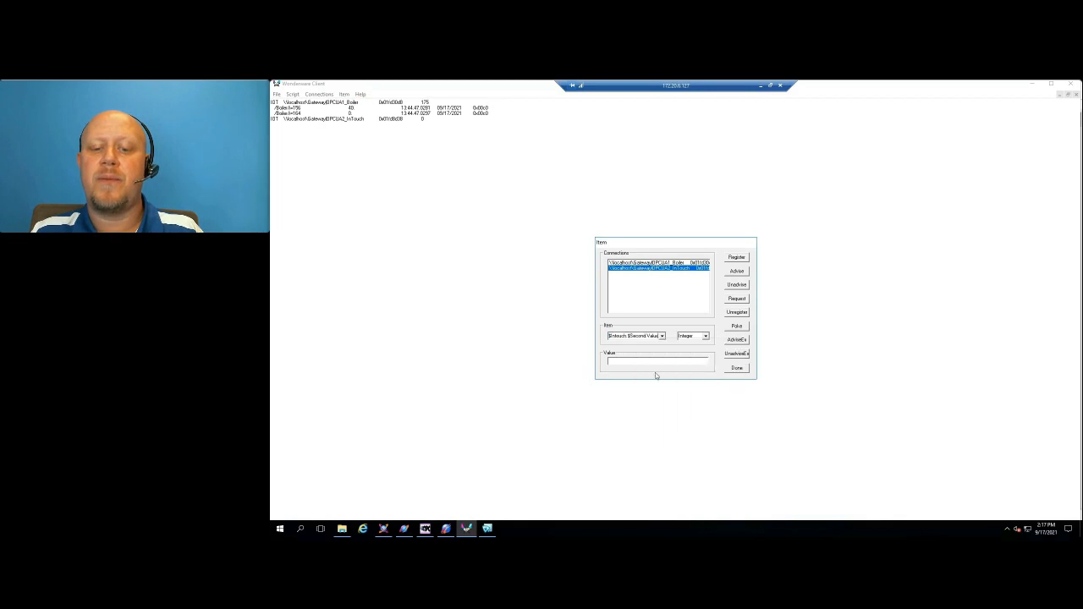
{"action": "left_click", "coordinate": [736, 340]}
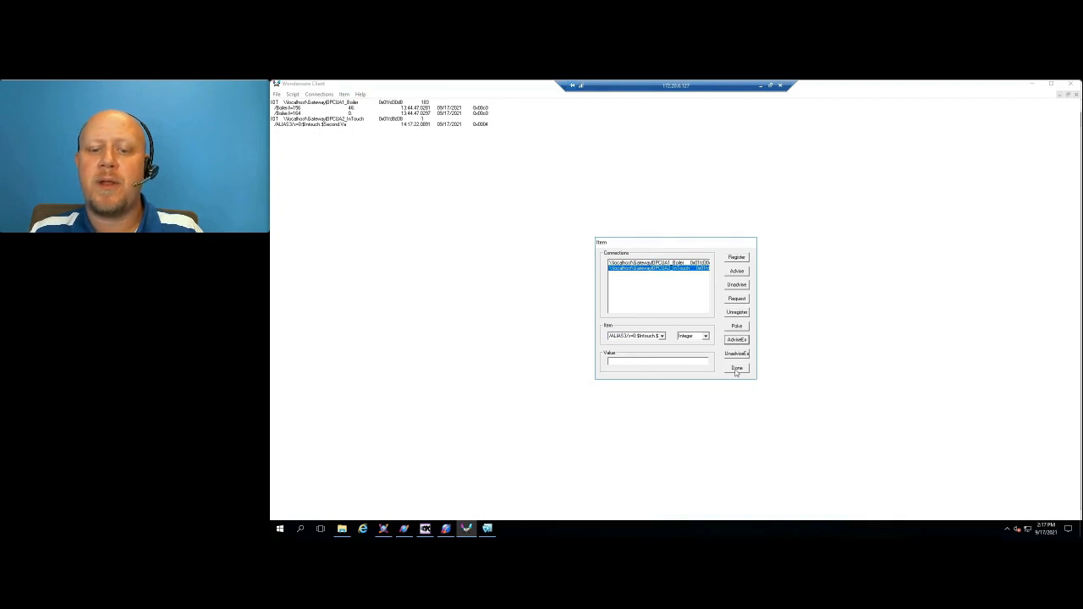
Shorten the item reference to ALIAS3.$Second.Value and subscribe to it with AdviseEx.
{"action": "double_click", "coordinate": [633, 337]}
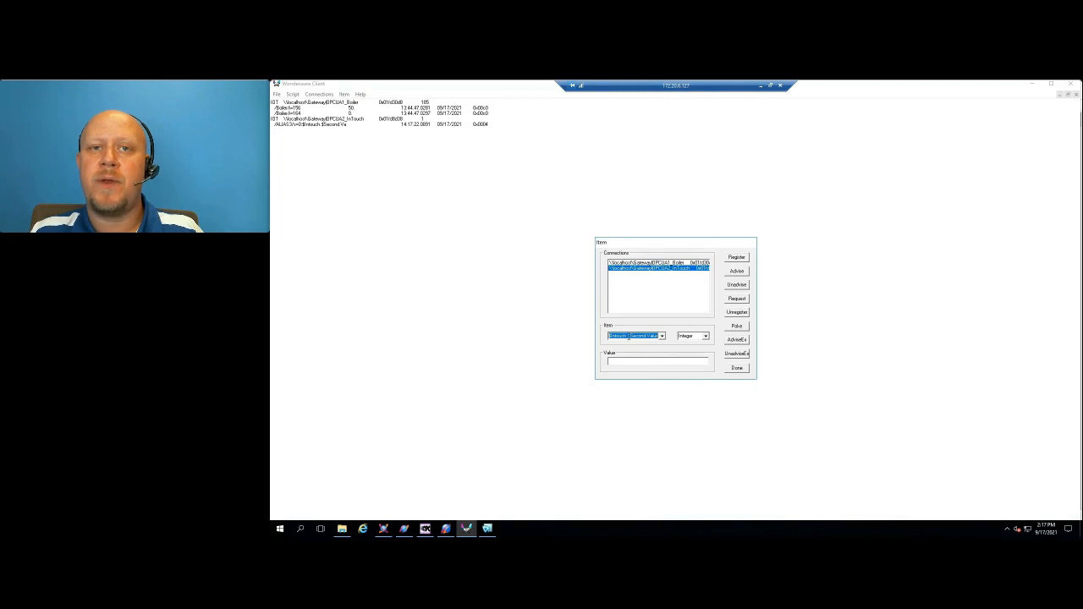
{"action": "left_click", "coordinate": [610, 336]}
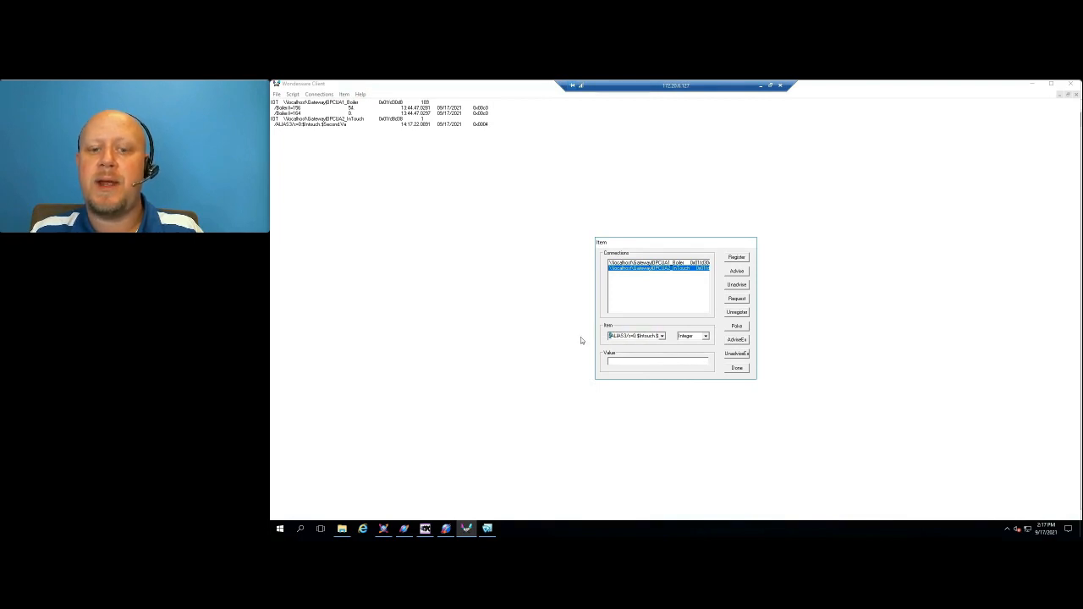
{"action": "key", "text": "BackSpace"}
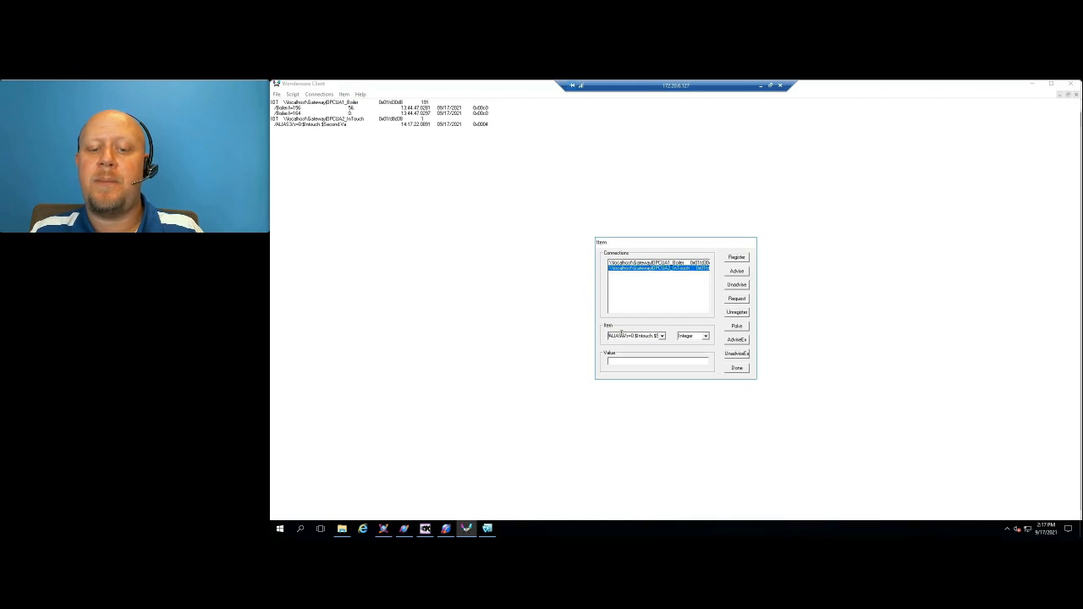
{"action": "left_click_drag", "start_coordinate": [622, 335], "coordinate": [652, 336]}
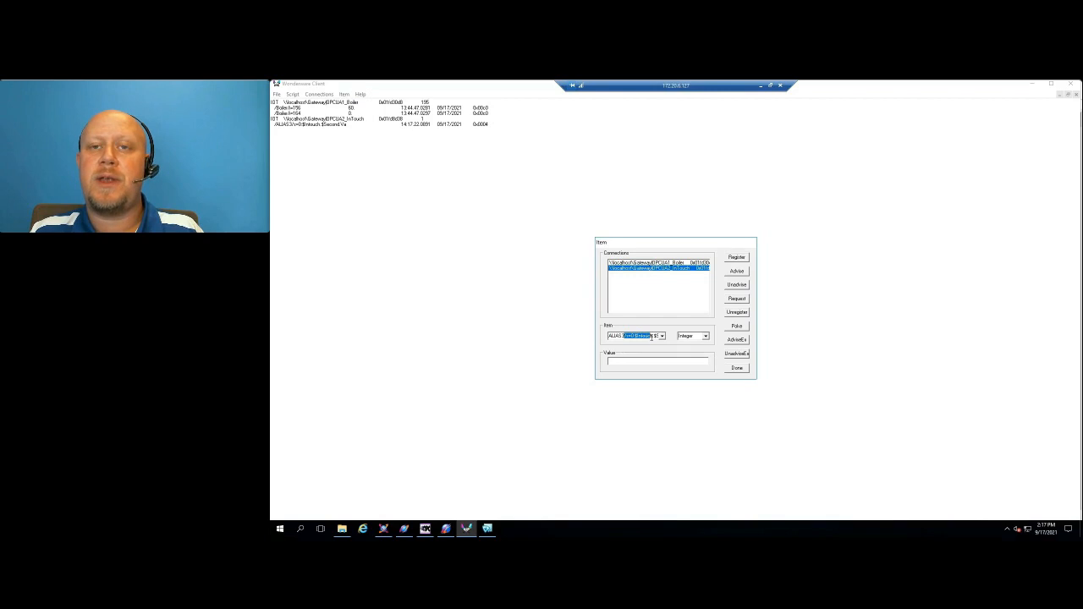
{"action": "key", "text": "BackSpace"}
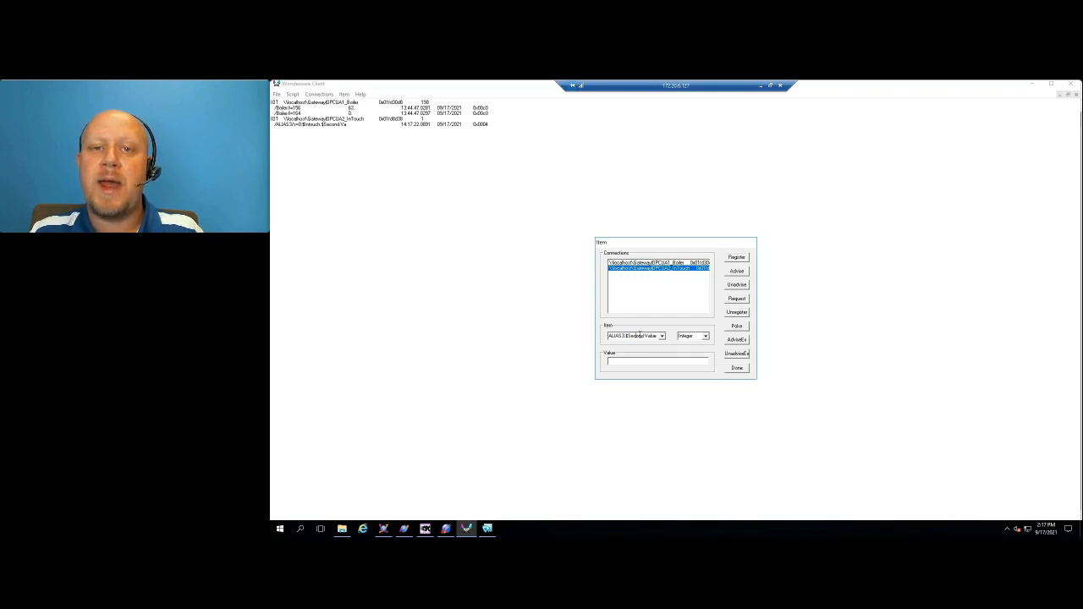
{"action": "left_click", "coordinate": [735, 340]}
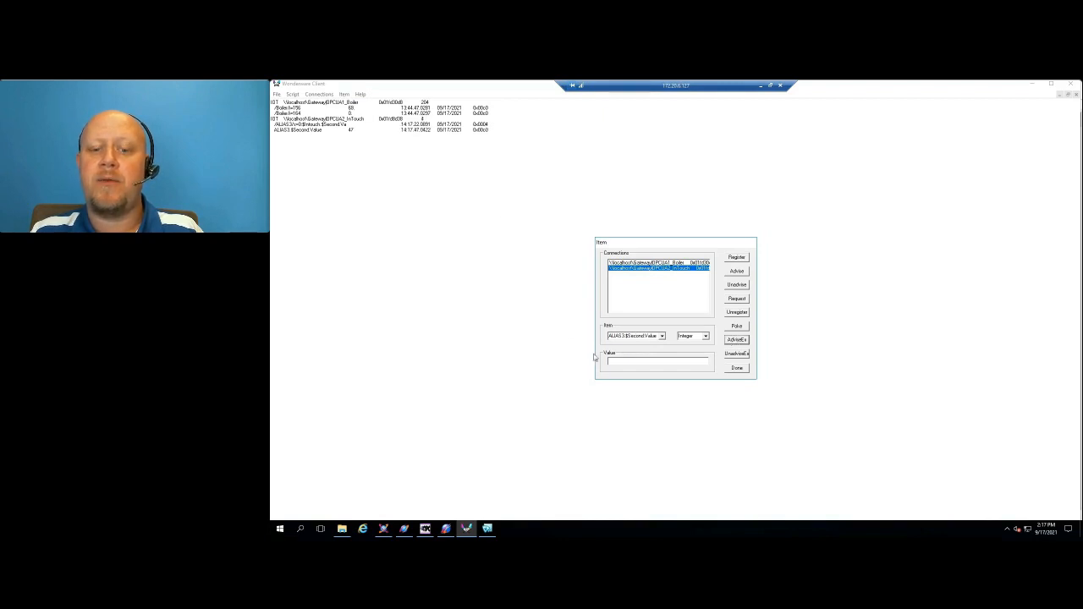
Change the item reference to ALIAS3.ReactLevel.Value and subscribe to it with AdviseEx.
{"action": "double_click", "coordinate": [646, 336]}
{"action": "left_click", "coordinate": [645, 335]}
{"action": "left_click_drag", "start_coordinate": [626, 336], "coordinate": [643, 336]}
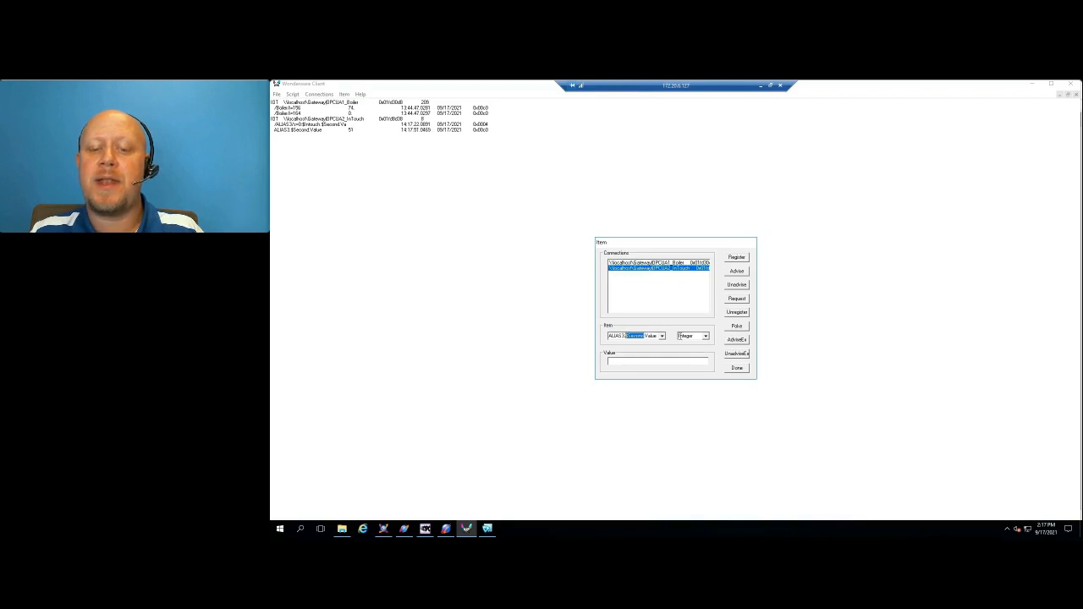
{"action": "type", "text": "eactLe"}
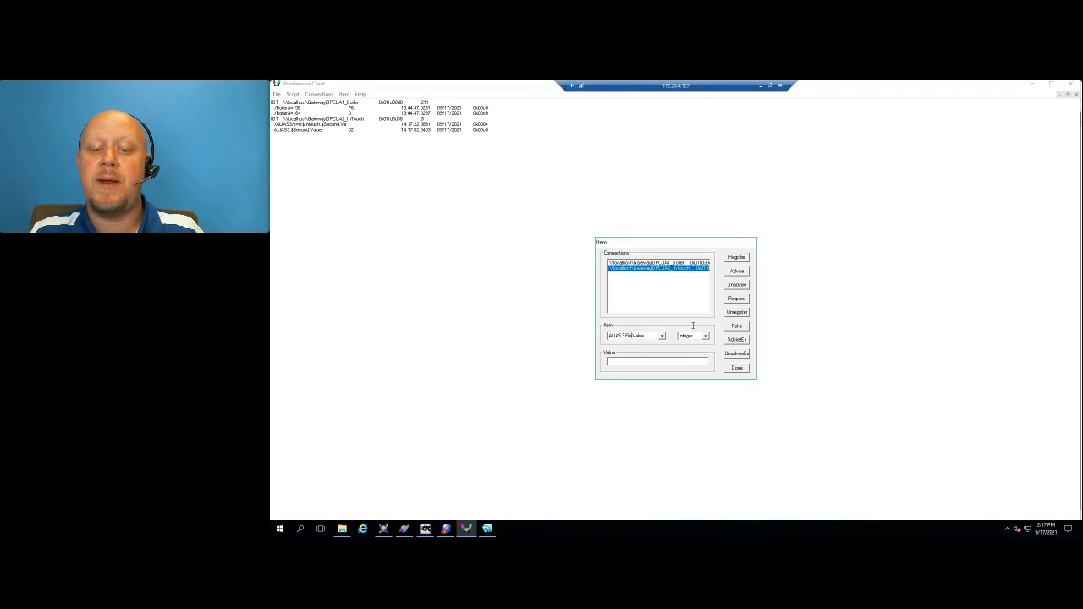
{"action": "type", "text": "vel"}
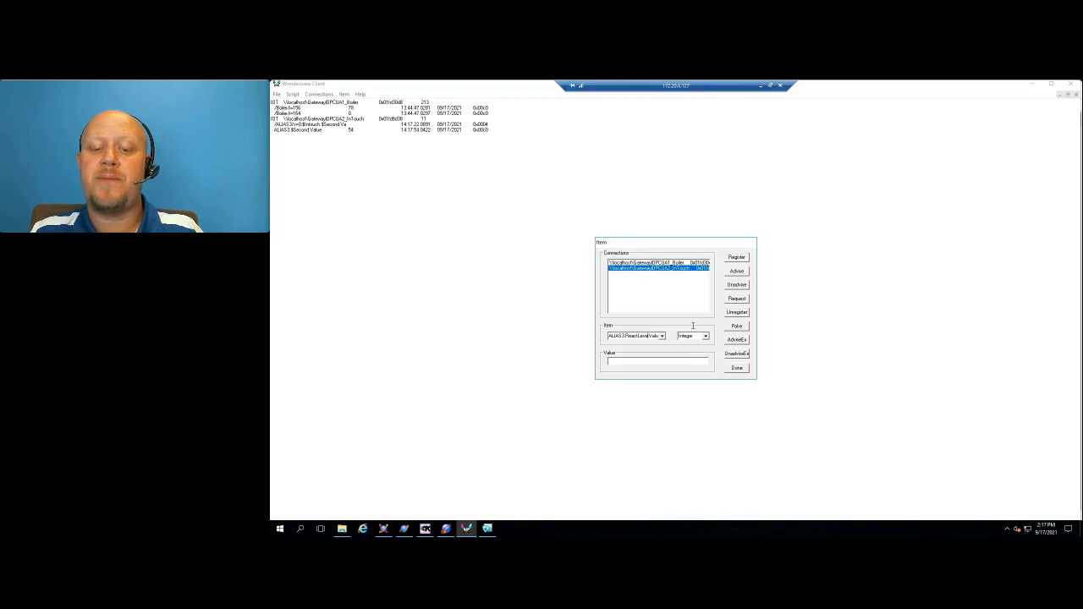
{"action": "left_click", "coordinate": [737, 339]}
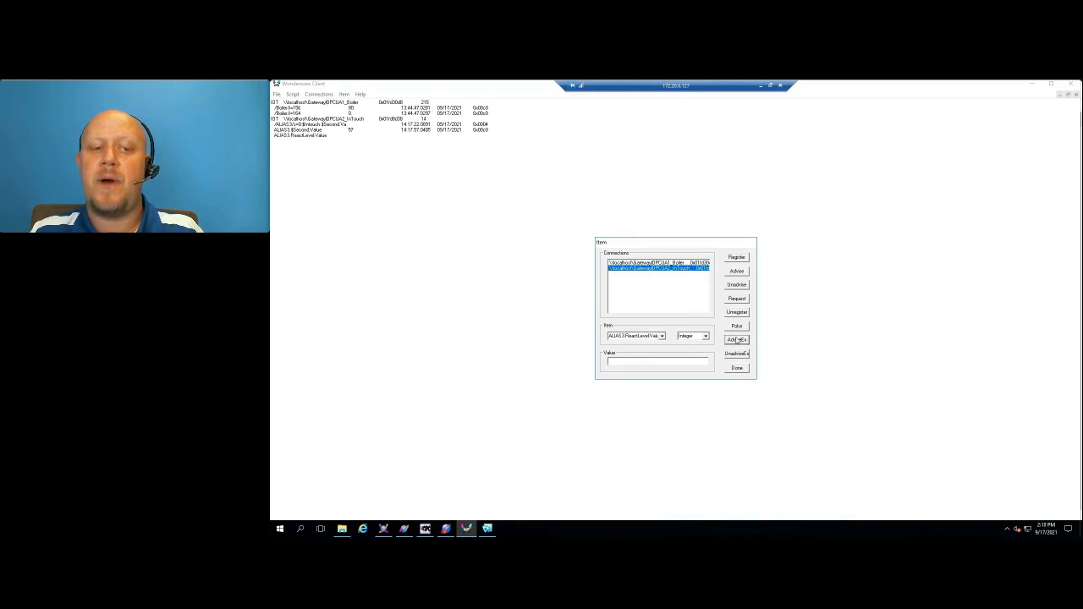
Change the item reference to ALIAS3.ProdLevel.Value, subscribe to it with AdviseEx, and close the item dialog.
{"action": "double_click", "coordinate": [642, 337]}
{"action": "left_click", "coordinate": [634, 335]}
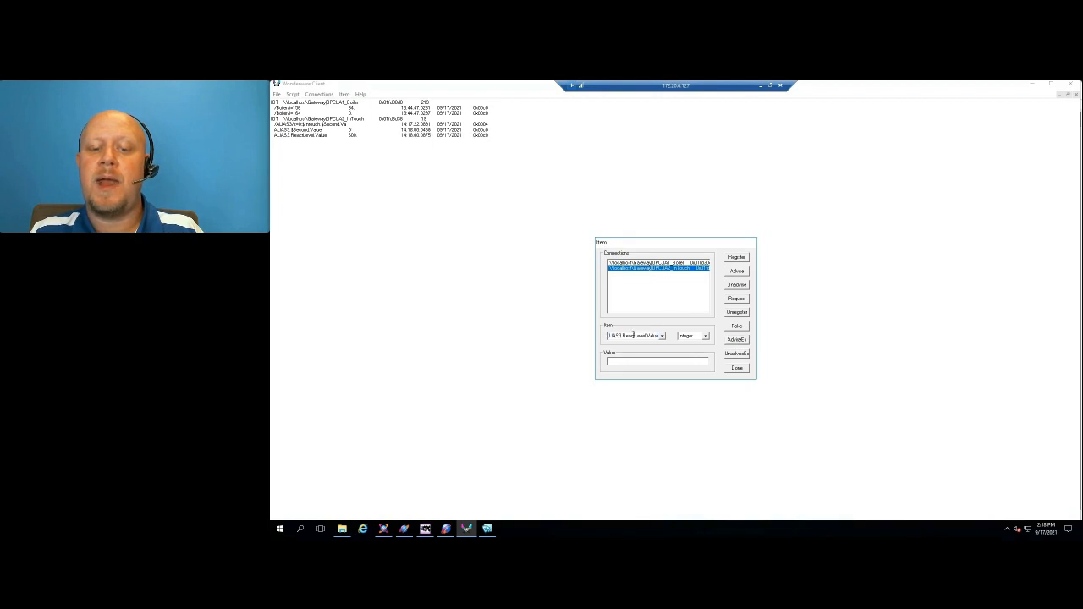
{"action": "left_click_drag", "start_coordinate": [635, 336], "coordinate": [625, 336]}
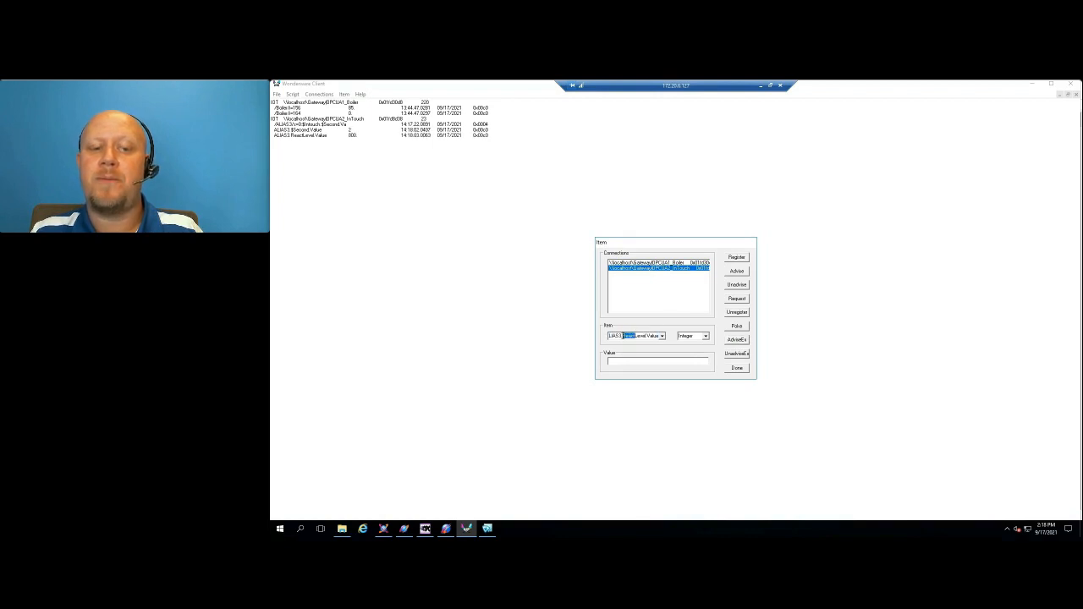
{"action": "type", "text": "Prod"}
{"action": "left_click", "coordinate": [736, 341]}
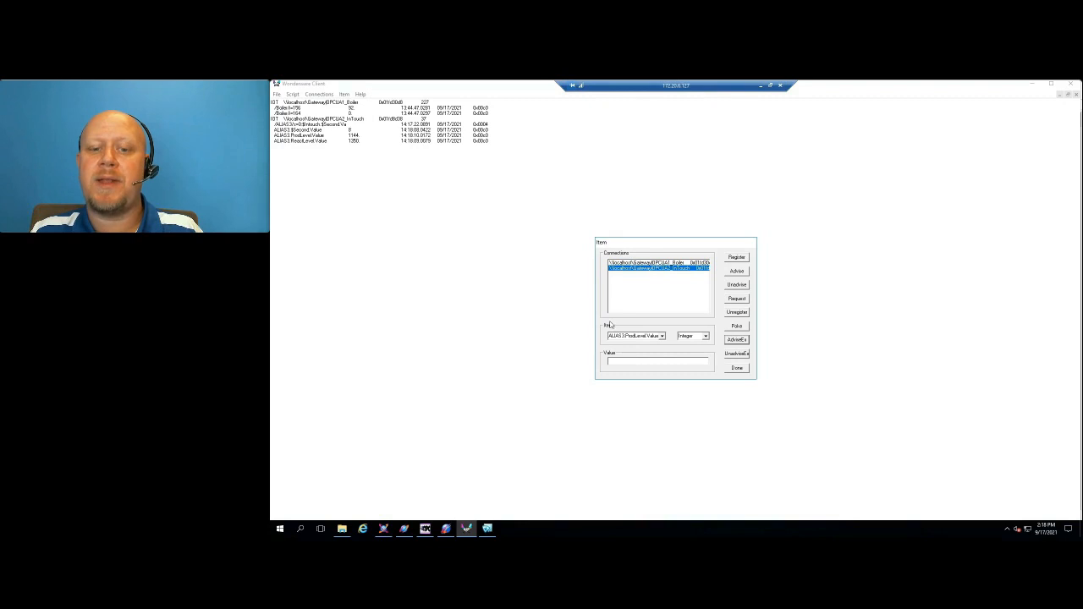
{"action": "left_click", "coordinate": [737, 369]}
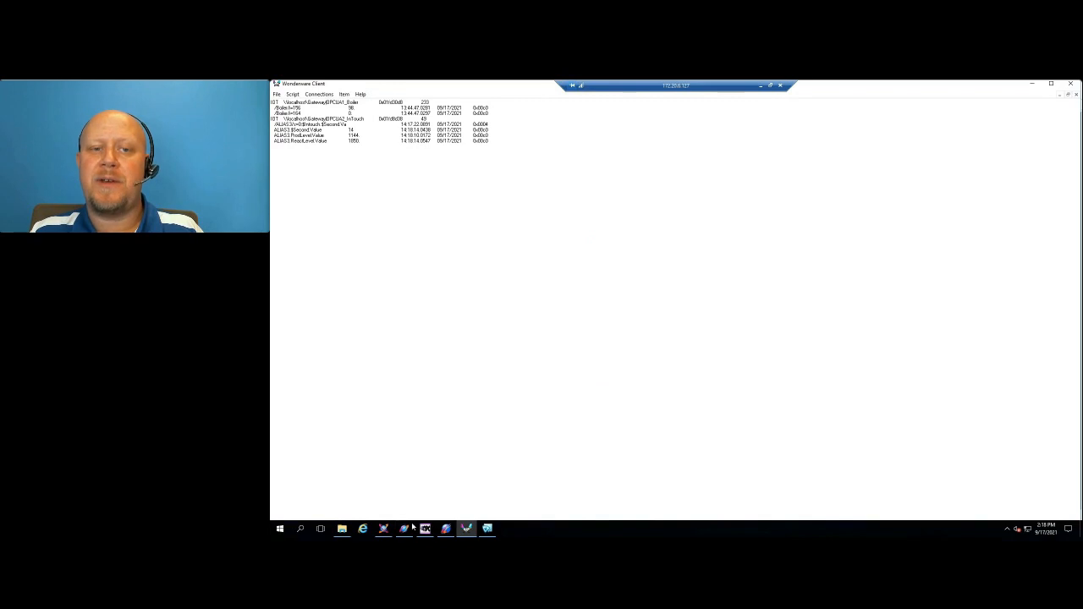
In the System Management Console, save the changed gateway configuration and add an OPCUA connection named OPCUA3.
{"action": "left_click", "coordinate": [446, 529]}
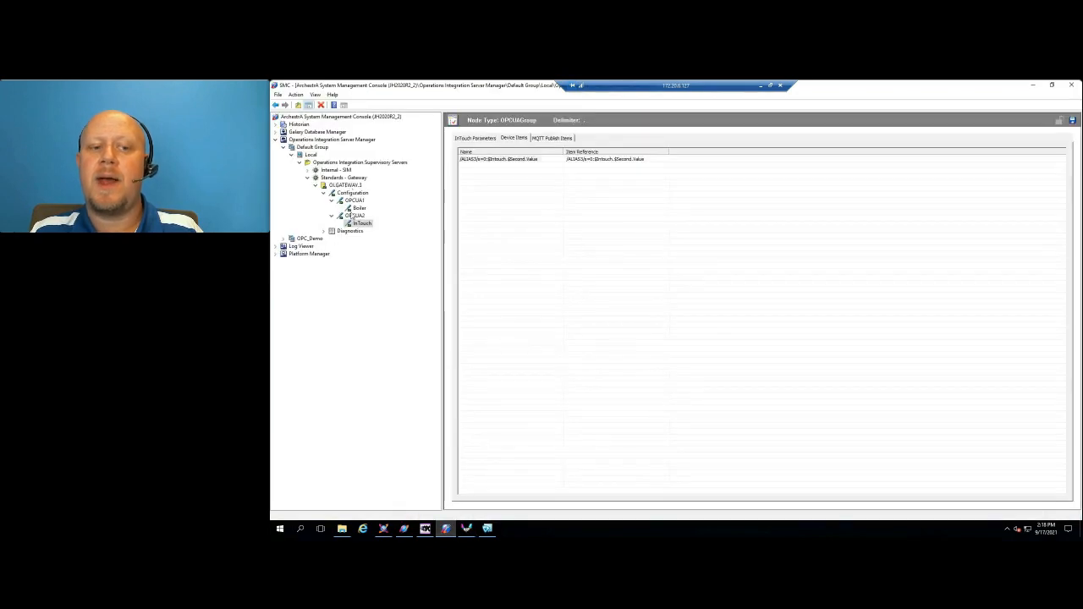
{"action": "left_click", "coordinate": [349, 196]}
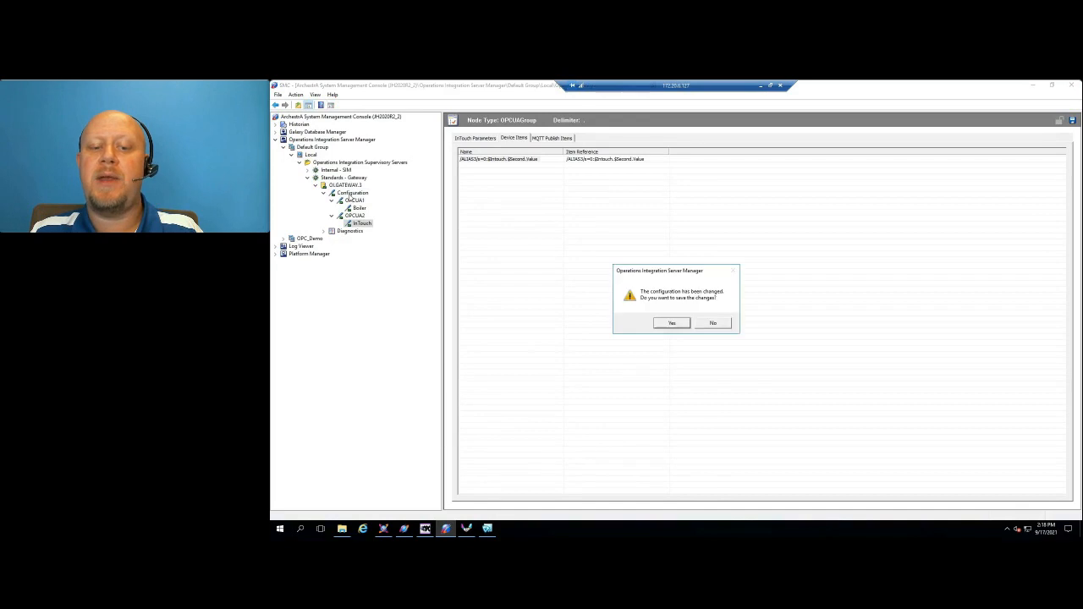
{"action": "left_click", "coordinate": [671, 324]}
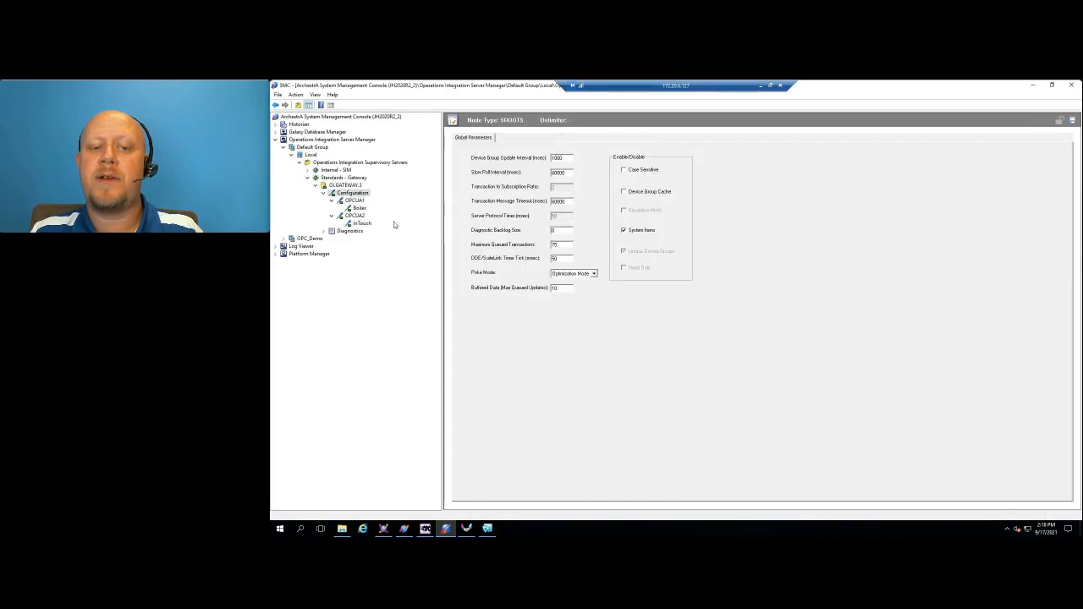
{"action": "right_click", "coordinate": [350, 195]}
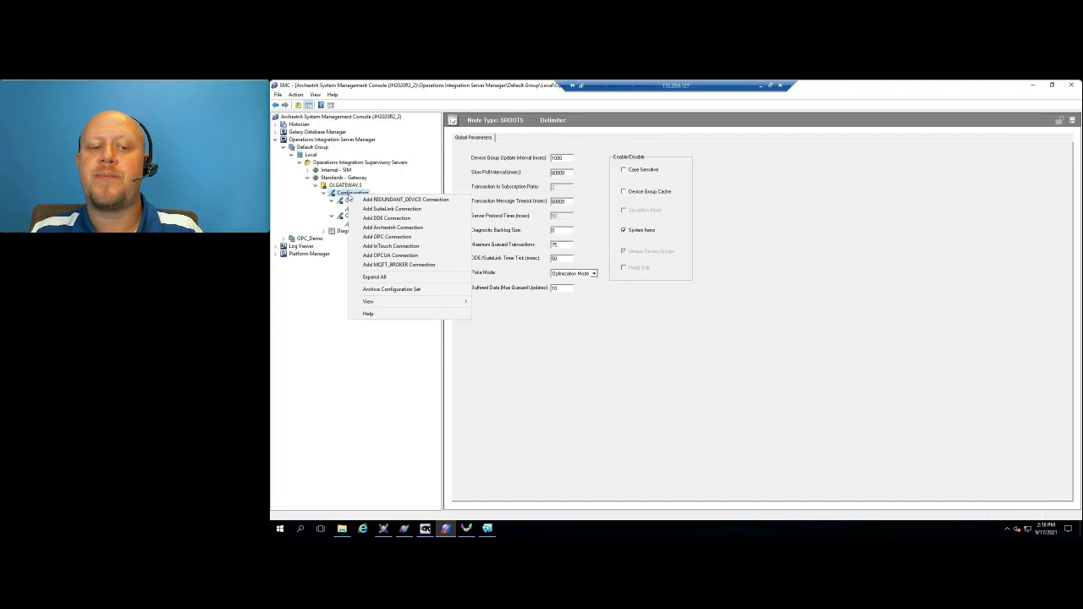
{"action": "left_click", "coordinate": [389, 255]}
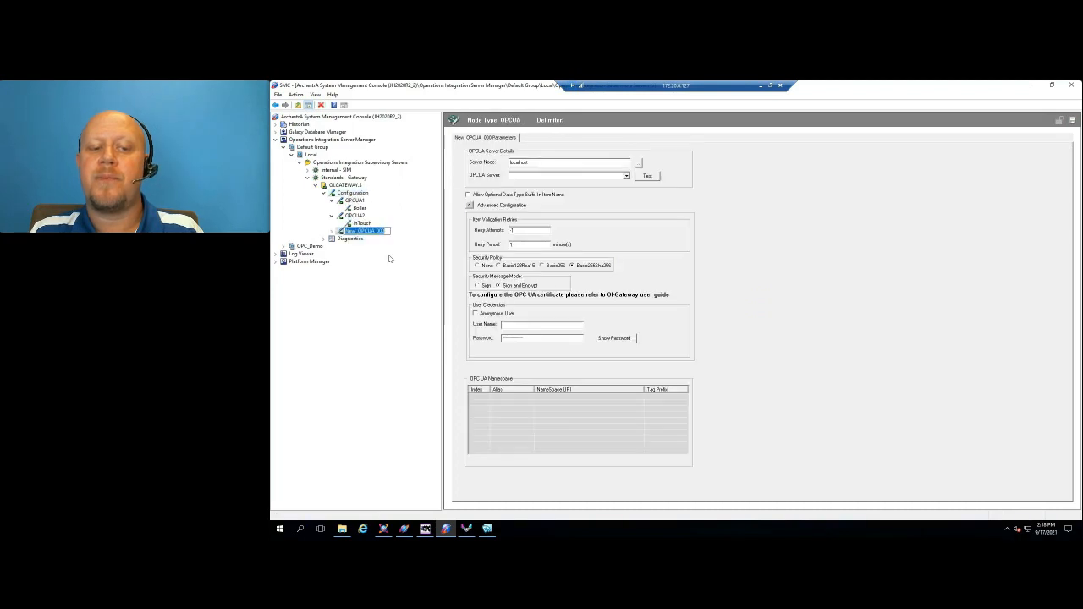
{"action": "type", "text": "OPCUA"}
{"action": "key", "text": "Return"}
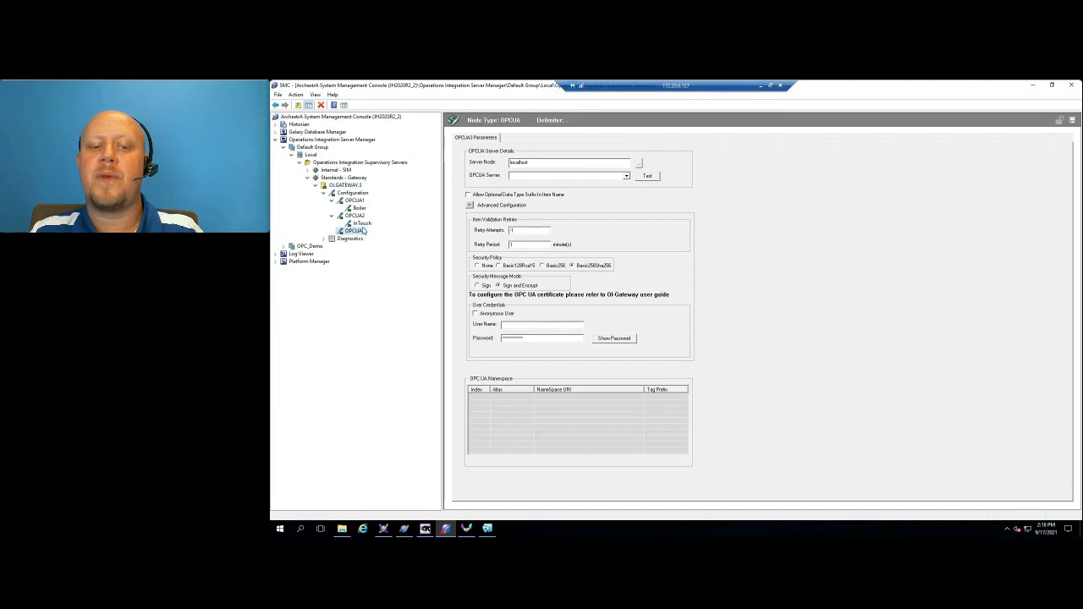
In the System Platform IDE, open the ArchestrA Services configuration and check the settings of OPCUAService_001.
{"action": "left_click", "coordinate": [383, 528]}
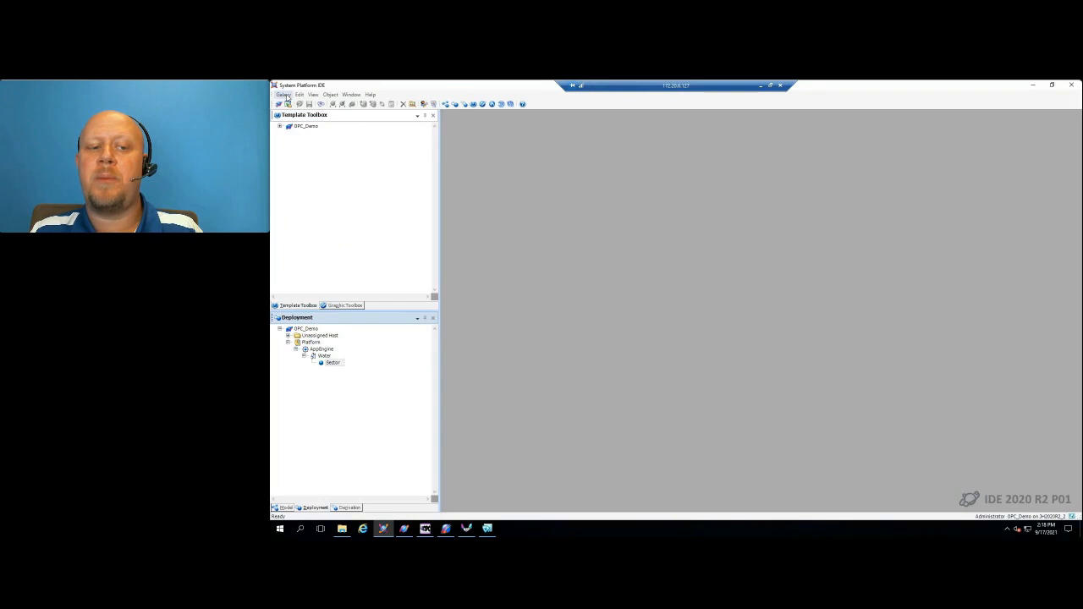
{"action": "left_click", "coordinate": [285, 95]}
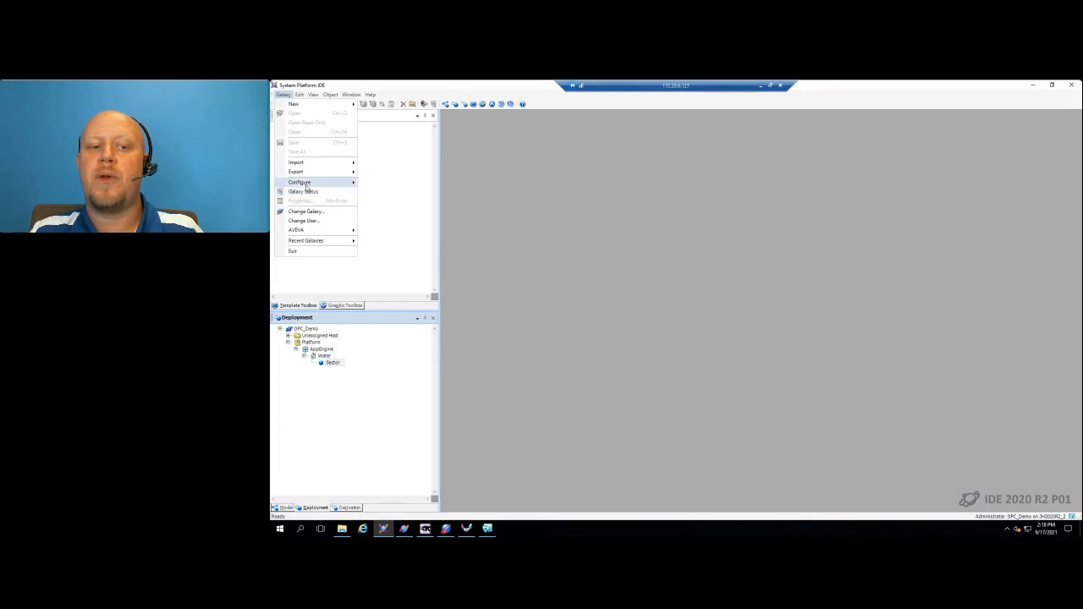
{"action": "mouse_move", "coordinate": [314, 187]}
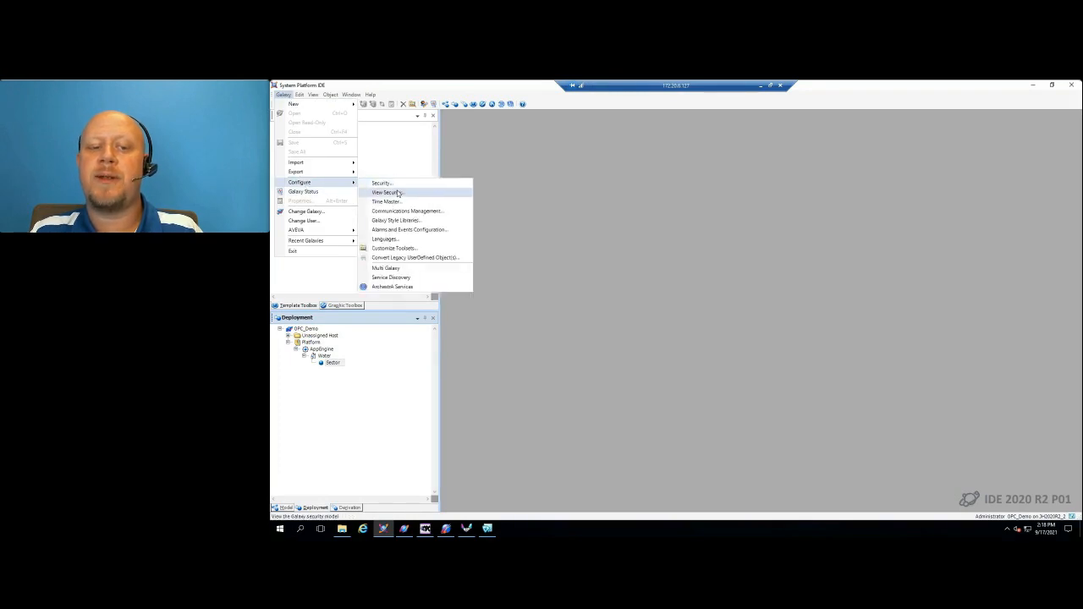
{"action": "left_click", "coordinate": [404, 286]}
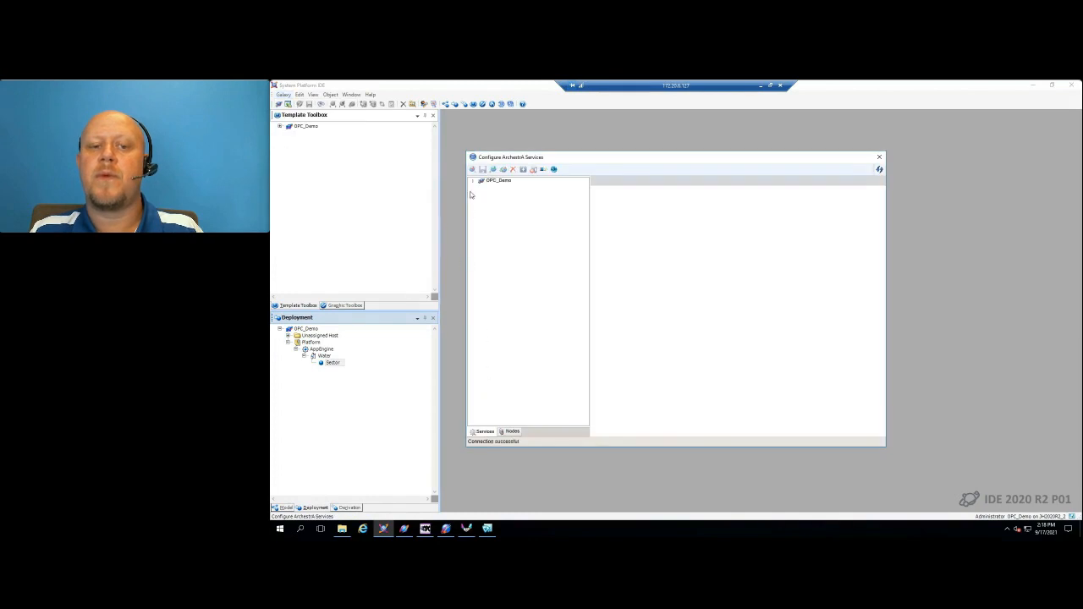
{"action": "left_click", "coordinate": [472, 181]}
{"action": "left_click", "coordinate": [499, 215]}
{"action": "left_click", "coordinate": [480, 216]}
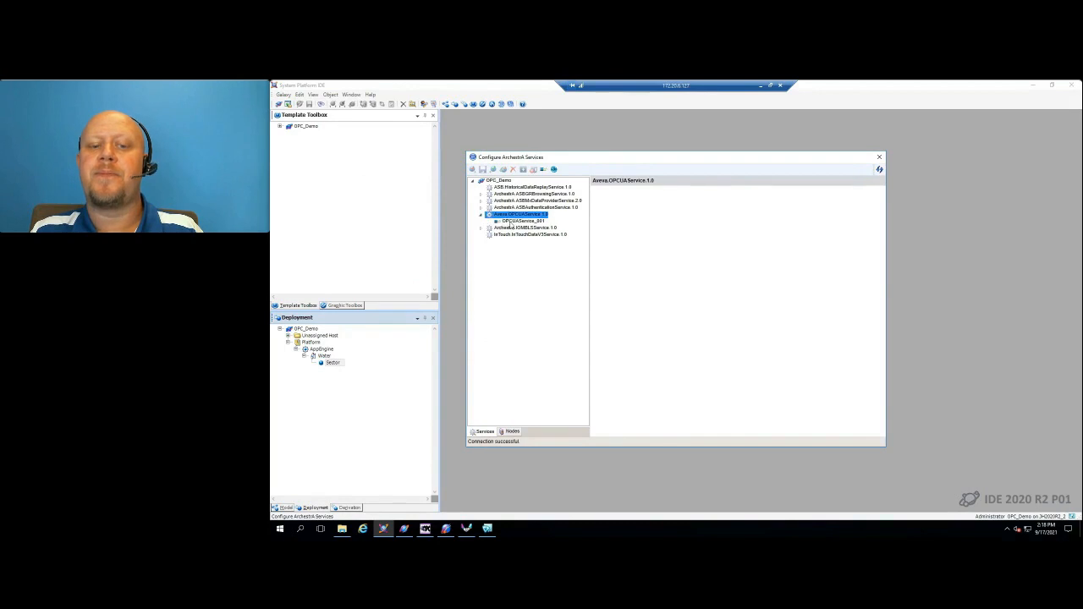
{"action": "left_click", "coordinate": [509, 221]}
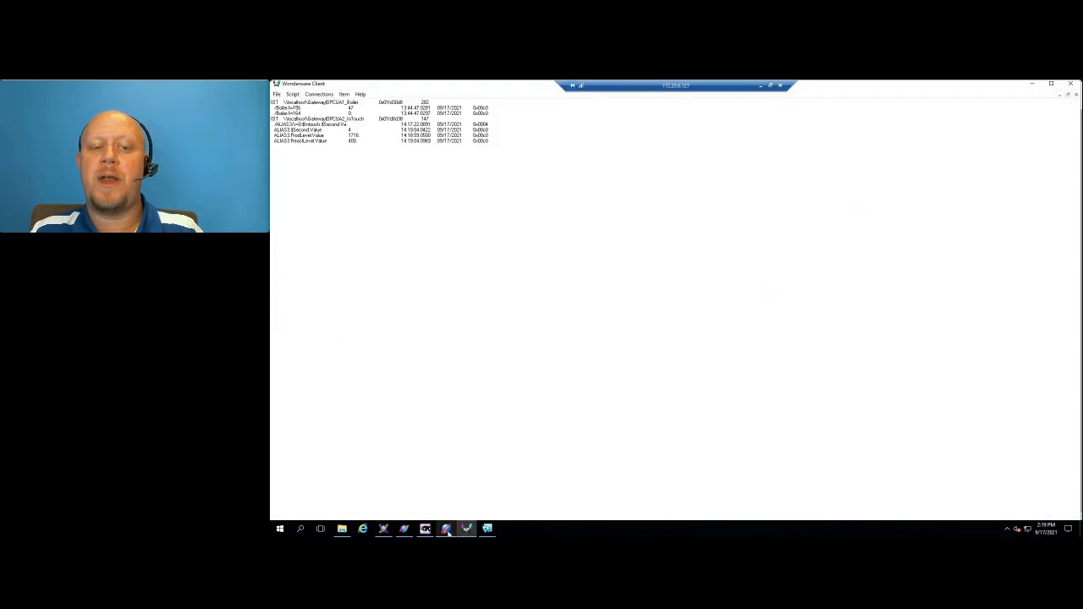
Back in the System Management Console, set the OPCUA3 server address to opc.tcp://localhost:48031.
{"action": "left_click", "coordinate": [446, 528]}
{"action": "left_click", "coordinate": [529, 177]}
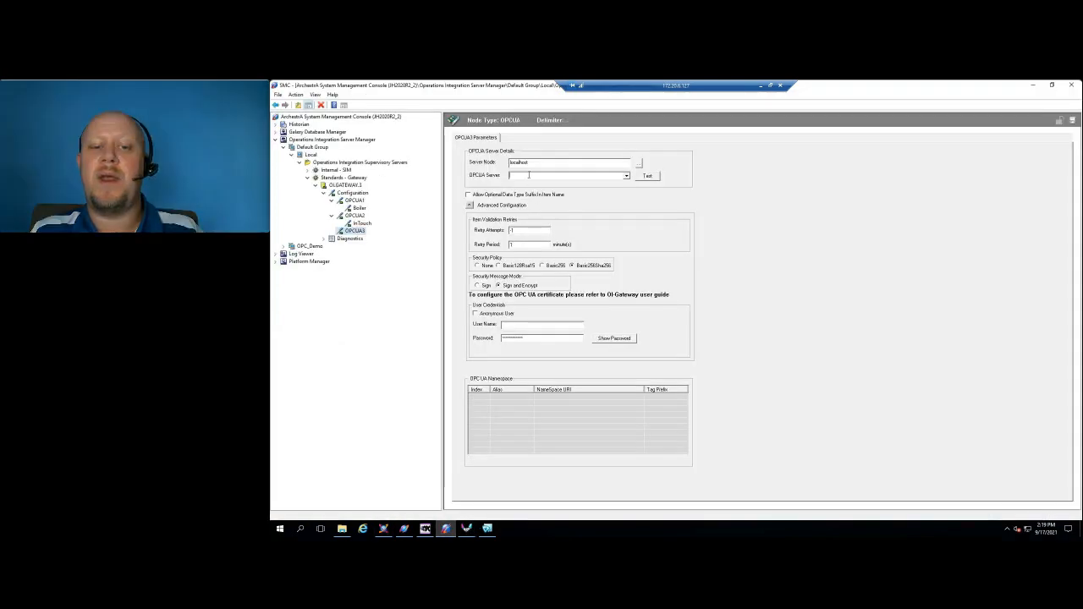
{"action": "type", "text": "opc.tcp://localhos"}
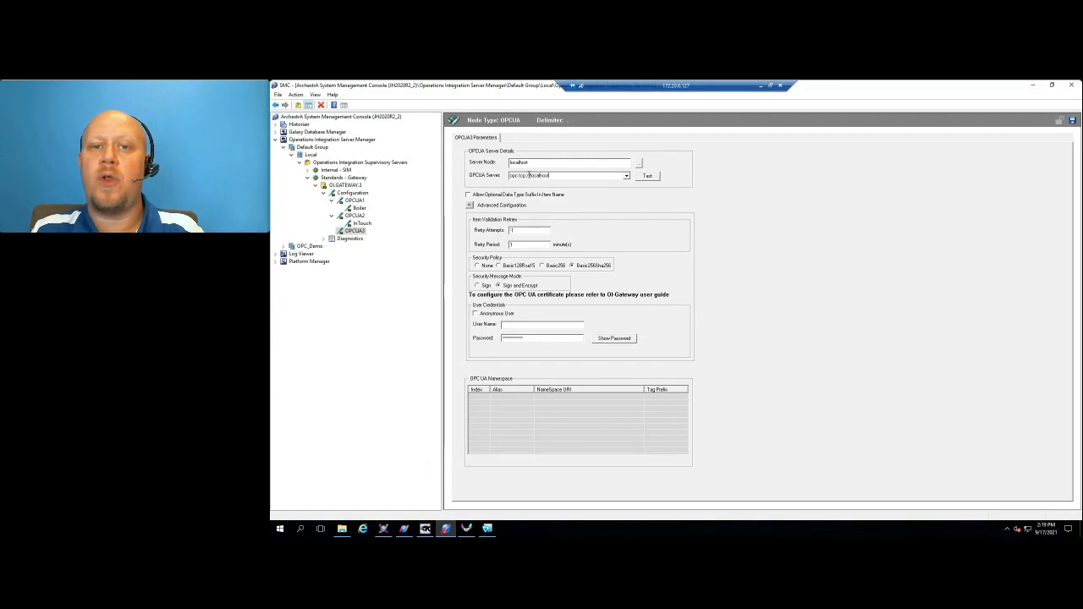
{"action": "type", "text": "t"}
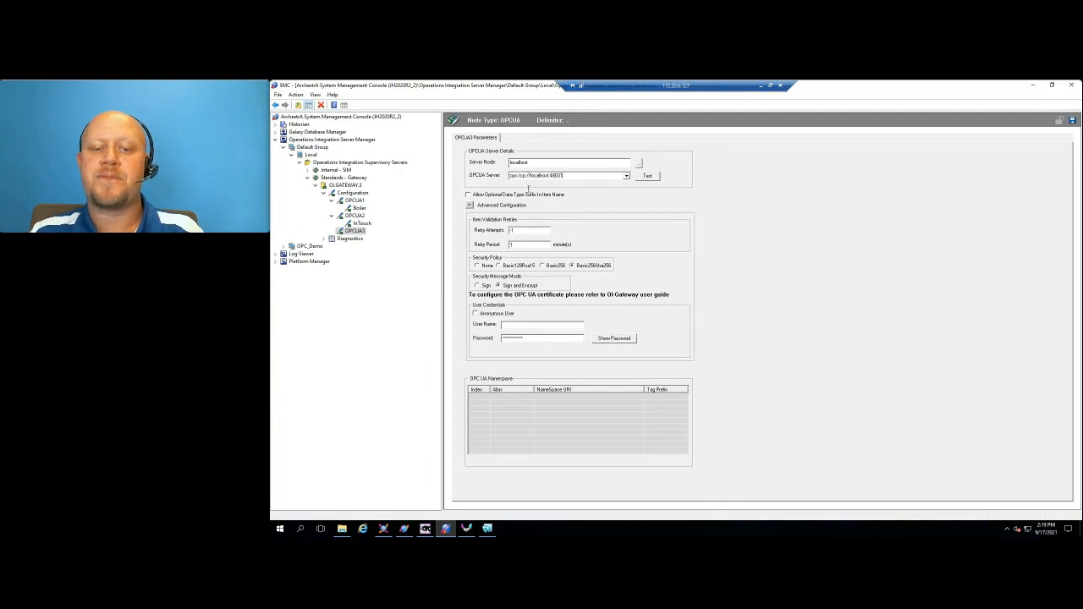
Set OPCUA3's security policy to None with anonymous user credentials, test the server connection, and save the configuration.
{"action": "left_click", "coordinate": [477, 265]}
{"action": "left_click", "coordinate": [475, 313]}
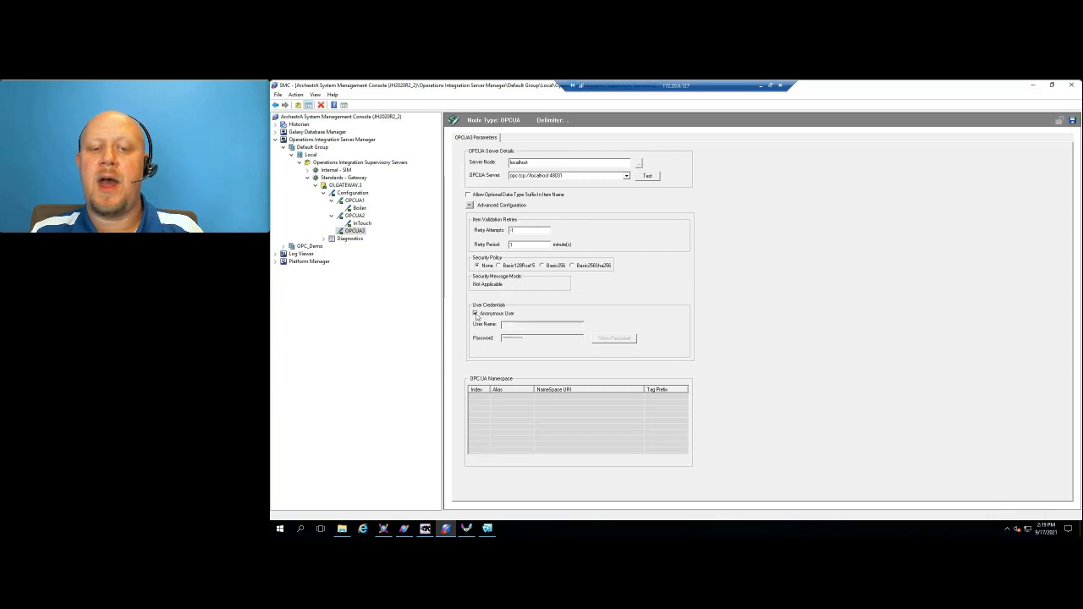
{"action": "left_click", "coordinate": [647, 176]}
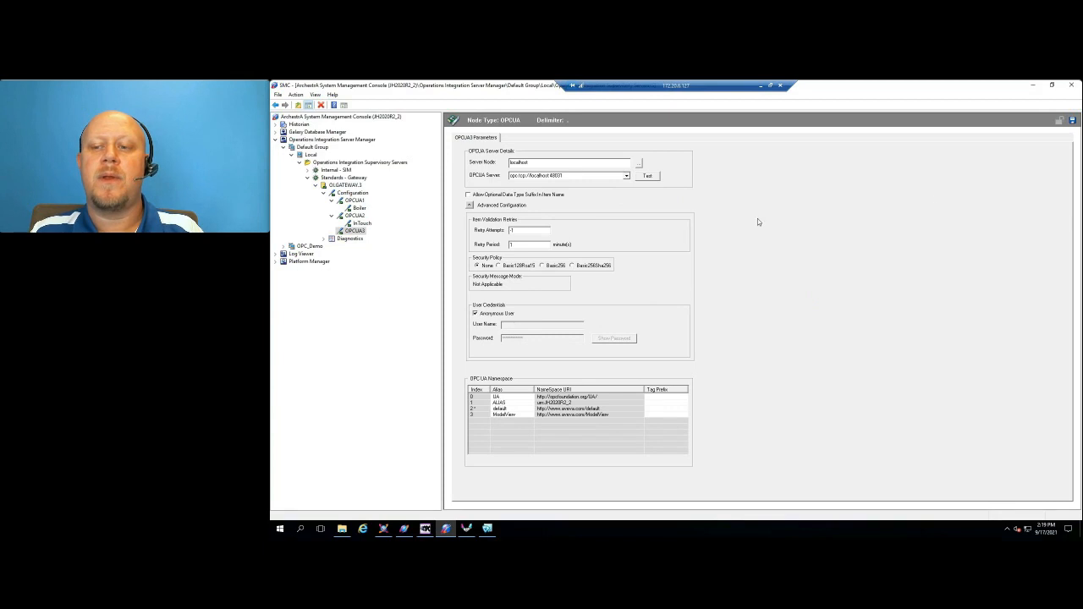
{"action": "left_click", "coordinate": [1071, 120]}
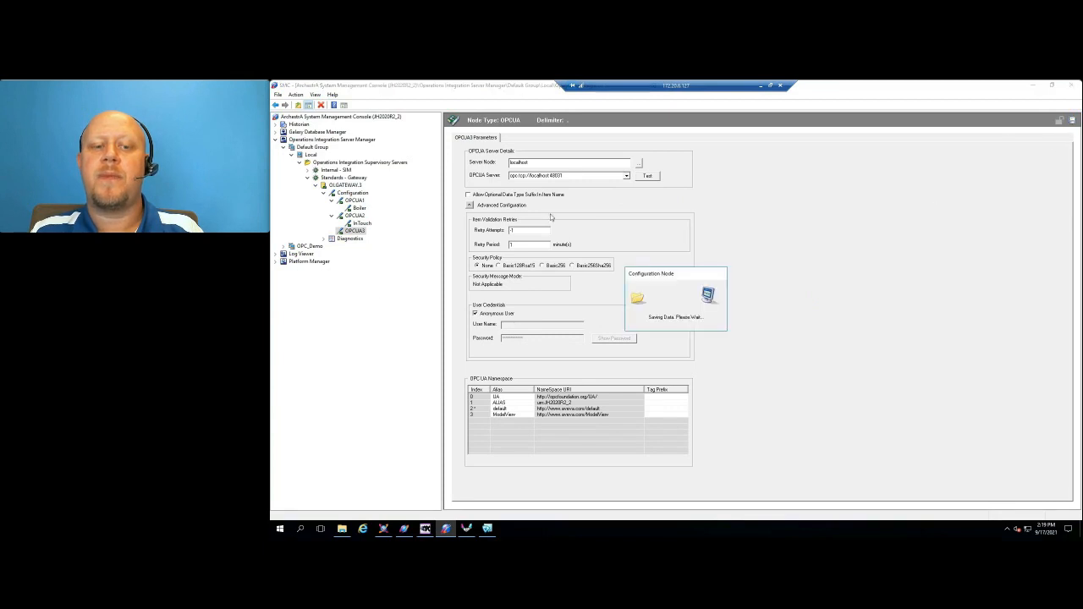
Add an OPCUAGroup connection named Galaxy beneath OPCUA3.
{"action": "right_click", "coordinate": [353, 233]}
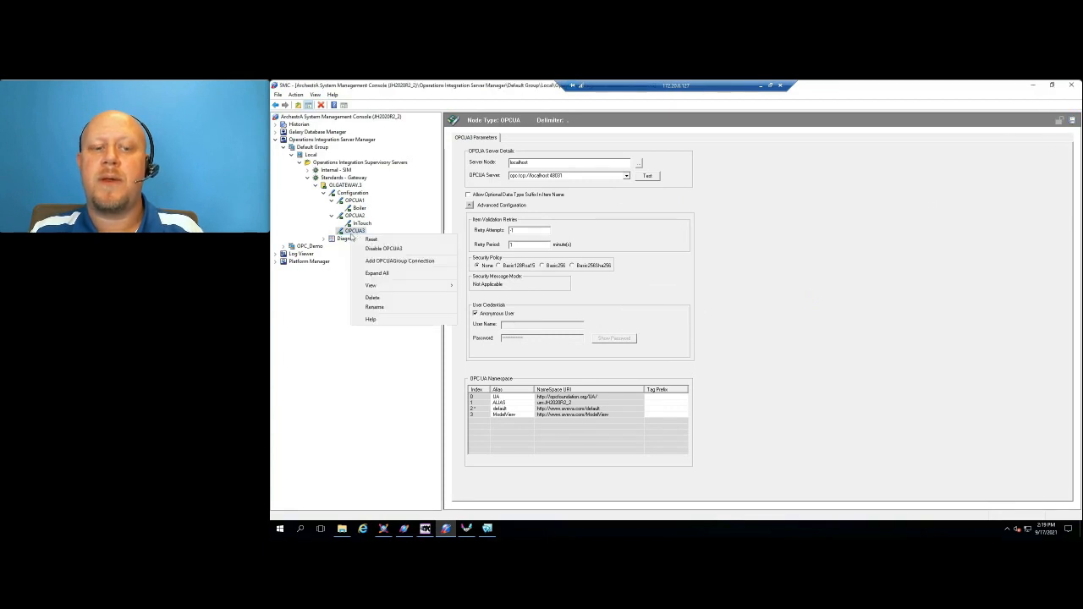
{"action": "left_click", "coordinate": [375, 261]}
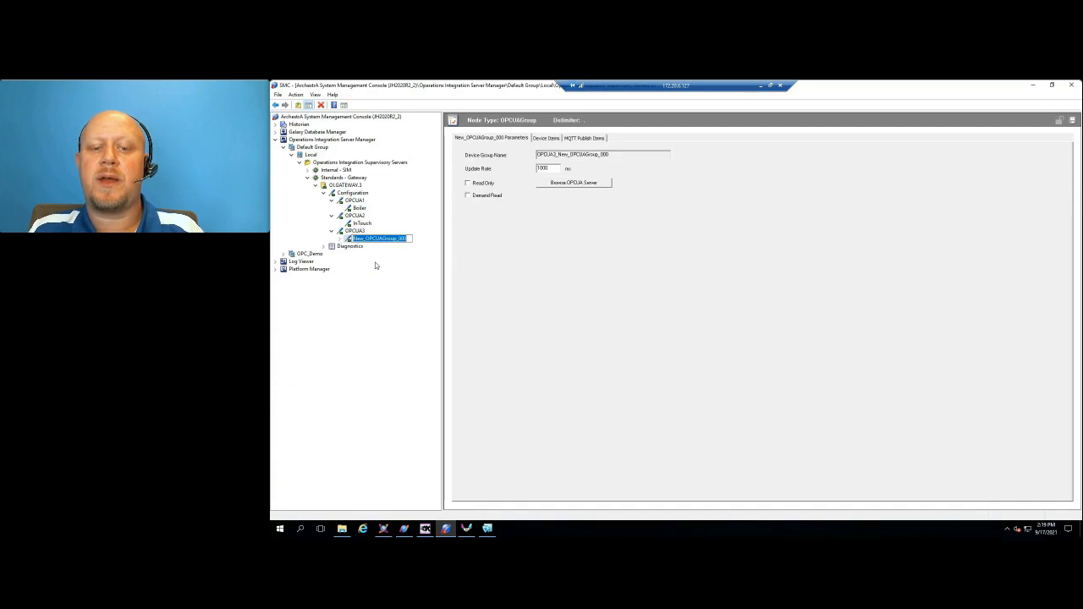
{"action": "type", "text": "Galaxy"}
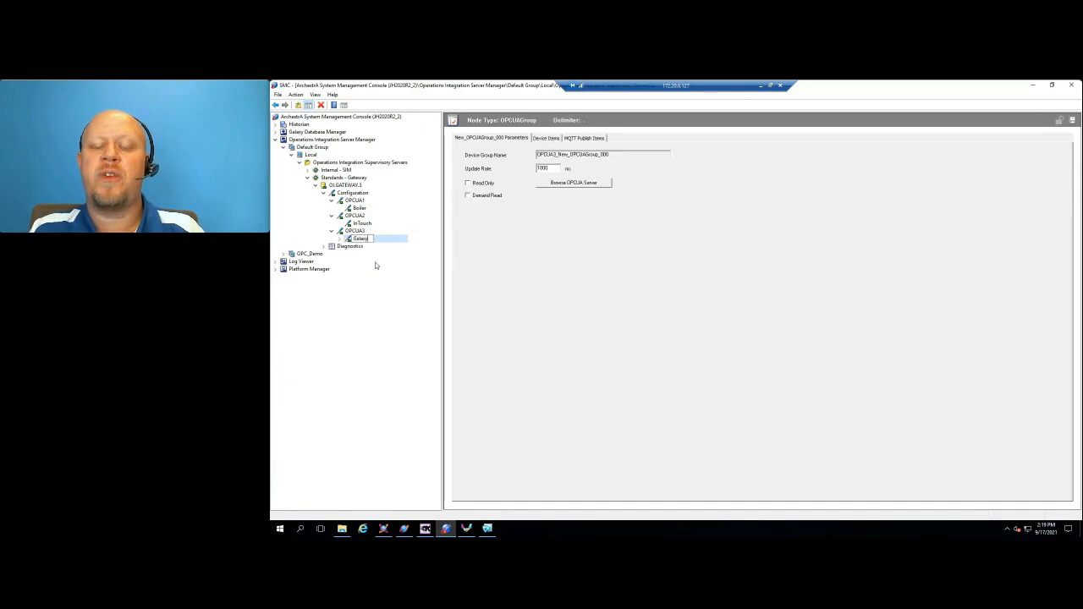
{"action": "key", "text": "Return"}
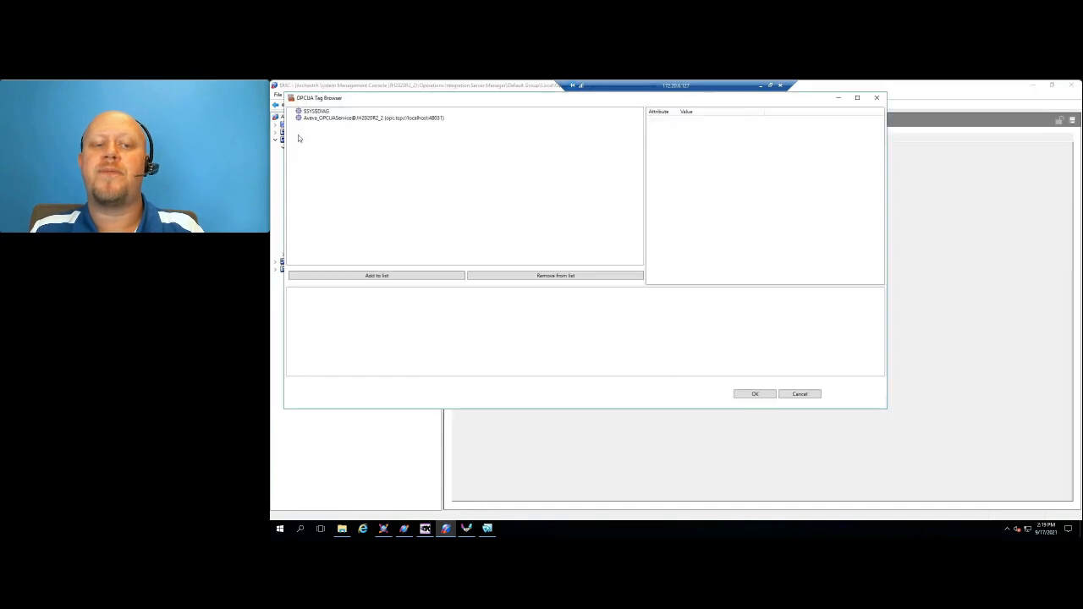
In the OPCUA tag browser, expand the Aveva_OPCUAService server through ModelView and OPC_Demo down to the contents of the Water area.
{"action": "left_click", "coordinate": [304, 118]}
{"action": "left_click", "coordinate": [295, 119]}
{"action": "left_click", "coordinate": [317, 132]}
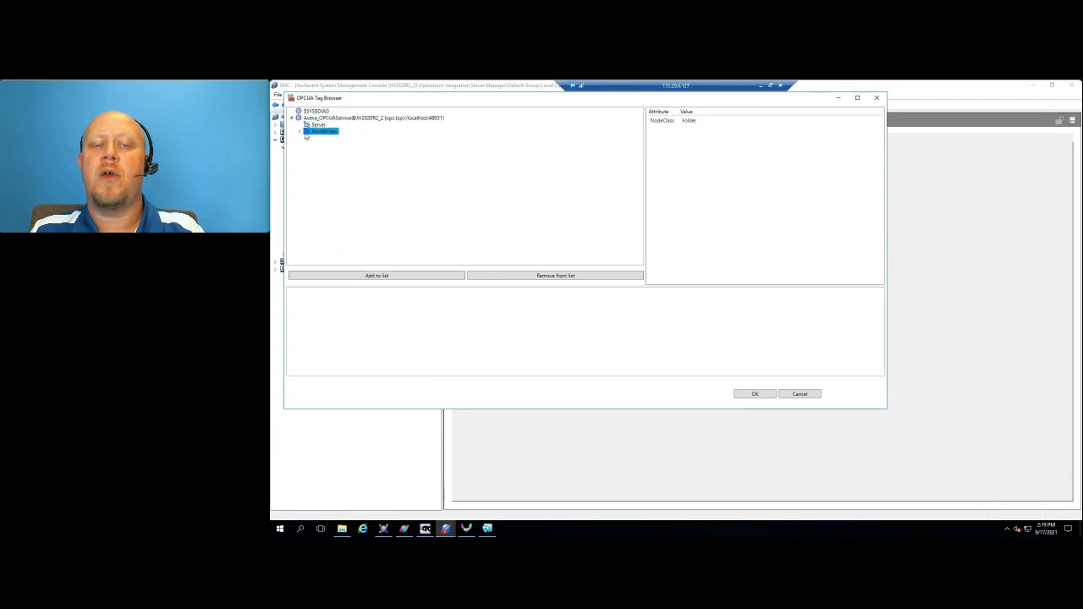
{"action": "left_click", "coordinate": [300, 132]}
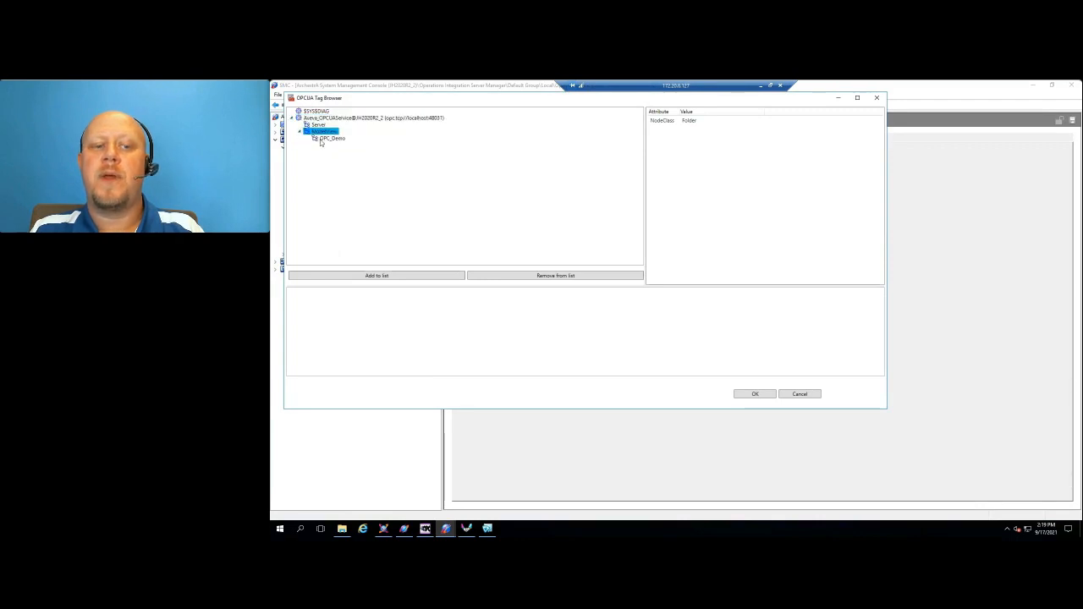
{"action": "left_click", "coordinate": [324, 139]}
{"action": "left_click", "coordinate": [308, 139]}
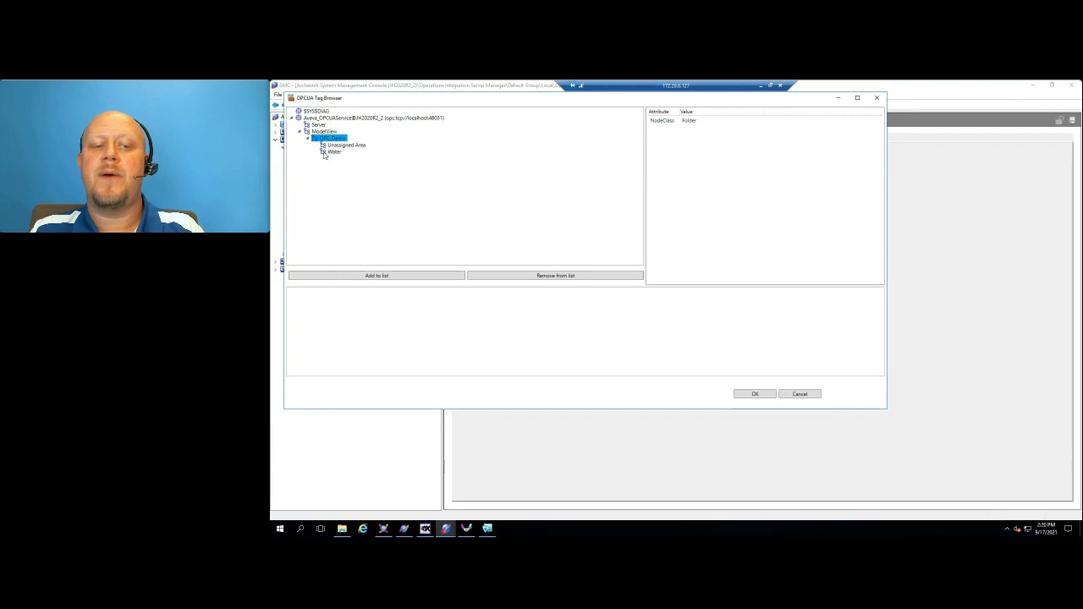
{"action": "left_click", "coordinate": [325, 153]}
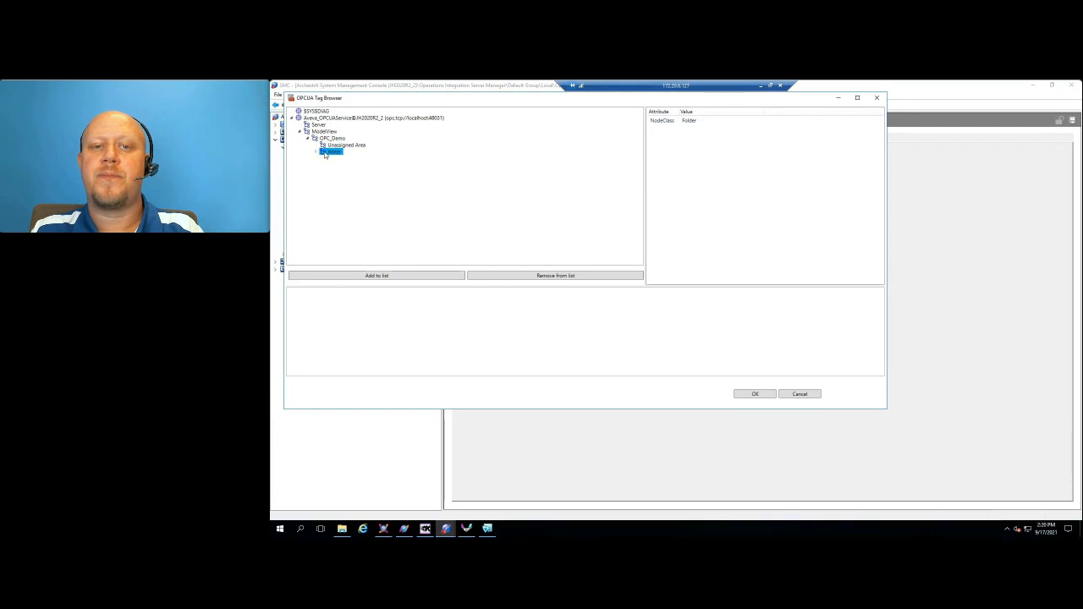
{"action": "left_click", "coordinate": [317, 153]}
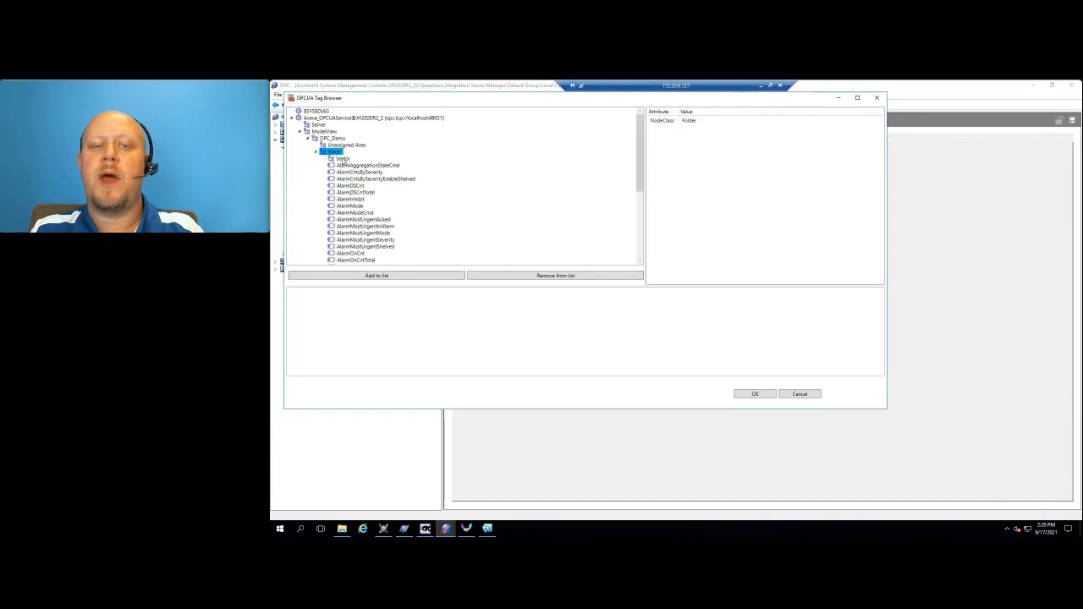
Expand the Sector object inside the Water area to list its attributes.
{"action": "double_click", "coordinate": [336, 157]}
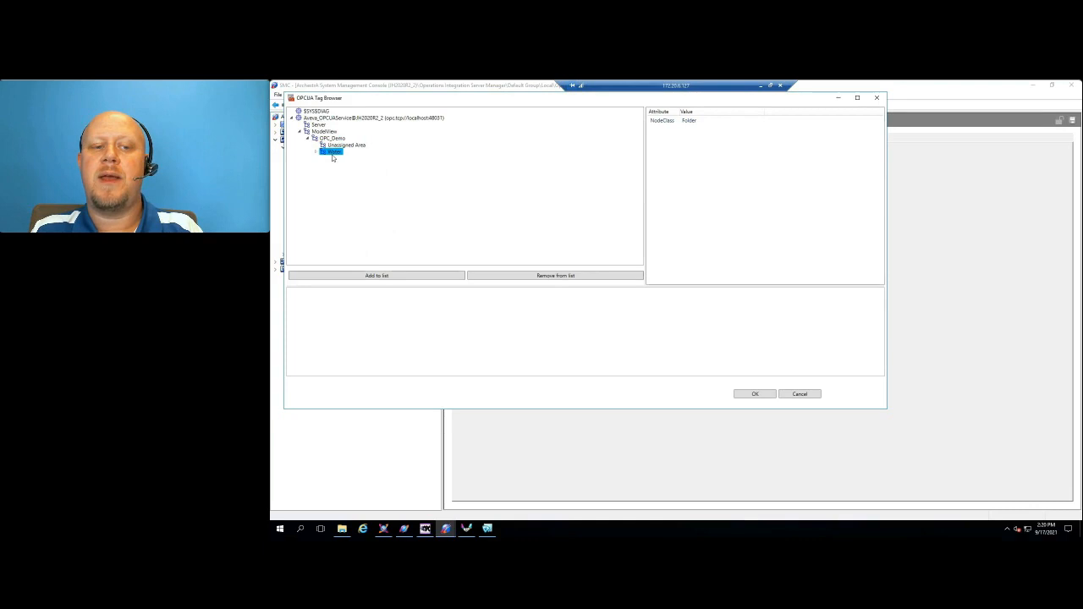
{"action": "double_click", "coordinate": [333, 152]}
{"action": "left_click", "coordinate": [338, 160]}
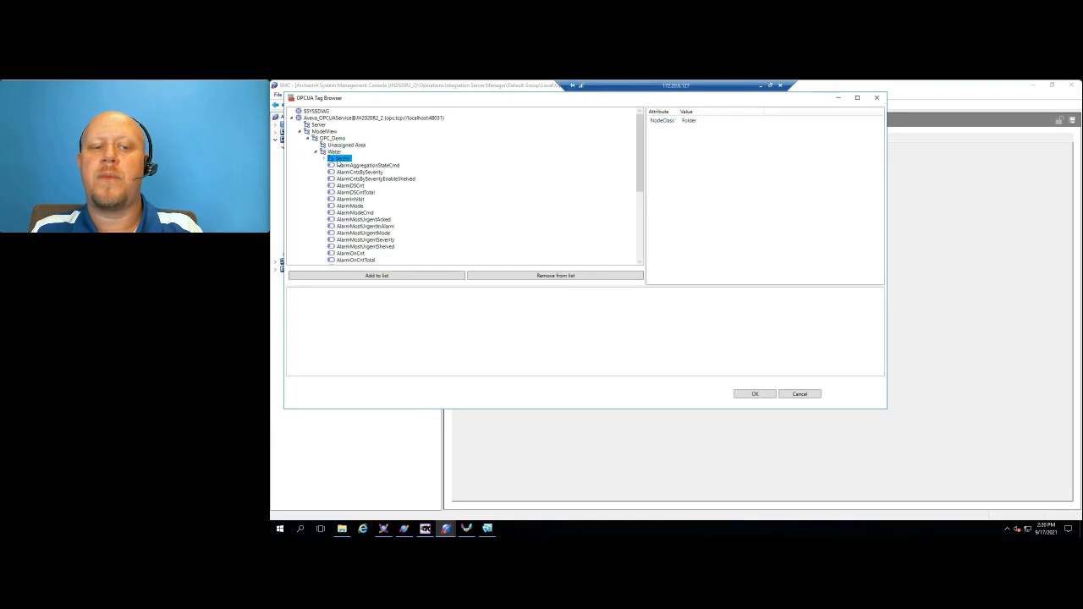
{"action": "left_click", "coordinate": [326, 159]}
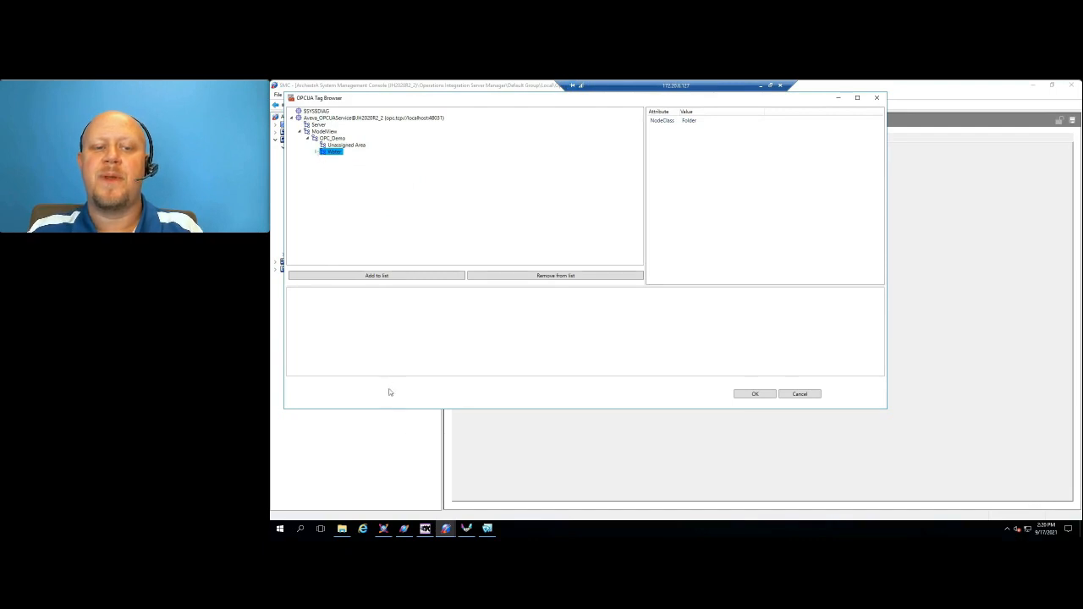
{"action": "left_click", "coordinate": [315, 151]}
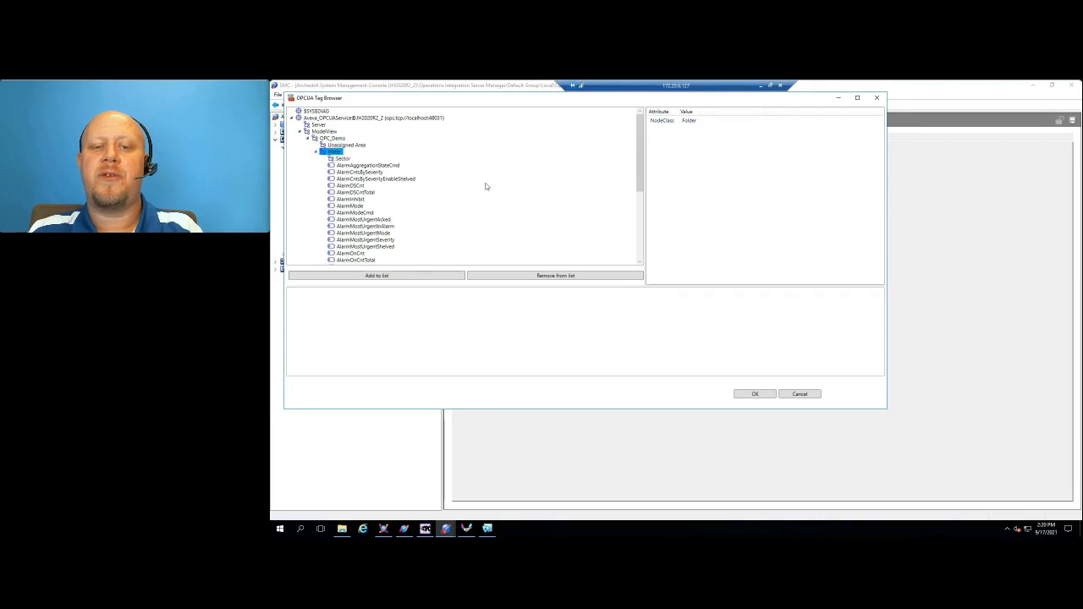
{"action": "left_click_drag", "start_coordinate": [637, 154], "coordinate": [640, 126]}
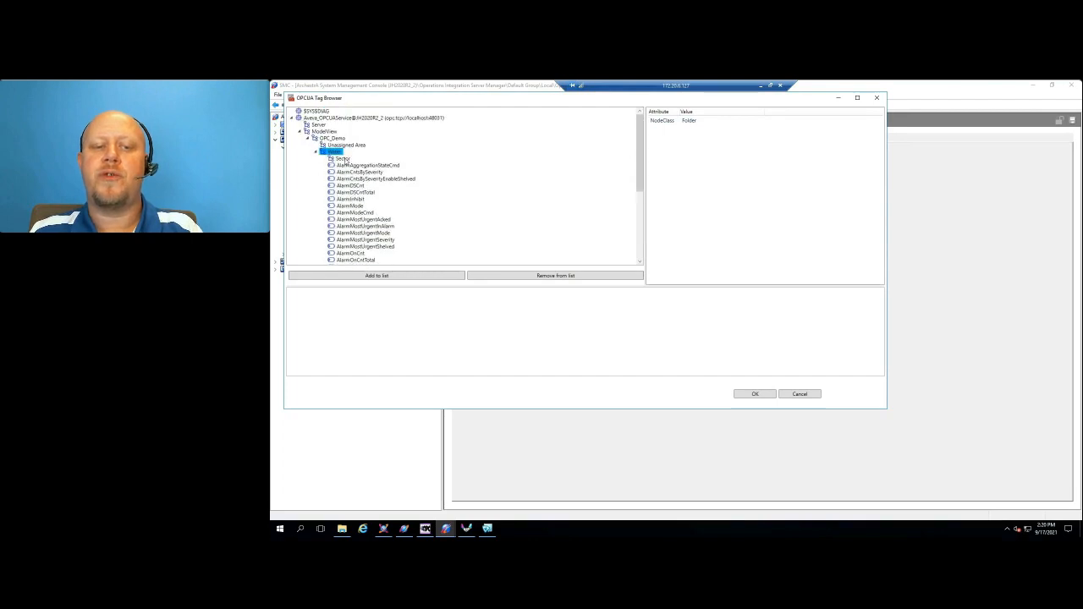
{"action": "left_click", "coordinate": [343, 159]}
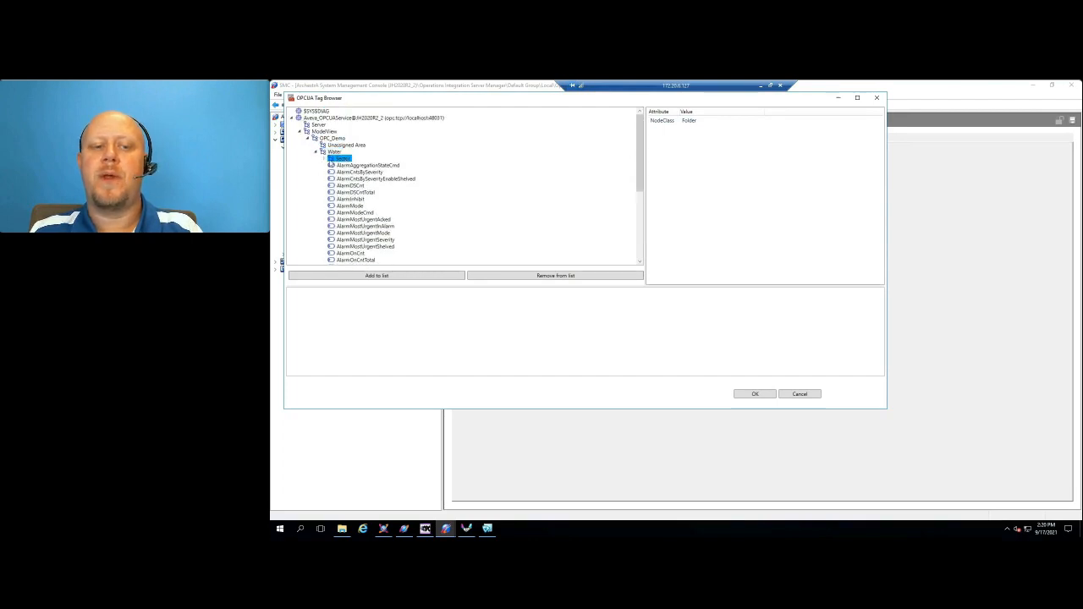
{"action": "left_click", "coordinate": [325, 159]}
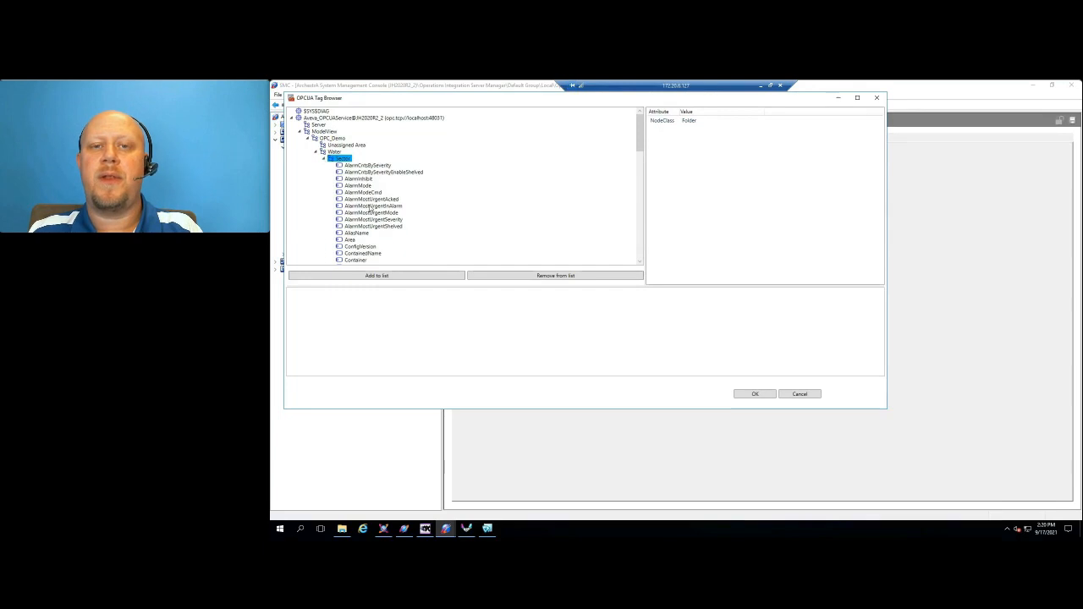
Add the Sector object's Valve1 and Valve2 attributes to the list of selected tags.
{"action": "scroll", "coordinate": [395, 235], "scroll_direction": "down", "scroll_amount": 3}
{"action": "scroll", "coordinate": [392, 234], "scroll_direction": "down", "scroll_amount": 1}
{"action": "scroll", "coordinate": [393, 233], "scroll_direction": "down", "scroll_amount": 5}
{"action": "scroll", "coordinate": [391, 235], "scroll_direction": "down", "scroll_amount": 3}
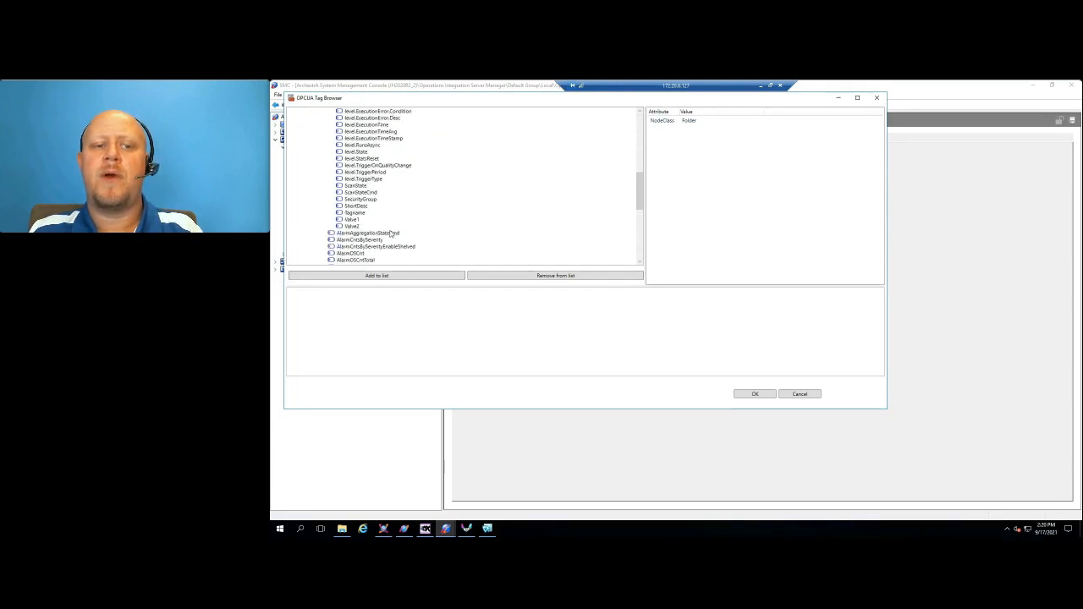
{"action": "left_click", "coordinate": [353, 225]}
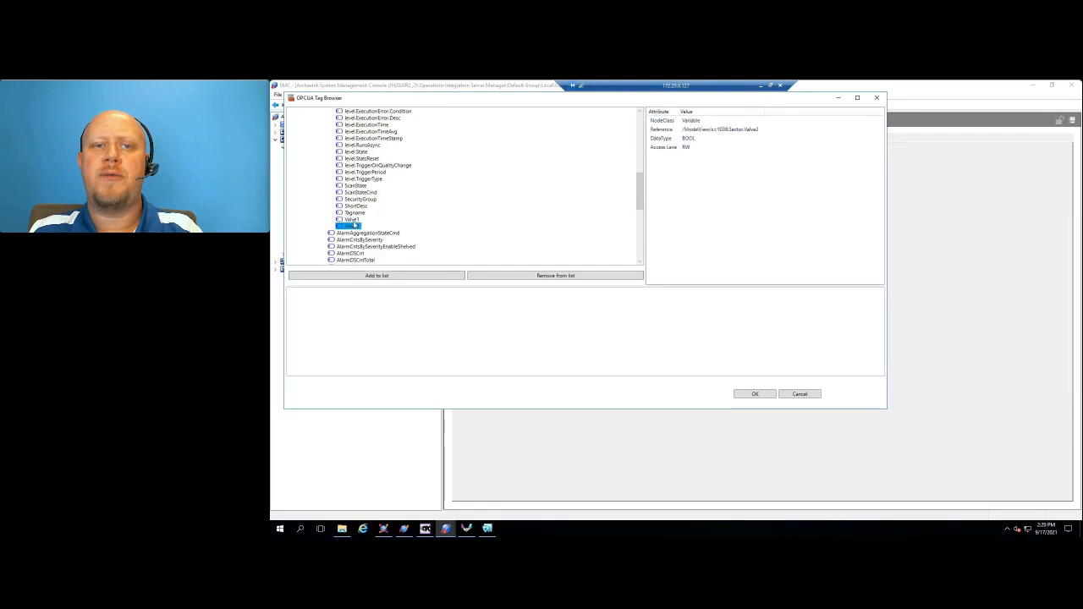
{"action": "left_click", "coordinate": [380, 275]}
{"action": "left_click", "coordinate": [352, 227]}
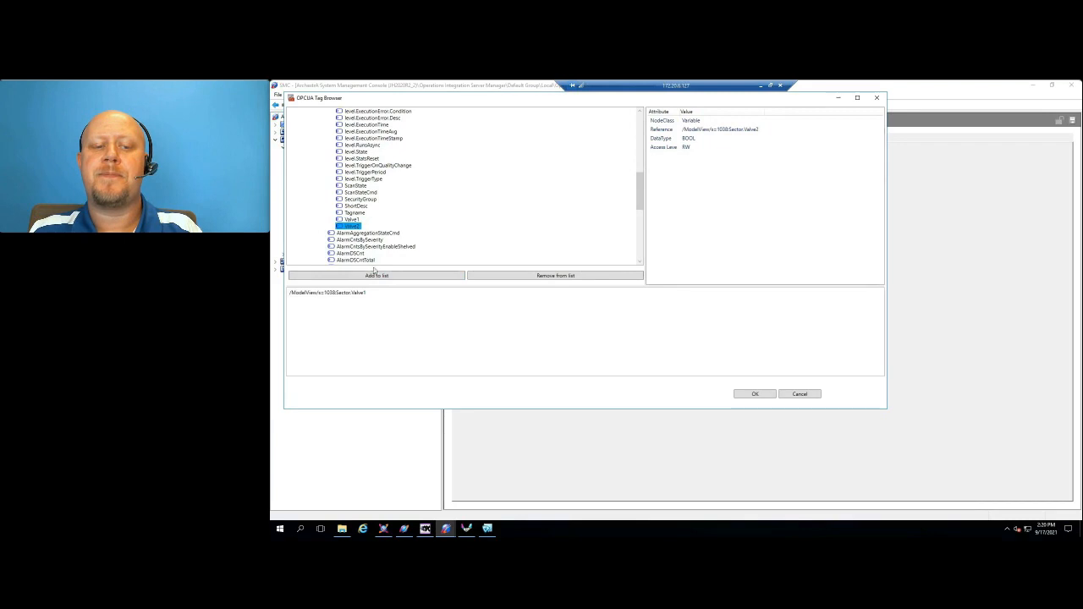
{"action": "left_click", "coordinate": [376, 276]}
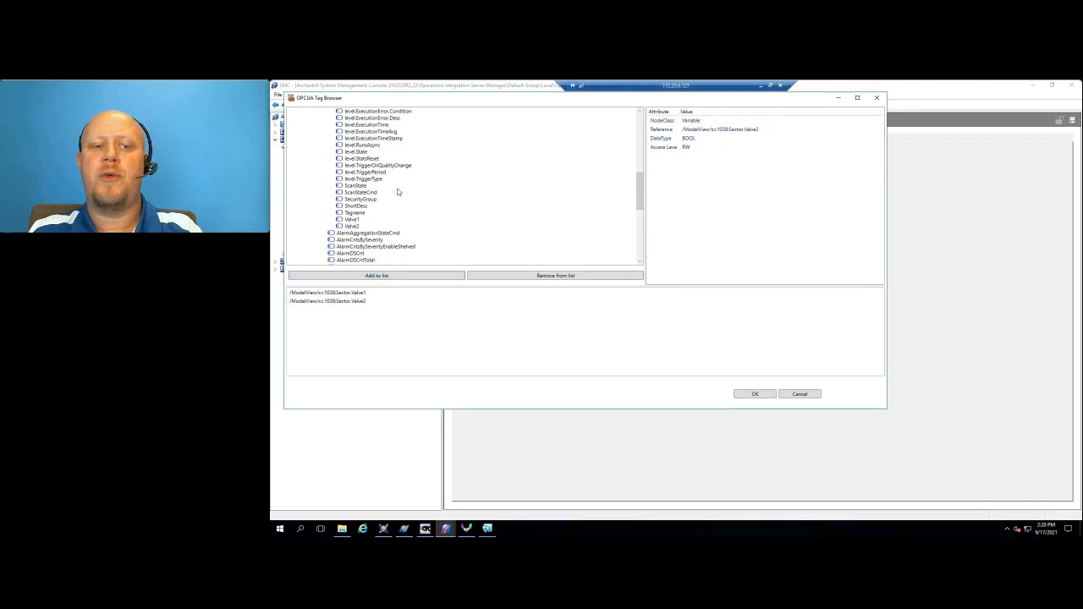
Add the Sector object's FlowLevel attribute to the list and accept the tag selection for the Galaxy group.
{"action": "scroll", "coordinate": [397, 192], "scroll_direction": "up", "scroll_amount": 5}
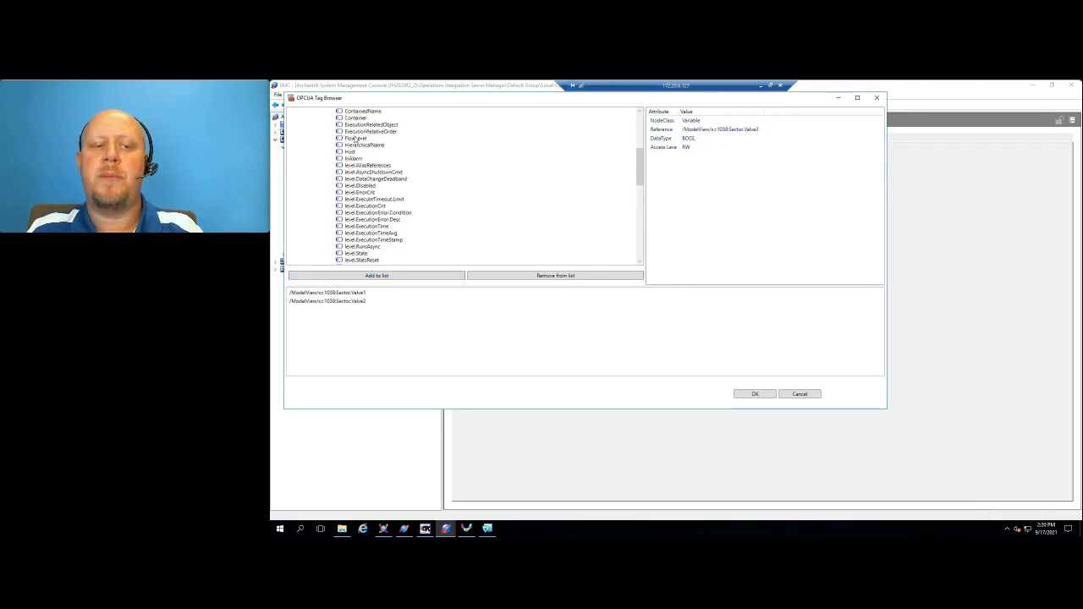
{"action": "left_click", "coordinate": [356, 139]}
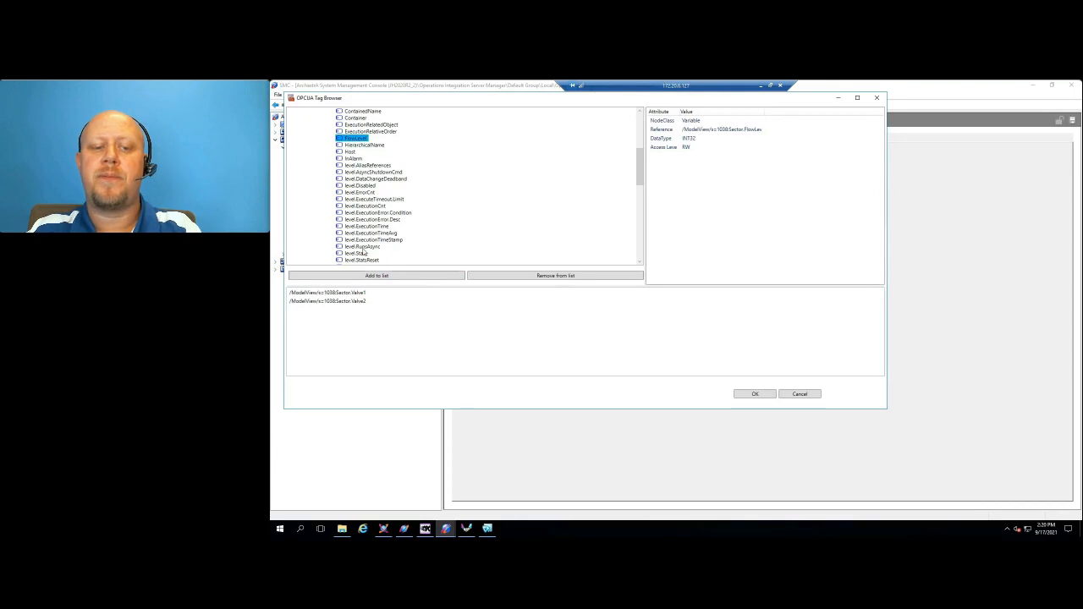
{"action": "left_click", "coordinate": [369, 276]}
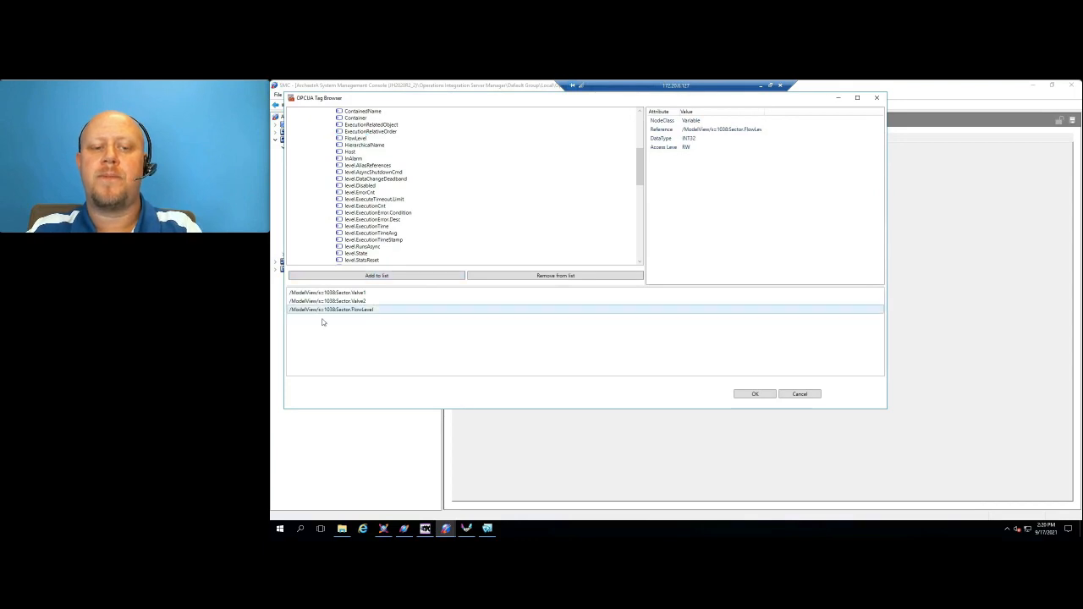
{"action": "left_click", "coordinate": [755, 393]}
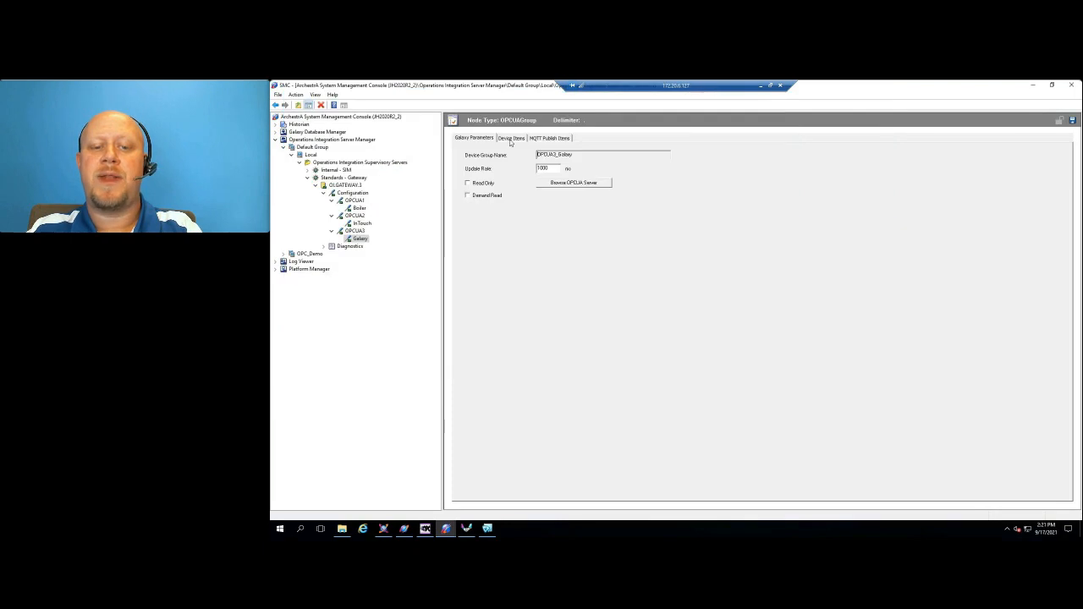
Open the Galaxy group's device items and copy the name of the Sector.Valve1 item.
{"action": "left_click", "coordinate": [511, 139]}
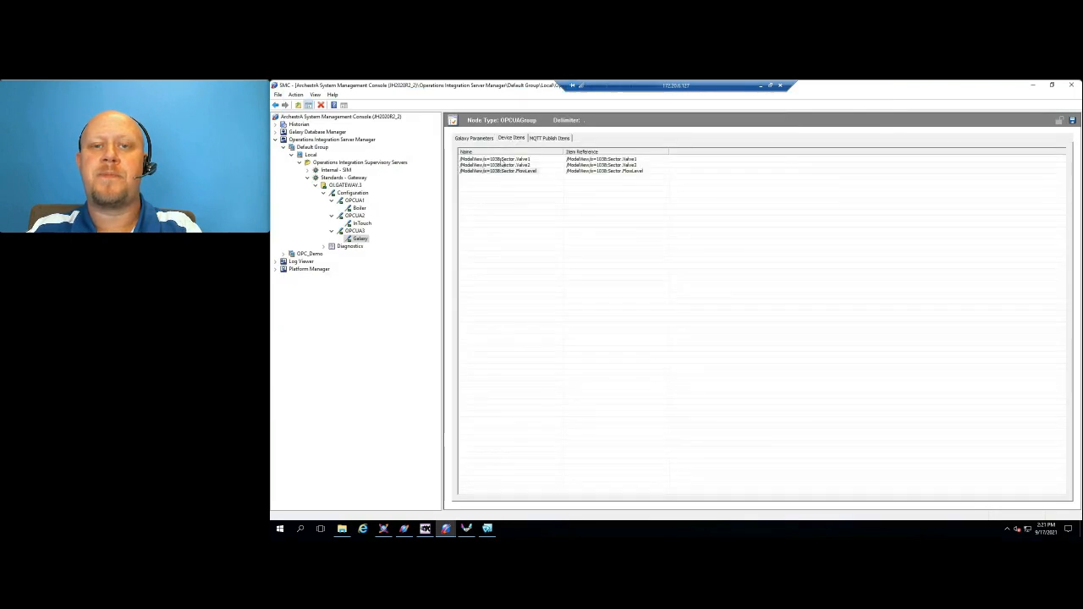
{"action": "left_click", "coordinate": [499, 159]}
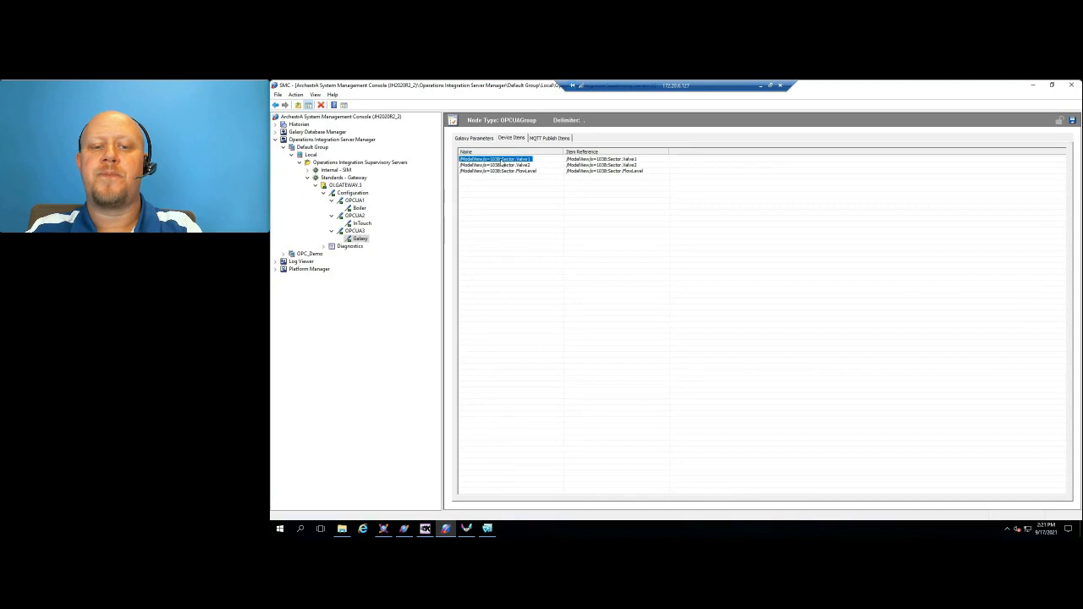
{"action": "right_click", "coordinate": [510, 160]}
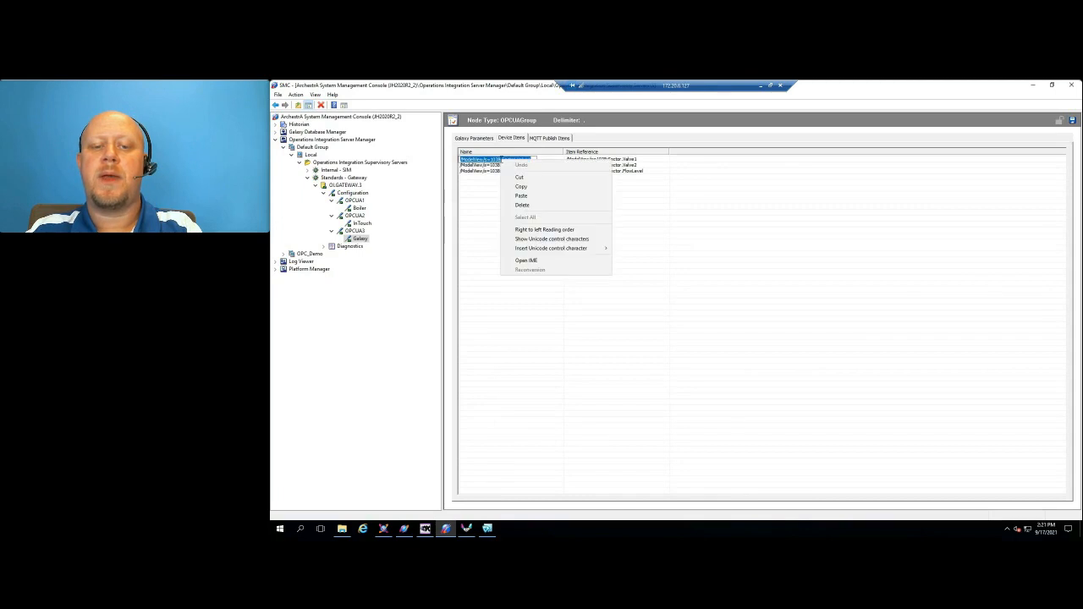
{"action": "left_click", "coordinate": [524, 186]}
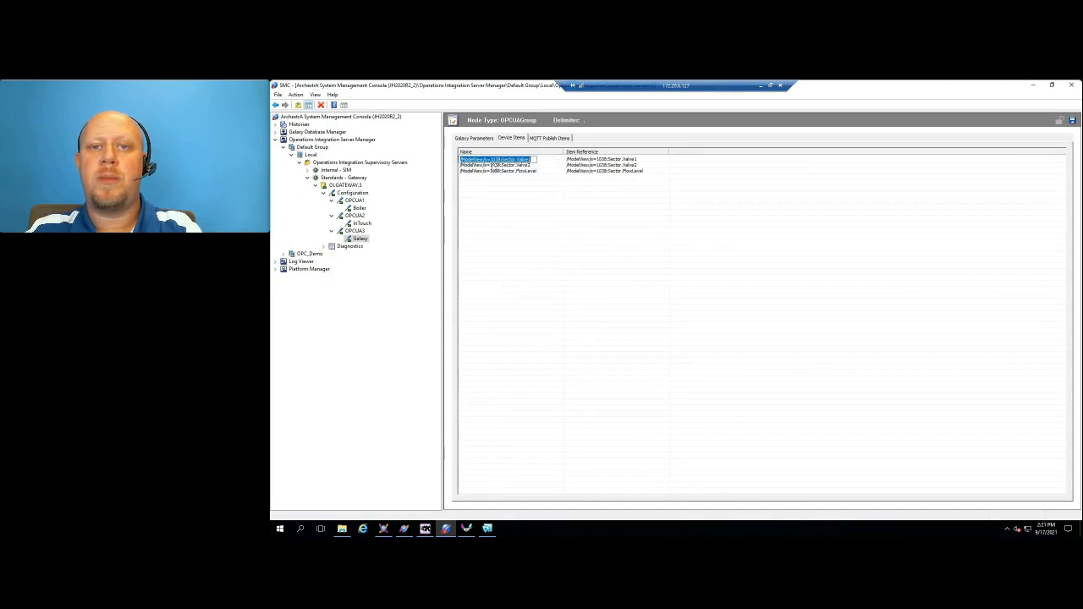
In Wonderware Client, create a connection to node localhost, application Gateway, with topic OPCUA3_Galaxy.
{"action": "left_click", "coordinate": [466, 528]}
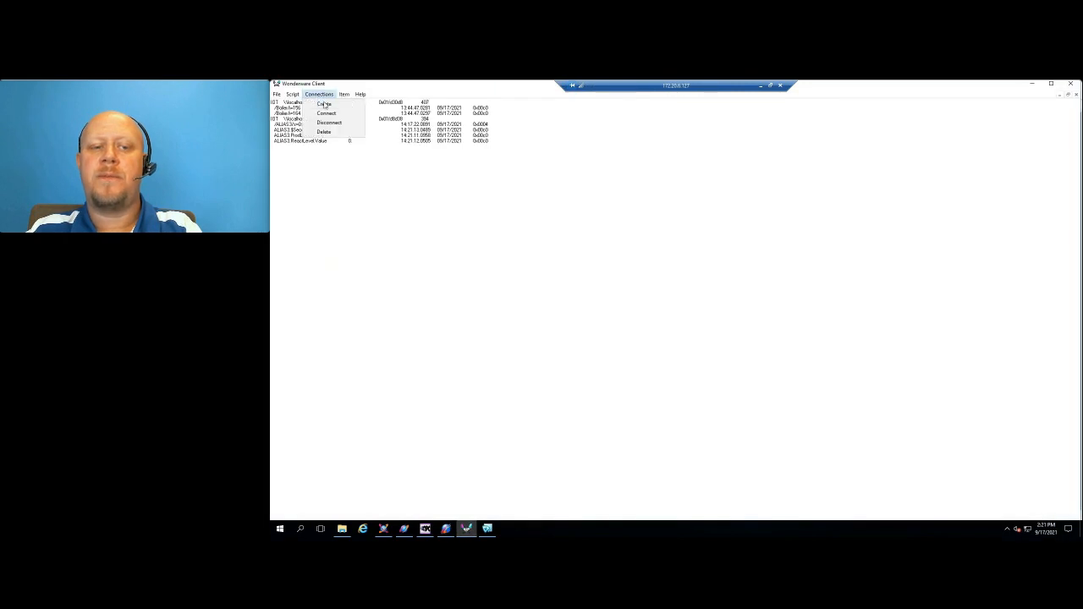
{"action": "left_click", "coordinate": [324, 104]}
{"action": "double_click", "coordinate": [662, 308]}
{"action": "left_click", "coordinate": [690, 308]}
{"action": "key", "text": "BackSpace"}
{"action": "type", "text": "3_InTouch"}
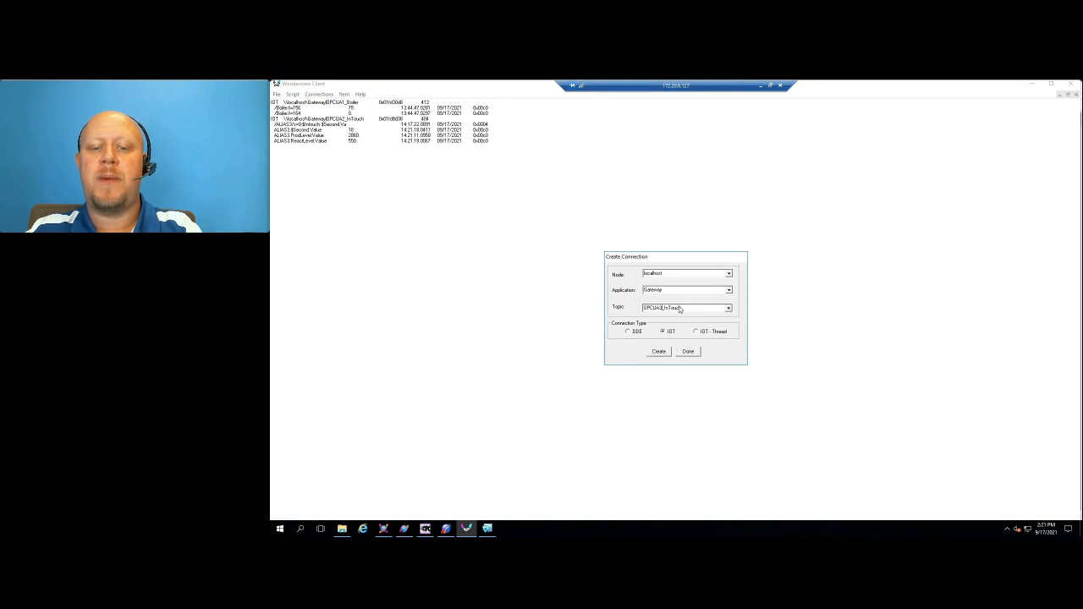
{"action": "left_click_drag", "start_coordinate": [681, 307], "coordinate": [664, 308]}
{"action": "type", "text": "Fl"}
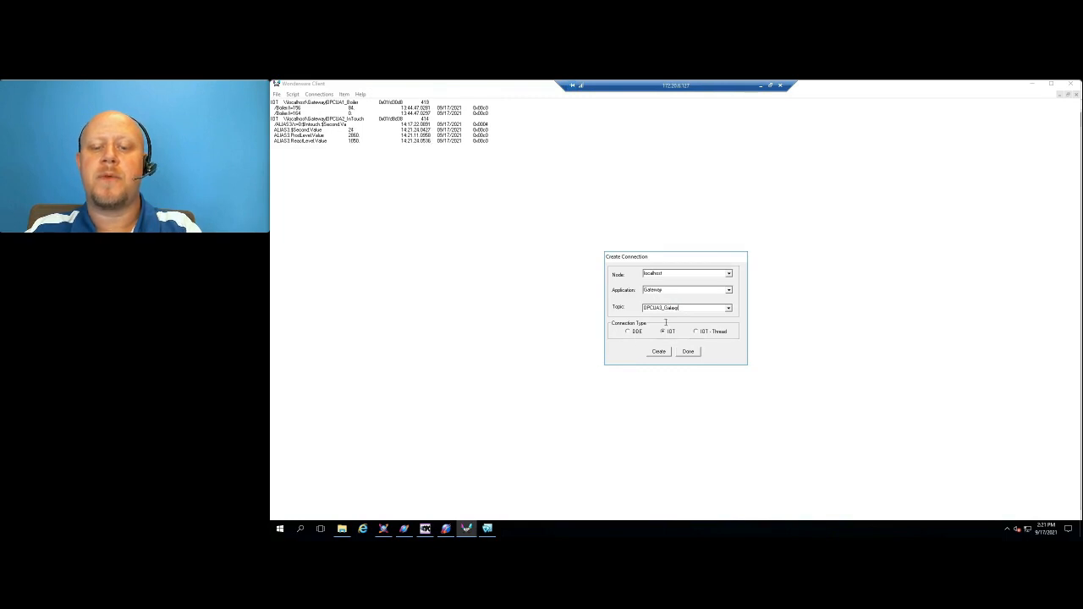
{"action": "left_click", "coordinate": [662, 352]}
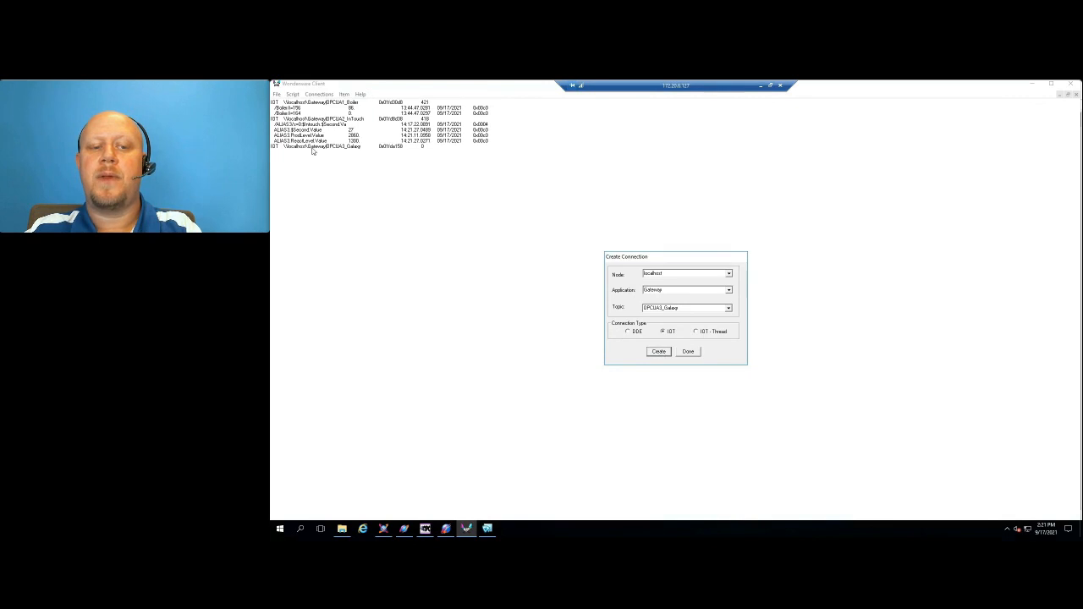
{"action": "left_click", "coordinate": [692, 352]}
Advise the copied Sector.Valve1 item on the OPCUA3_Galaxy connection using AdviseEx.
{"action": "left_click", "coordinate": [345, 95]}
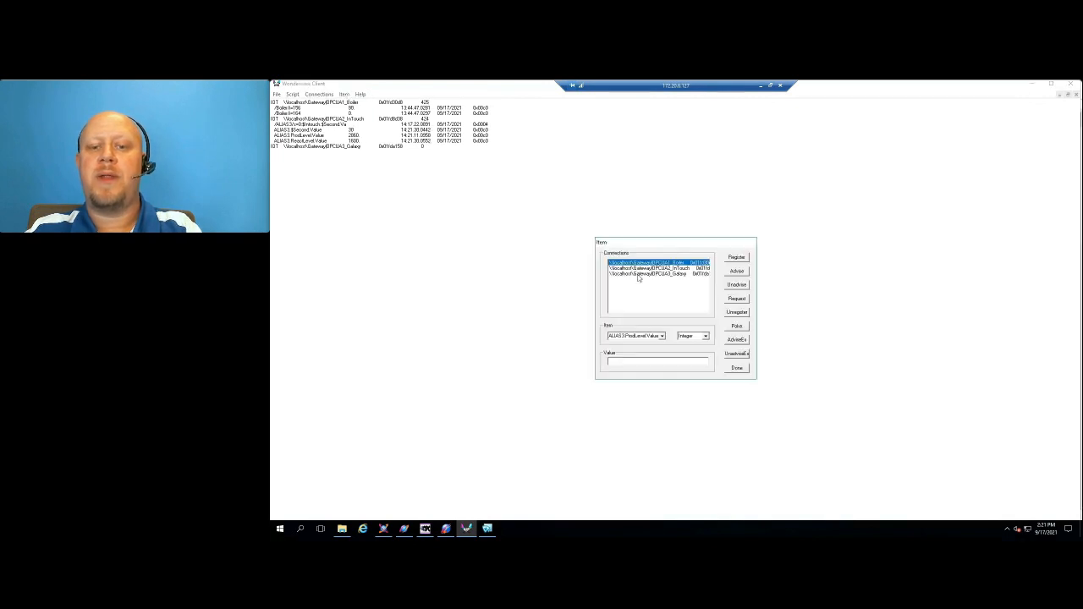
{"action": "left_click", "coordinate": [636, 274]}
{"action": "left_click", "coordinate": [641, 335]}
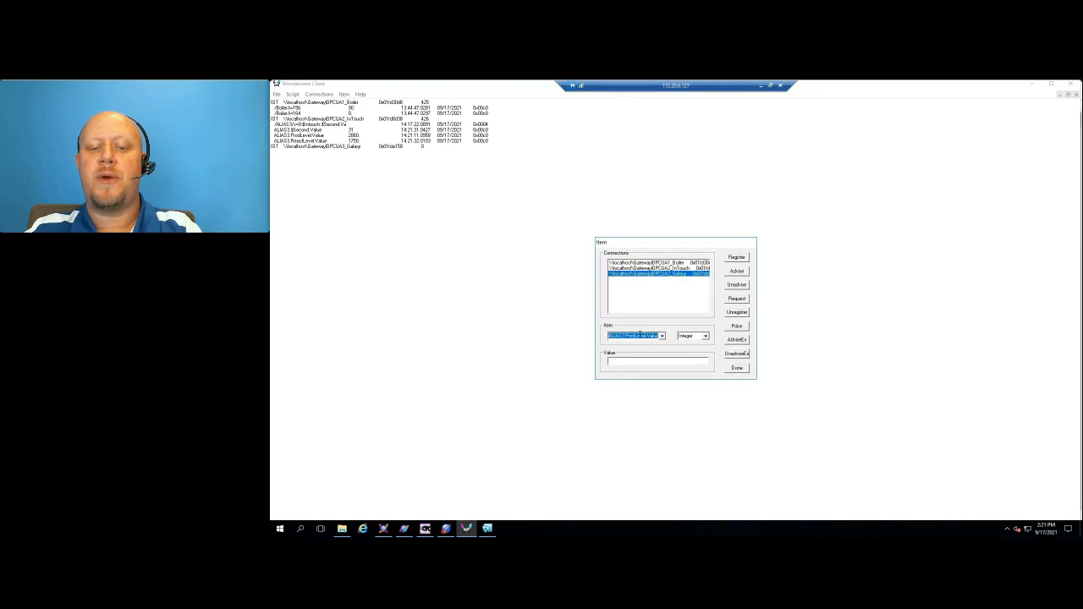
{"action": "key", "text": "ctrl+v"}
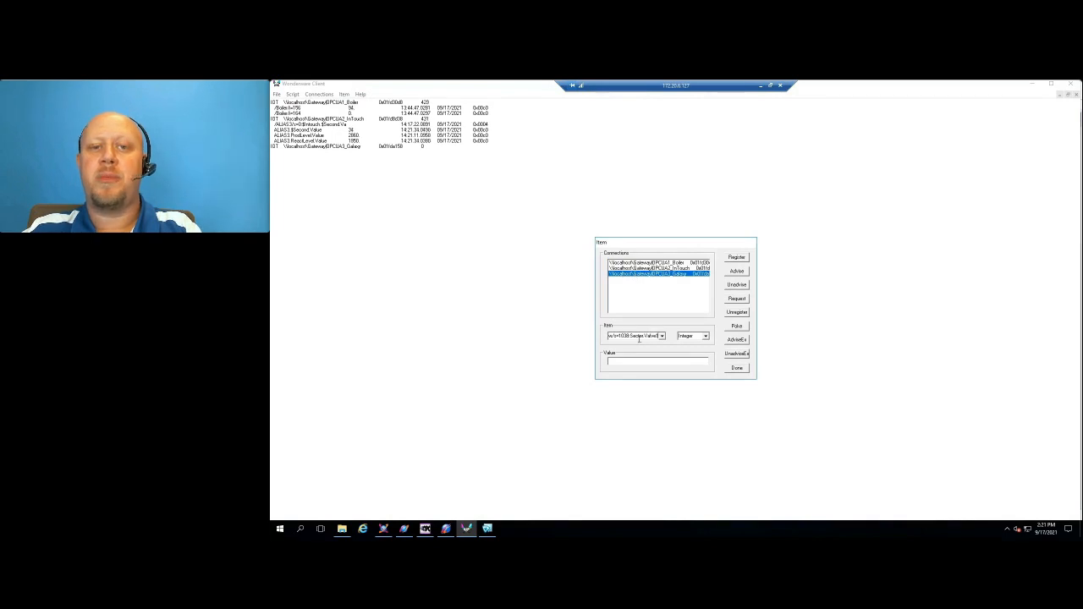
{"action": "left_click", "coordinate": [734, 340]}
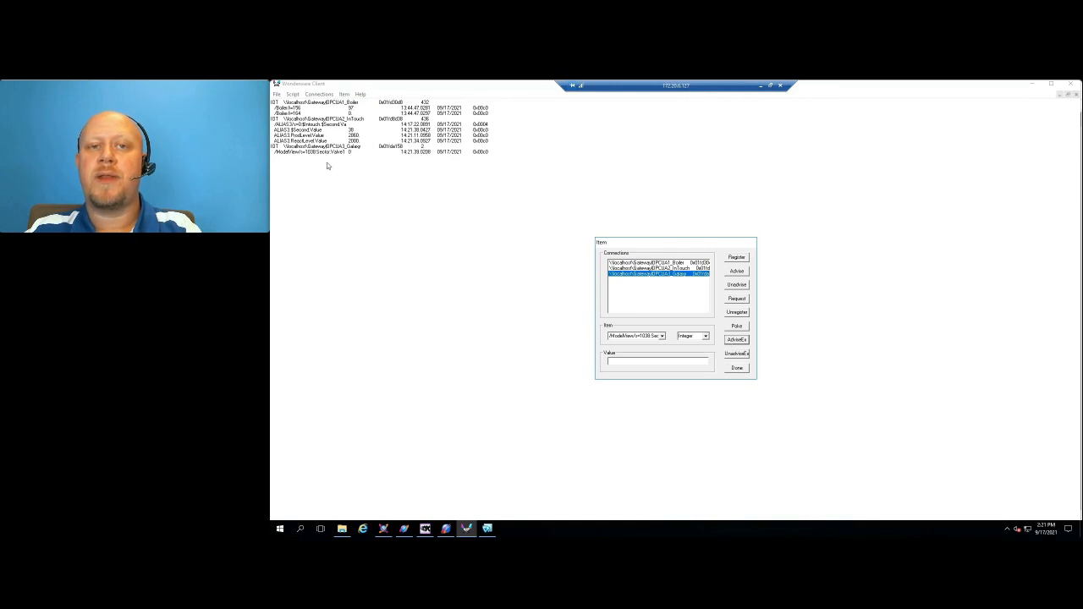
Change the item name's ending to Valve2 and advise Sector.Valve2 on the OPCUA3_Galaxy connection.
{"action": "double_click", "coordinate": [650, 336]}
{"action": "left_click", "coordinate": [655, 337]}
{"action": "key", "text": "BackSpace"}
{"action": "type", "text": "2"}
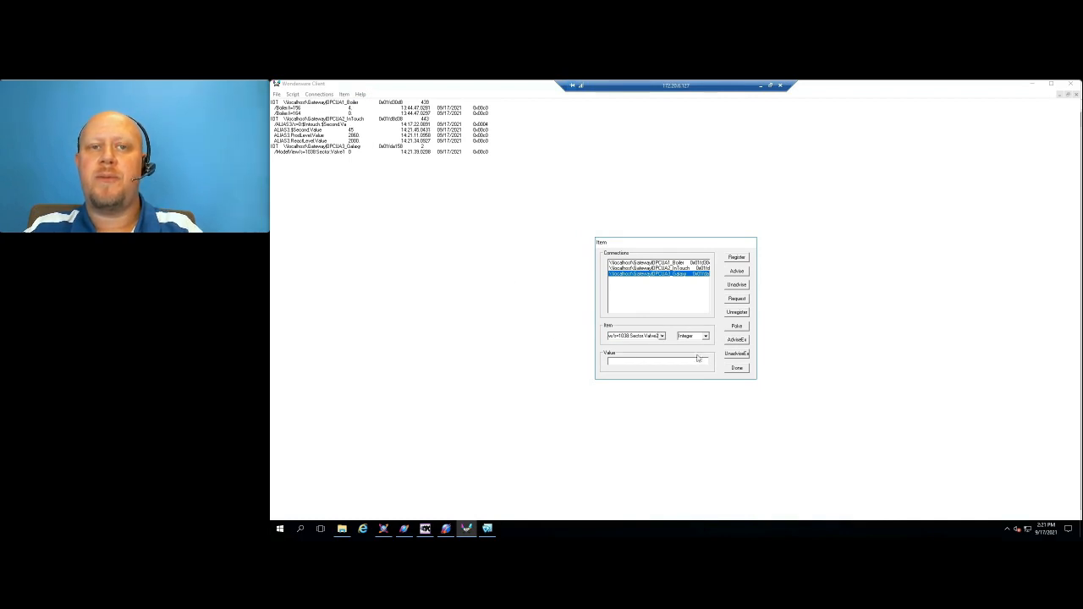
{"action": "left_click", "coordinate": [733, 341]}
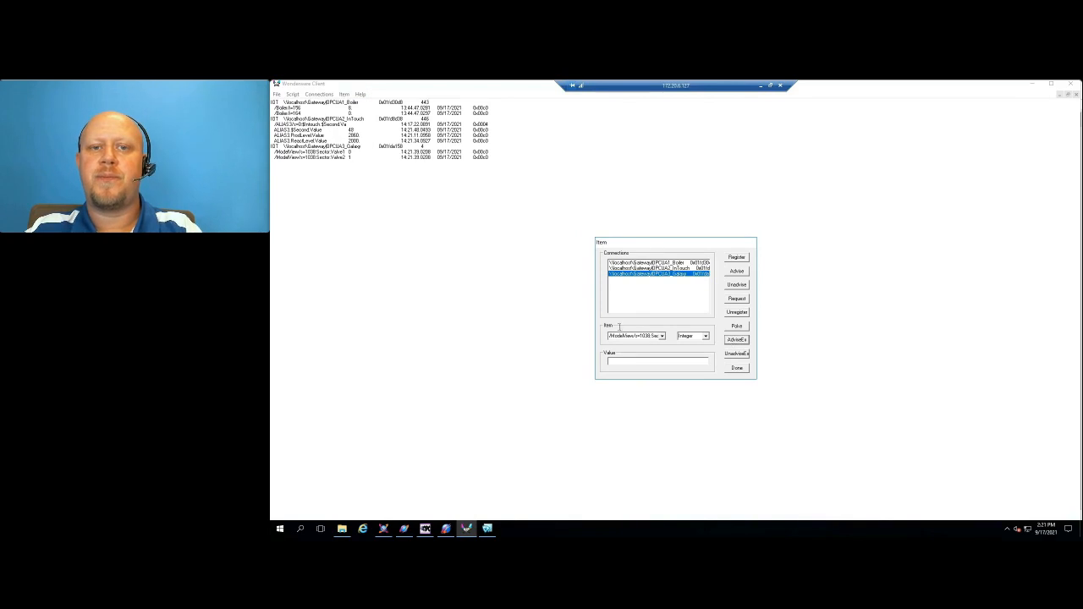
Change the item name's ending to FlowLevel, advise Sector.FlowLevel on the OPCUA3_Galaxy connection, and close the item dialog.
{"action": "left_click", "coordinate": [645, 335]}
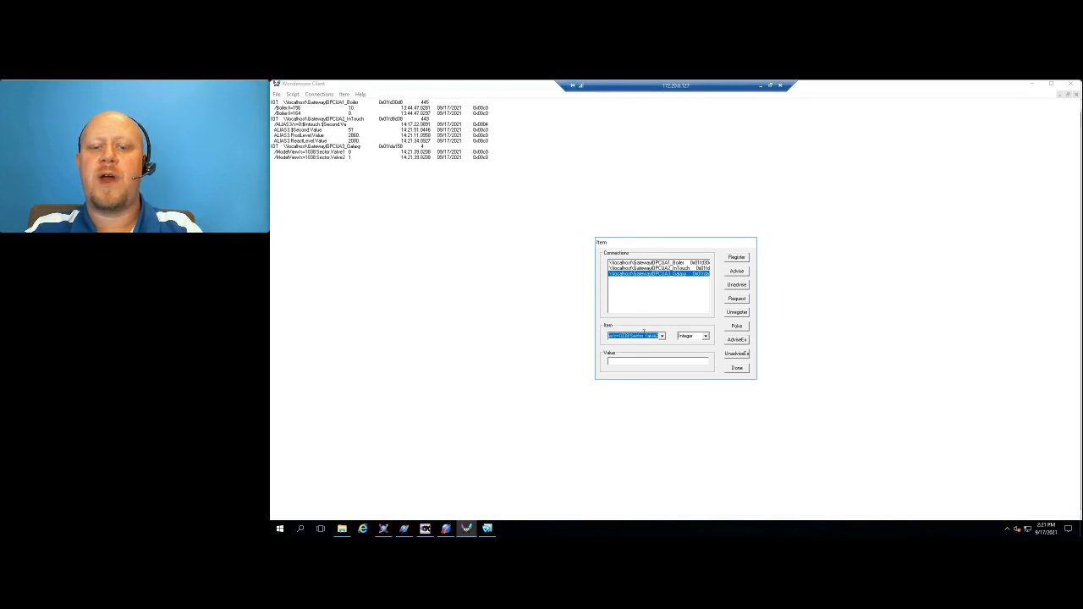
{"action": "left_click", "coordinate": [649, 335]}
{"action": "left_click_drag", "start_coordinate": [645, 337], "coordinate": [661, 341]}
{"action": "type", "text": "Plow"}
{"action": "type", "text": "Level"}
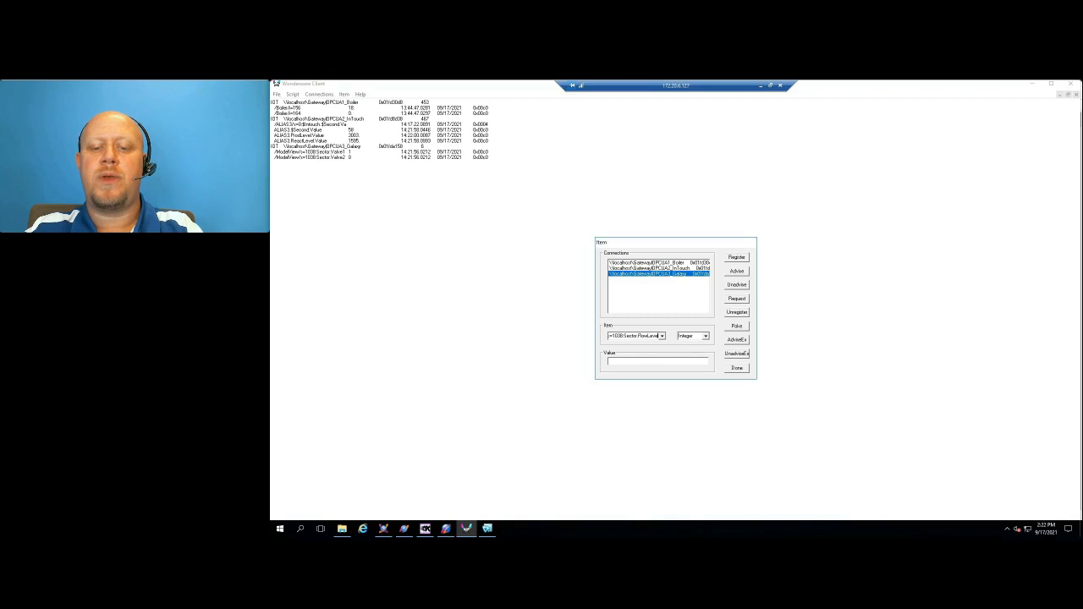
{"action": "left_click", "coordinate": [735, 340]}
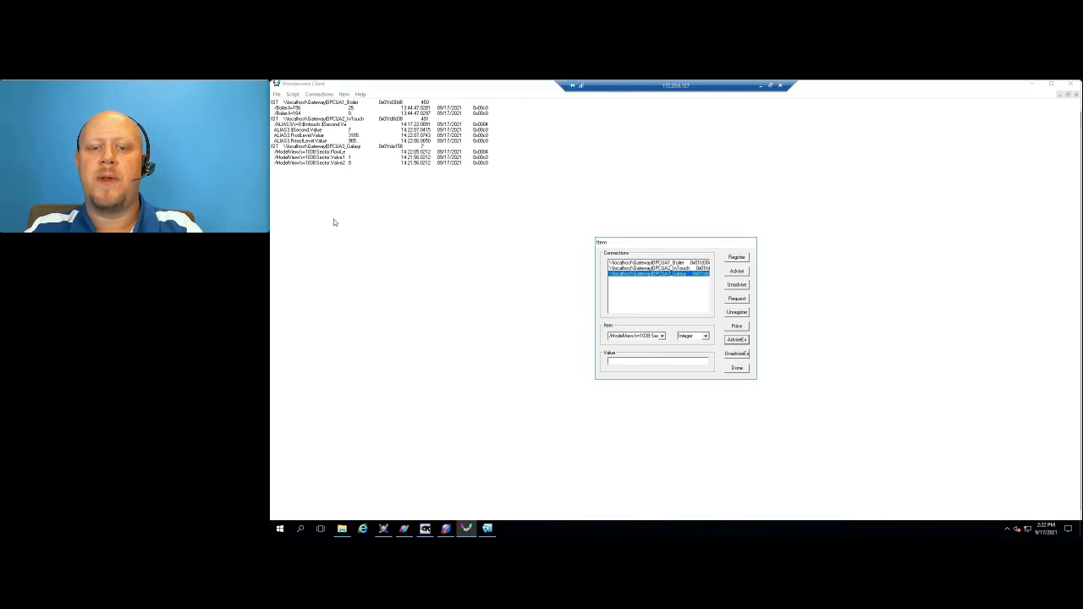
{"action": "left_click", "coordinate": [739, 369]}
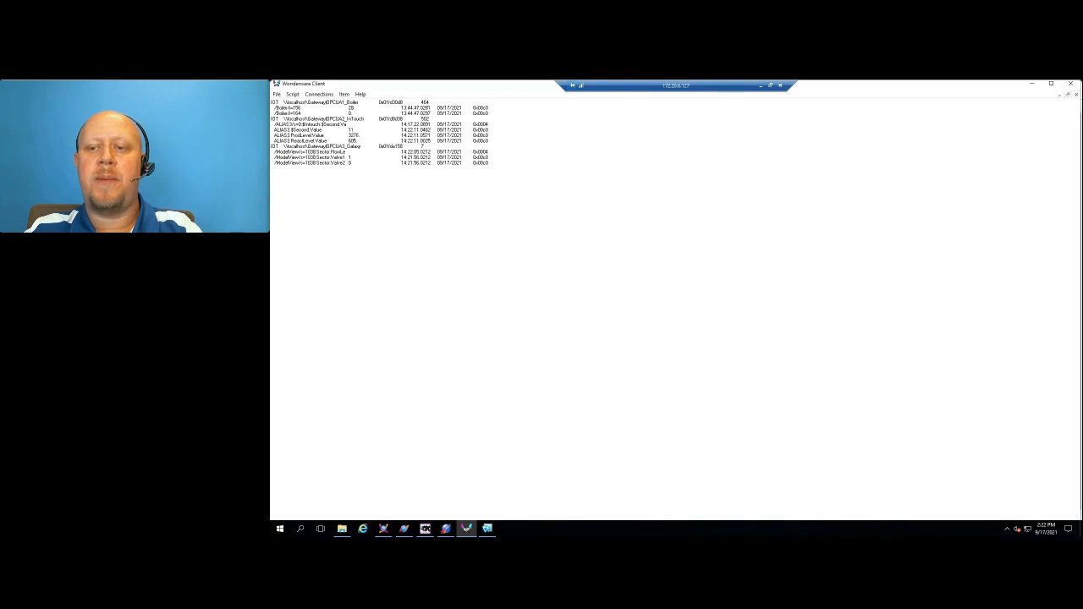